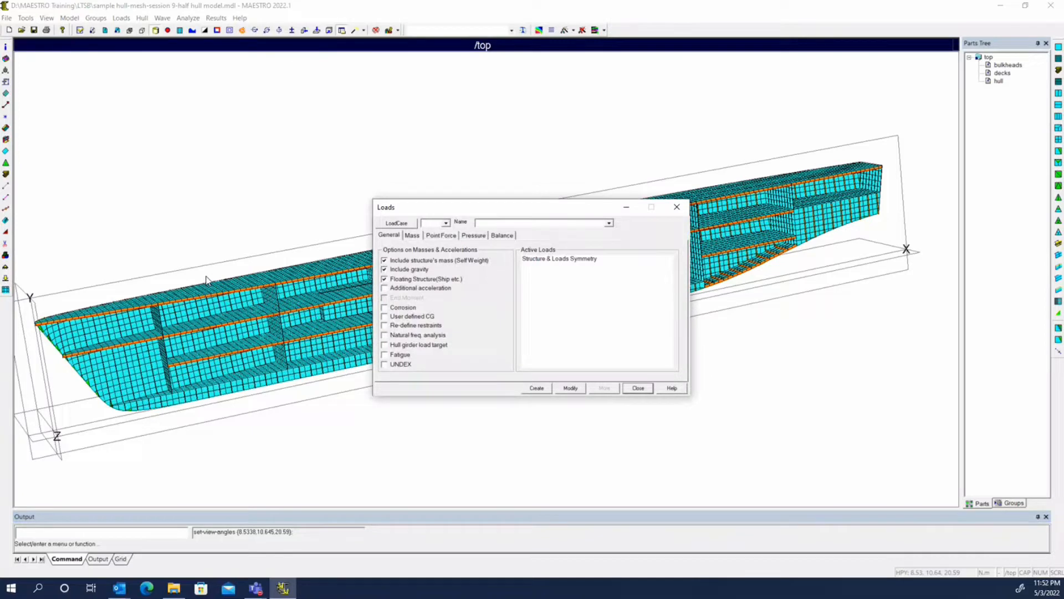
Step: Bring up load case 001, Stillwater-additional mass dist, and look over its general load options, including Corrosion
left_click(446, 223)
left_click(438, 232)
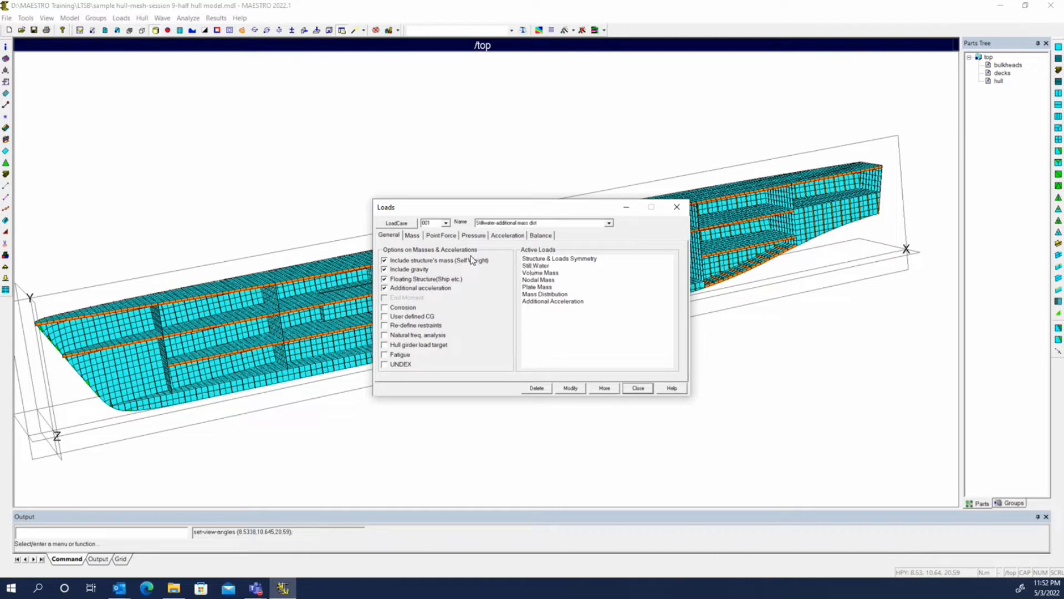
left_click(403, 308)
left_click(380, 307)
Step: Create a new load case as a copy of load case 001 and name it "Stillwater-additional mass dist-corroded"
left_click(396, 224)
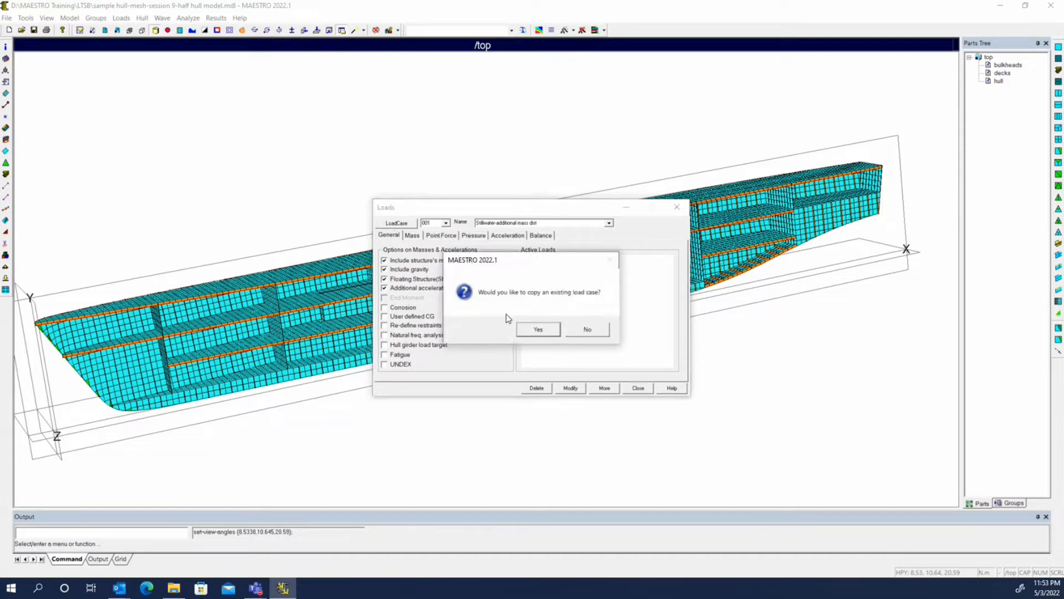
left_click(538, 329)
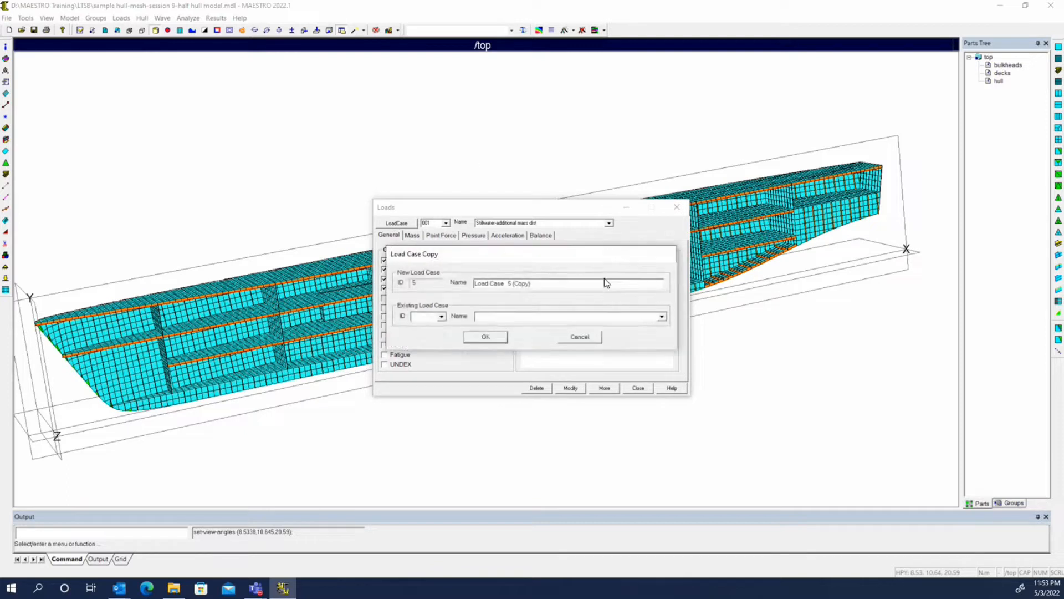
left_click(530, 317)
left_click(530, 326)
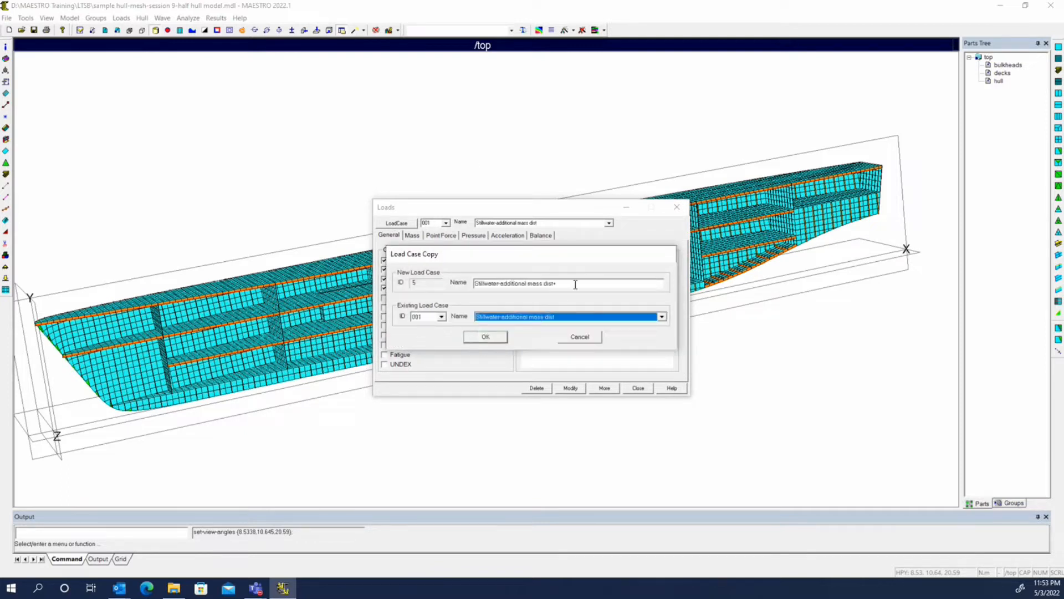
left_click(575, 285)
left_click(603, 285)
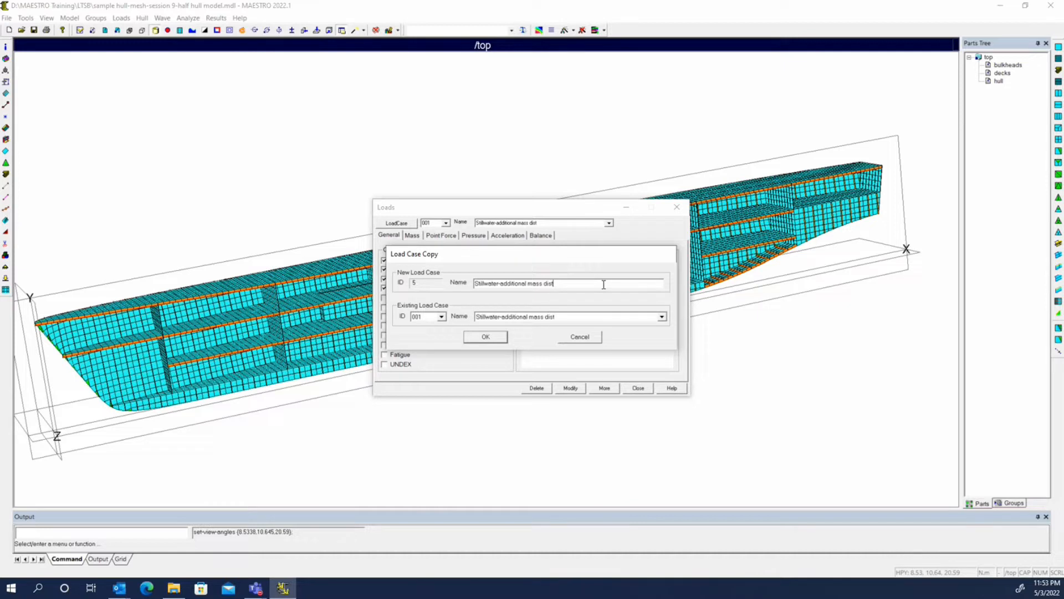
type("-corroded")
left_click(486, 337)
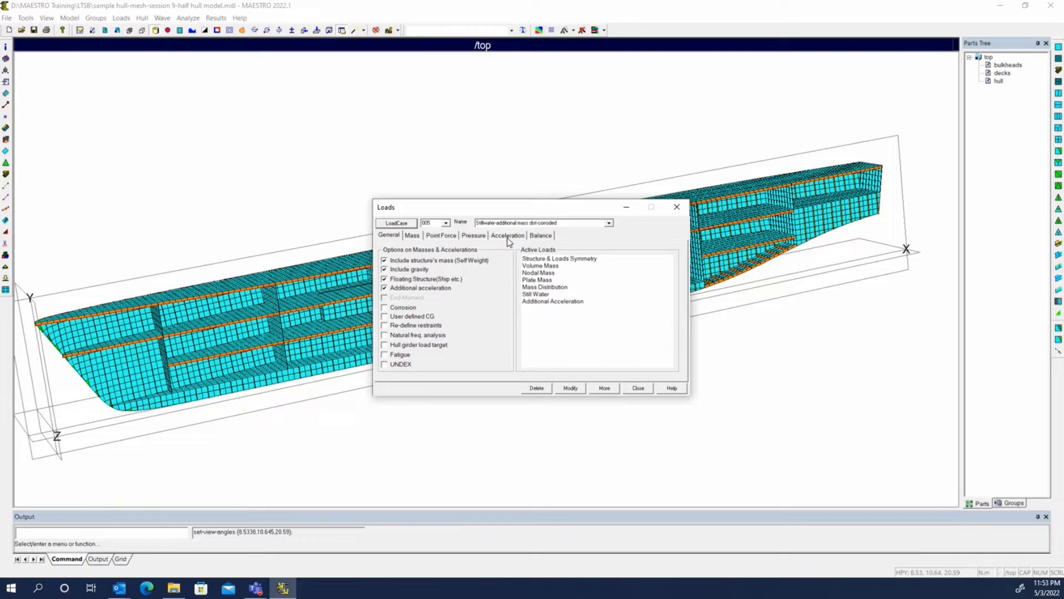
Step: Enable Corrosion for the copied load case and check which corrosion groups can be added to it
left_click(395, 308)
left_click(569, 236)
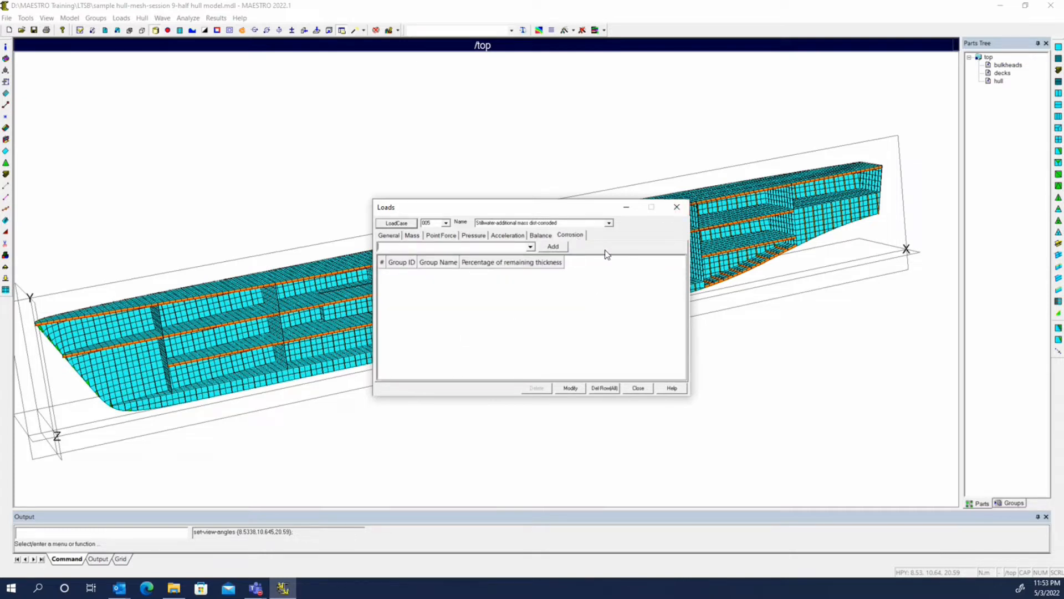
left_click(530, 248)
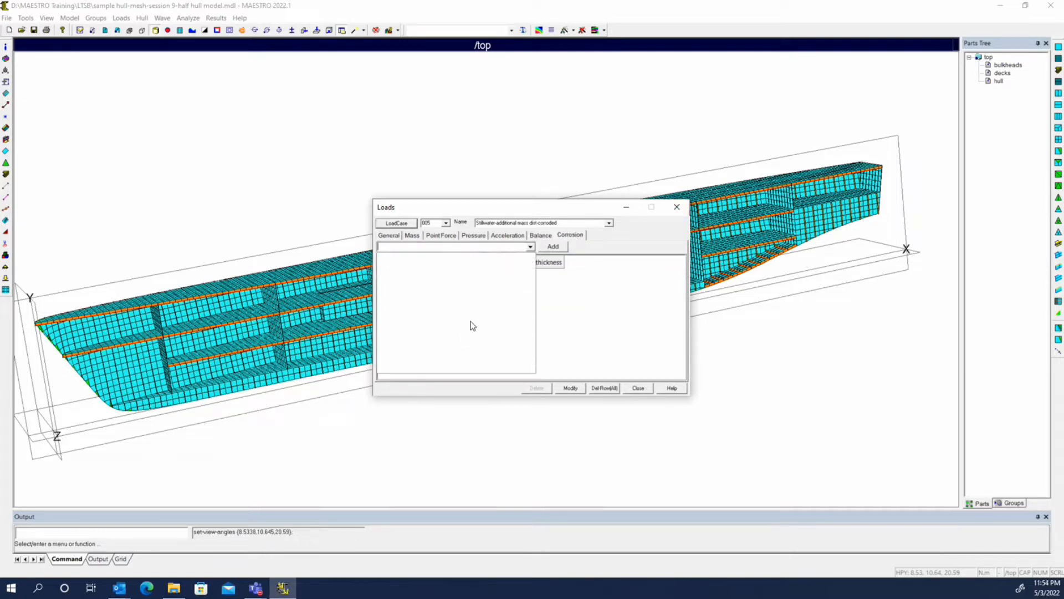
left_click(637, 388)
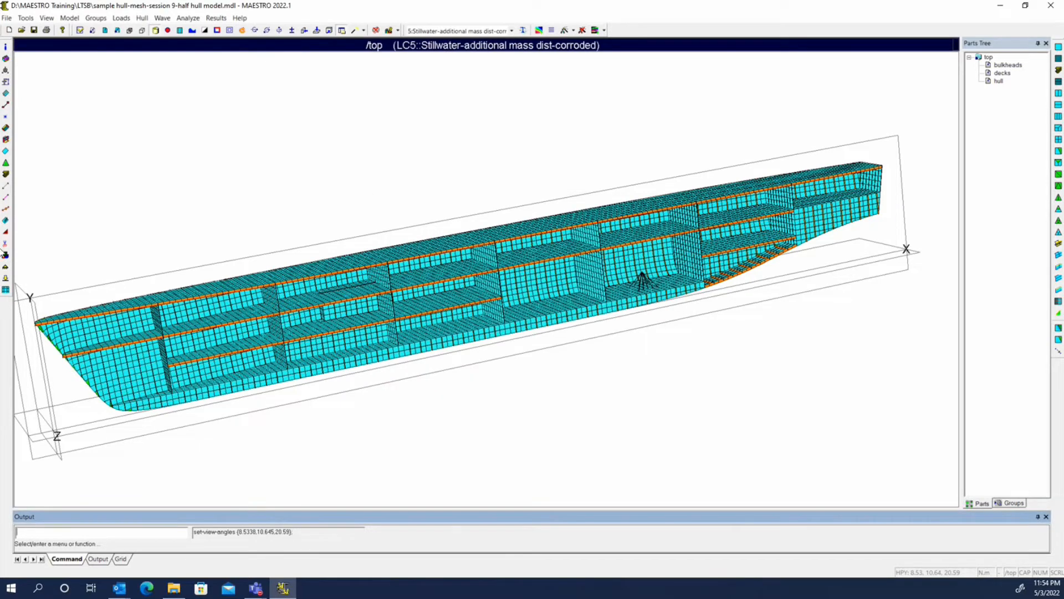
Step: Start Corrosion Group 001 in the Groups dialog and widen the dialog to show the Plate, Web and Flange columns
left_click(5, 256)
left_click_drag(482, 213, 587, 322)
left_click(604, 330)
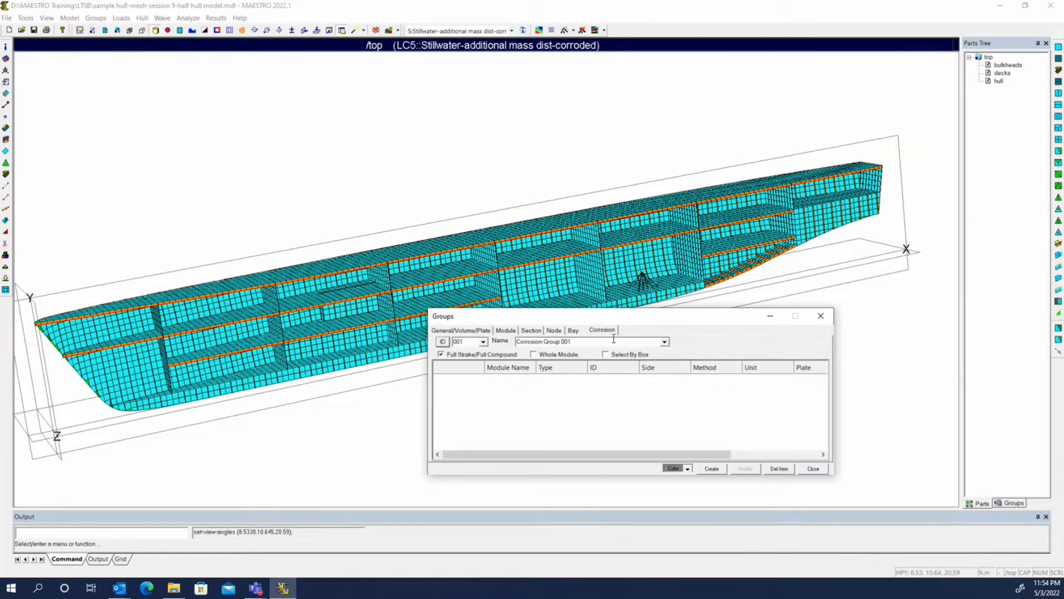
left_click_drag(617, 321, 713, 342)
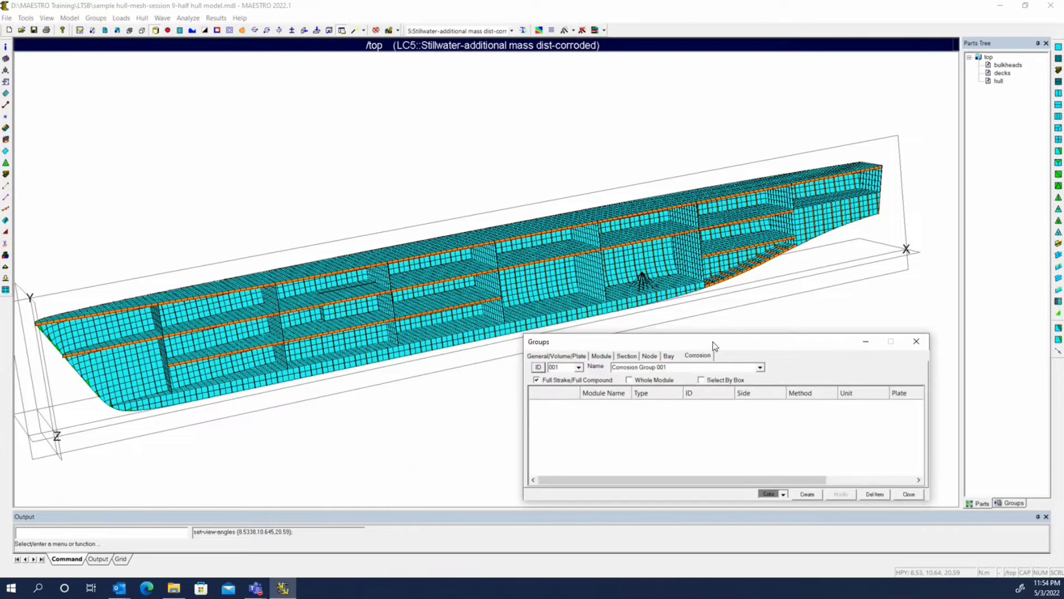
left_click(426, 140)
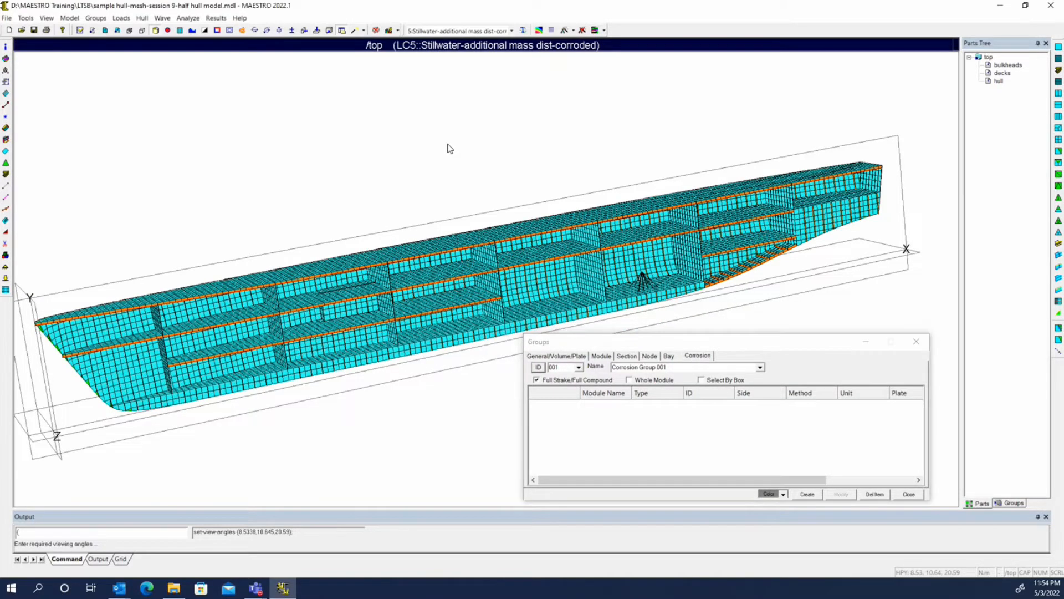
left_click_drag(450, 148, 556, 181)
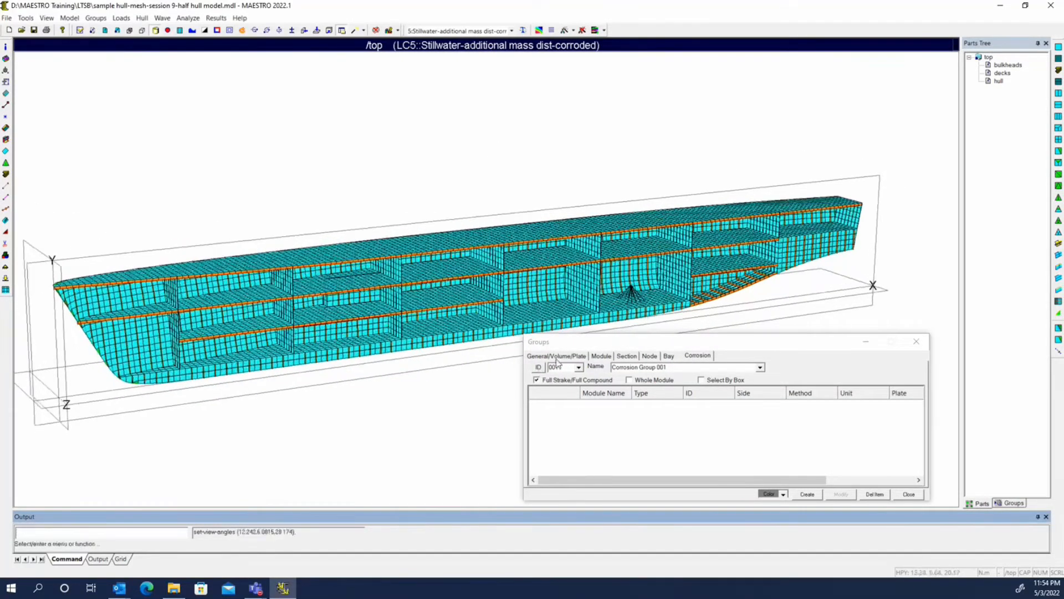
left_click(536, 379)
left_click(547, 379)
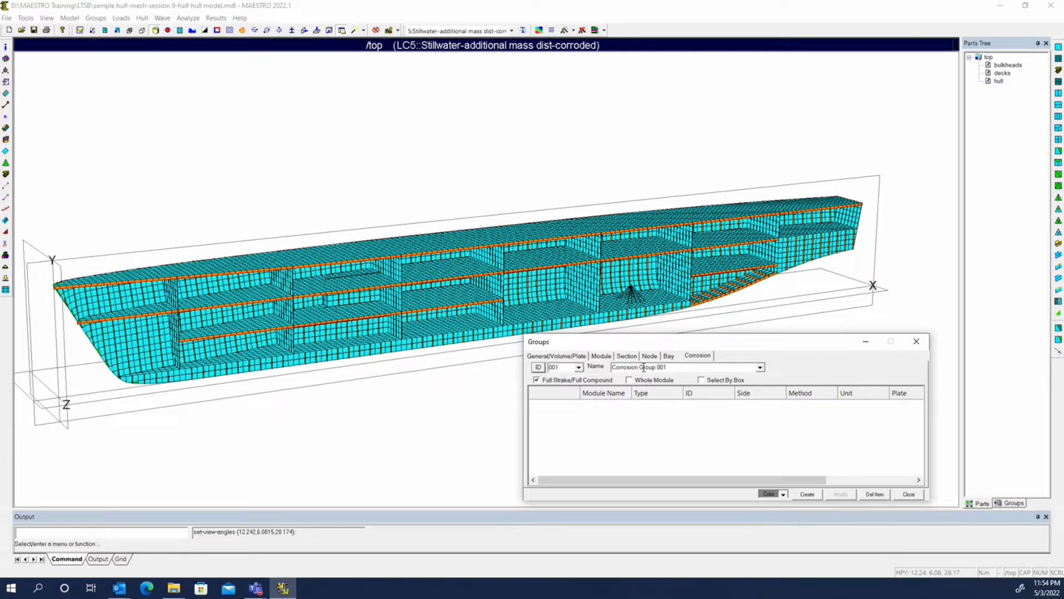
left_click_drag(650, 343, 501, 344)
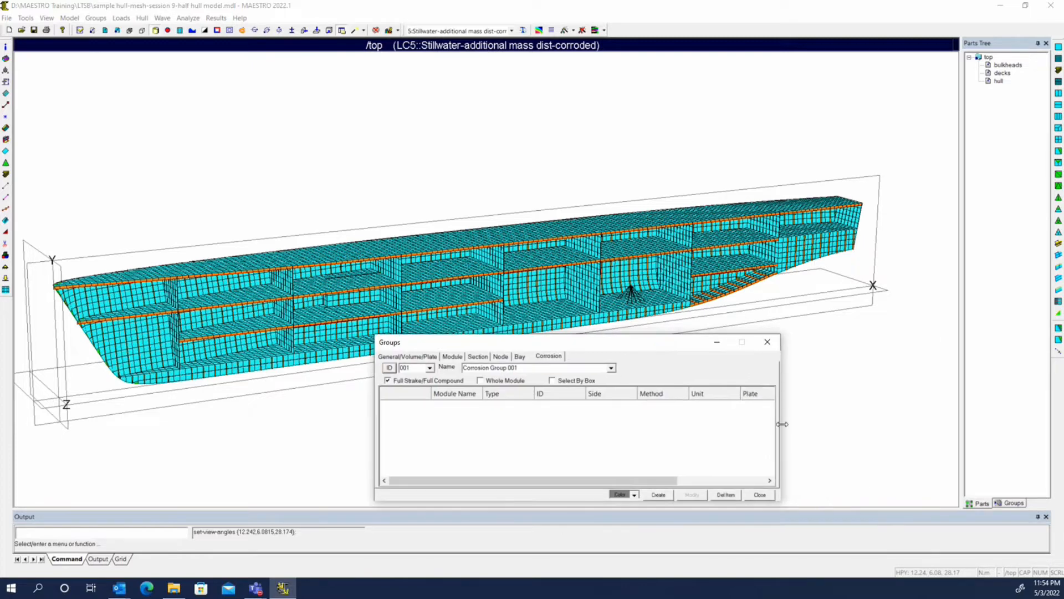
left_click_drag(780, 426, 989, 432)
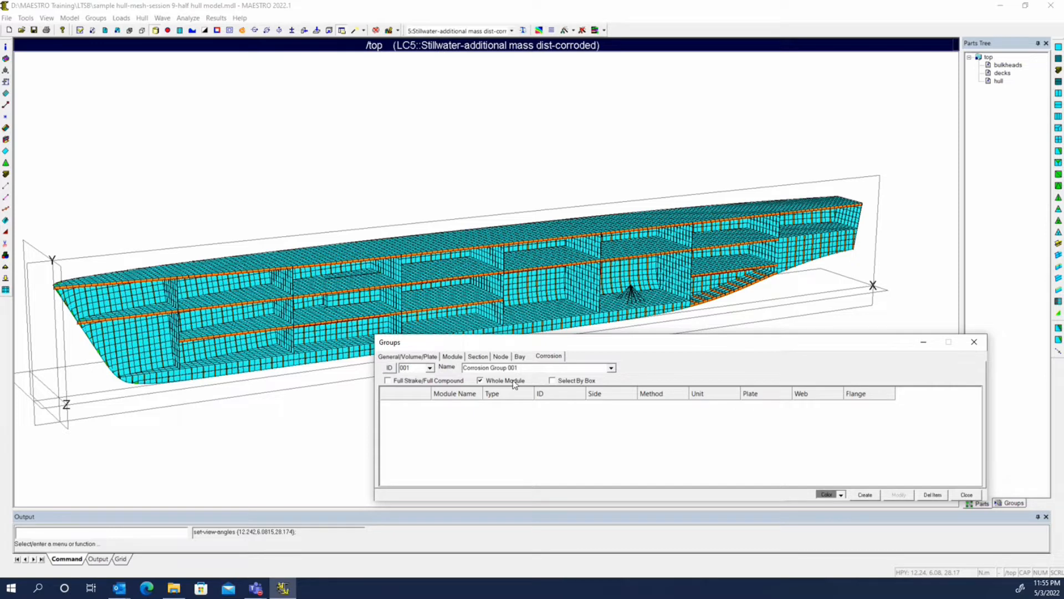
Step: Try picking a whole module for the corrosion group to view the corrosion side and method options, and cancel
left_click(523, 238)
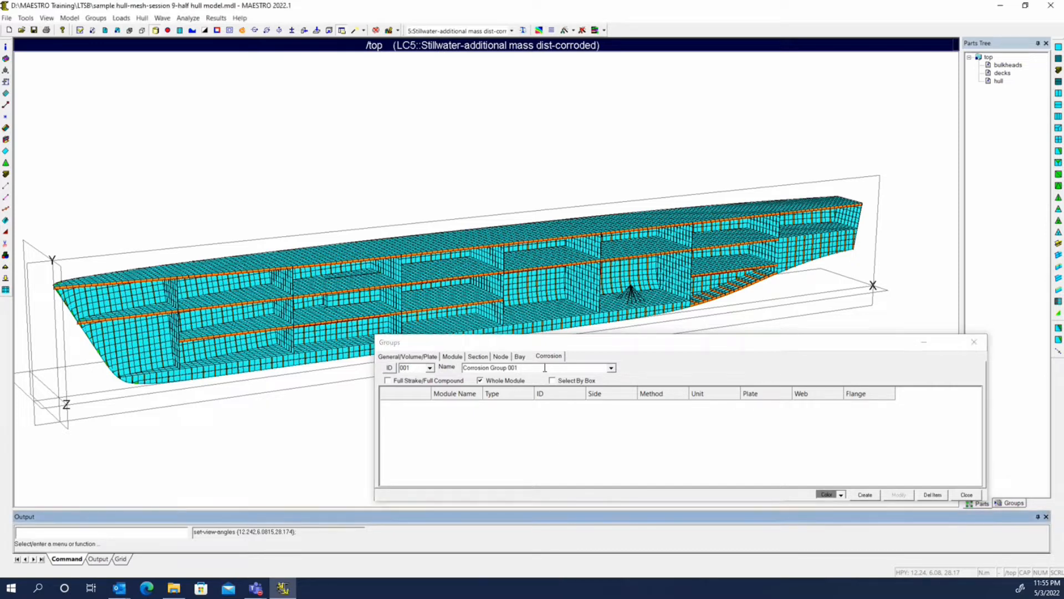
left_click(559, 448)
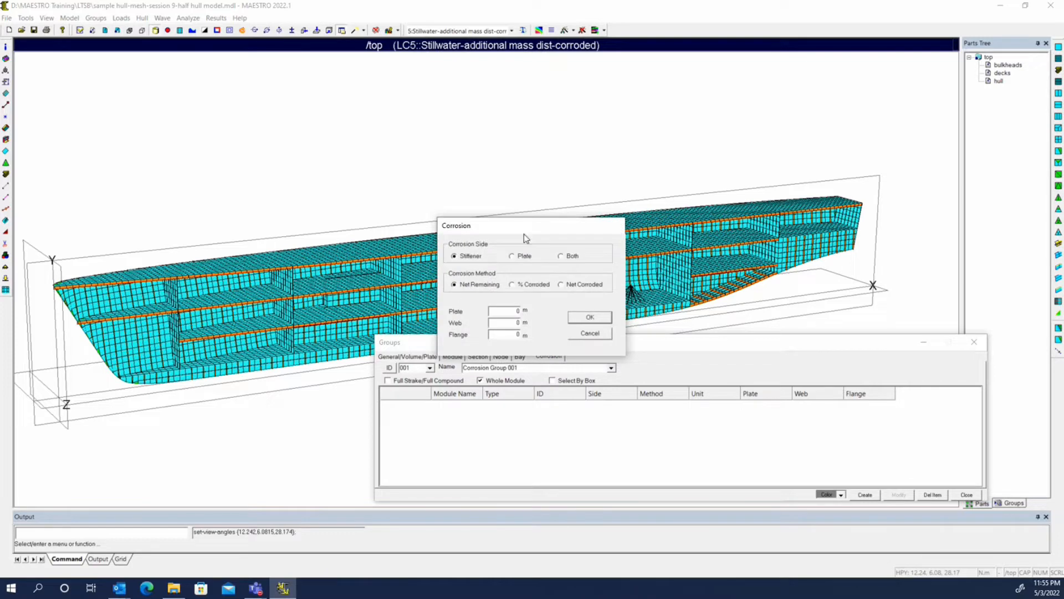
left_click_drag(527, 228, 555, 188)
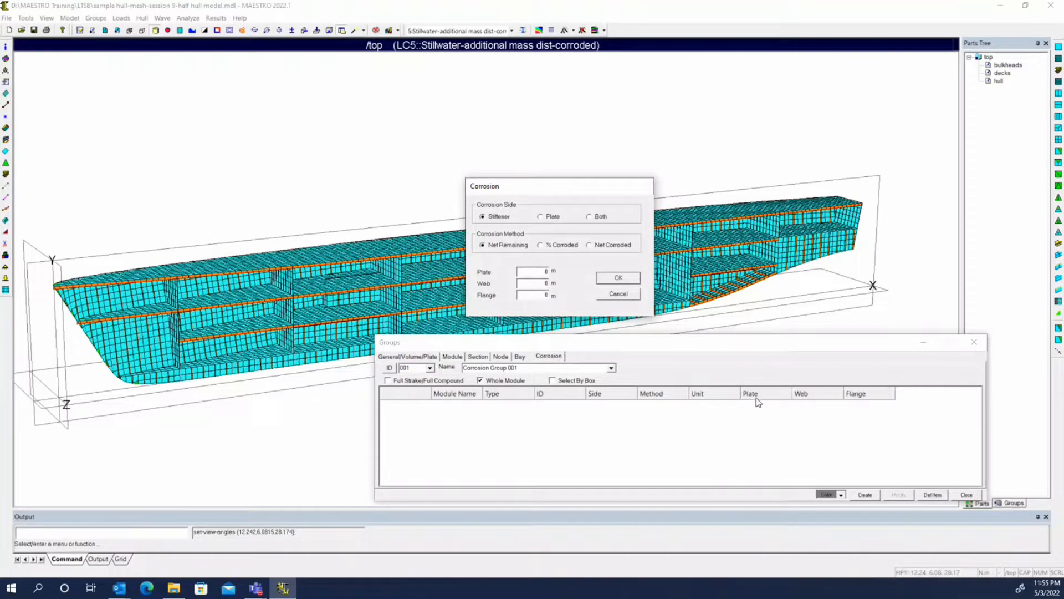
left_click(619, 294)
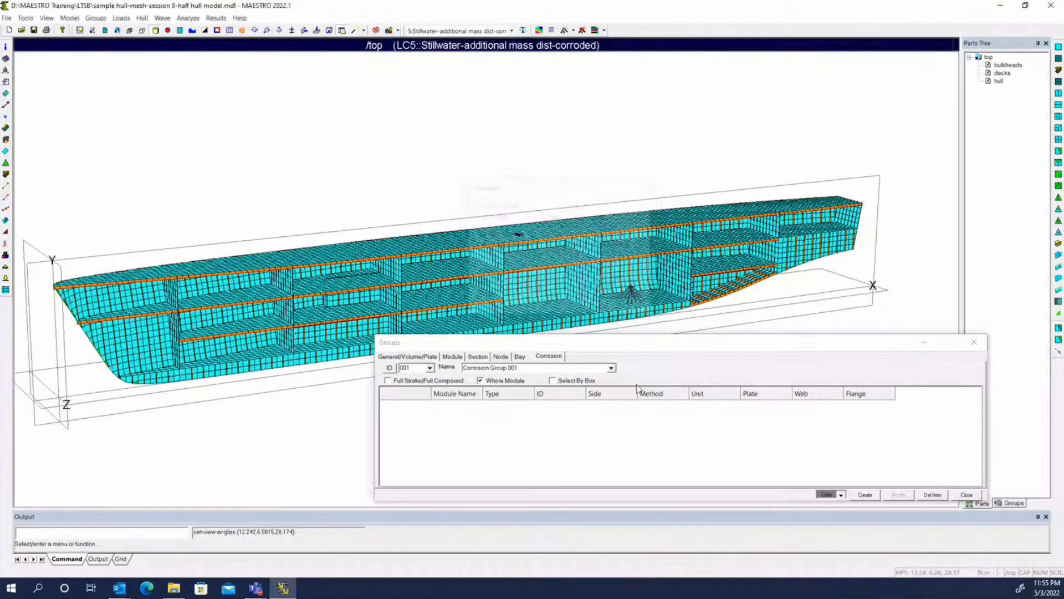
Step: Try box-selecting the elements around the upper deck amidships into the corrosion group with Stiffener side and Net Remaining, without creating the group
left_click(509, 381)
left_click(564, 380)
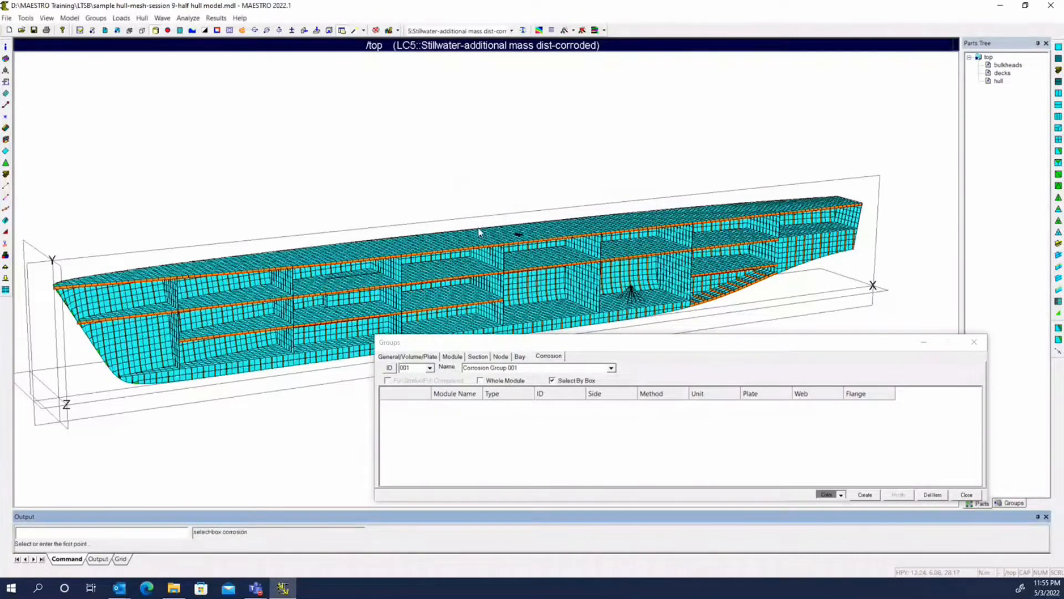
left_click(480, 209)
left_click(540, 245)
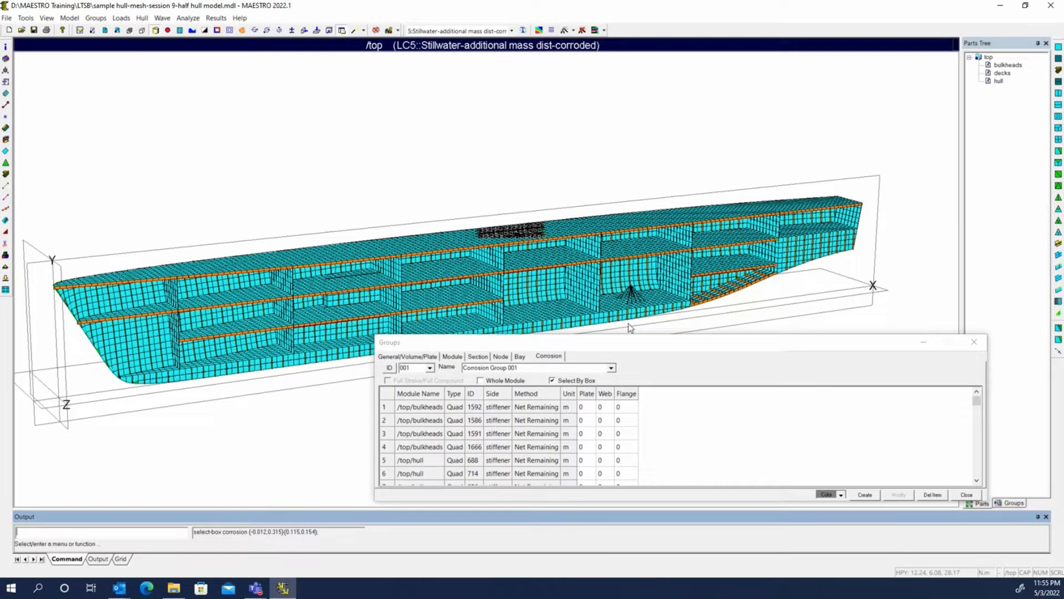
left_click(967, 494)
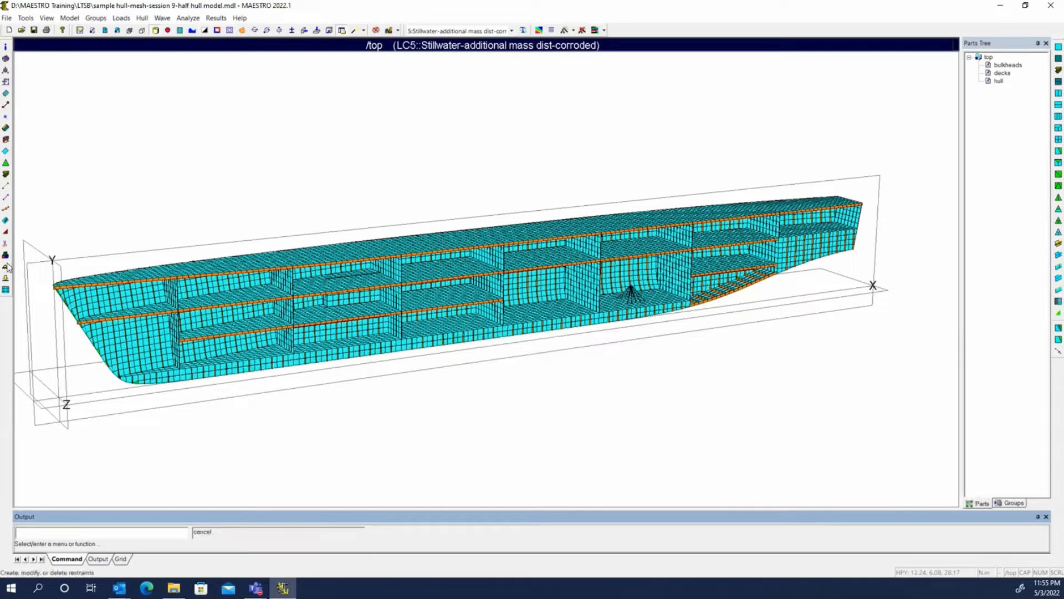
left_click(7, 266)
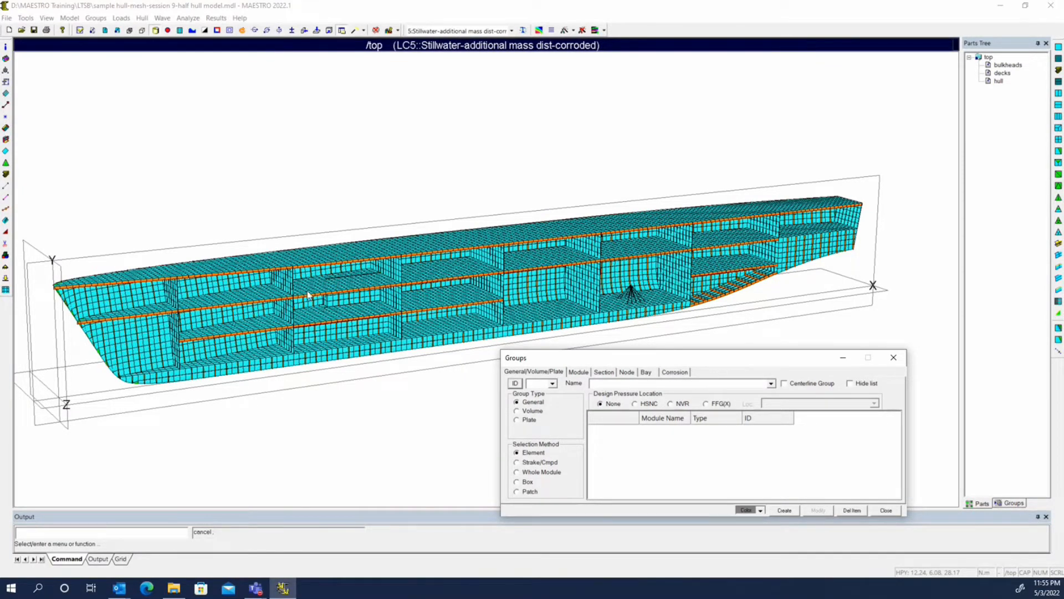
scroll(343, 274, "up", 3)
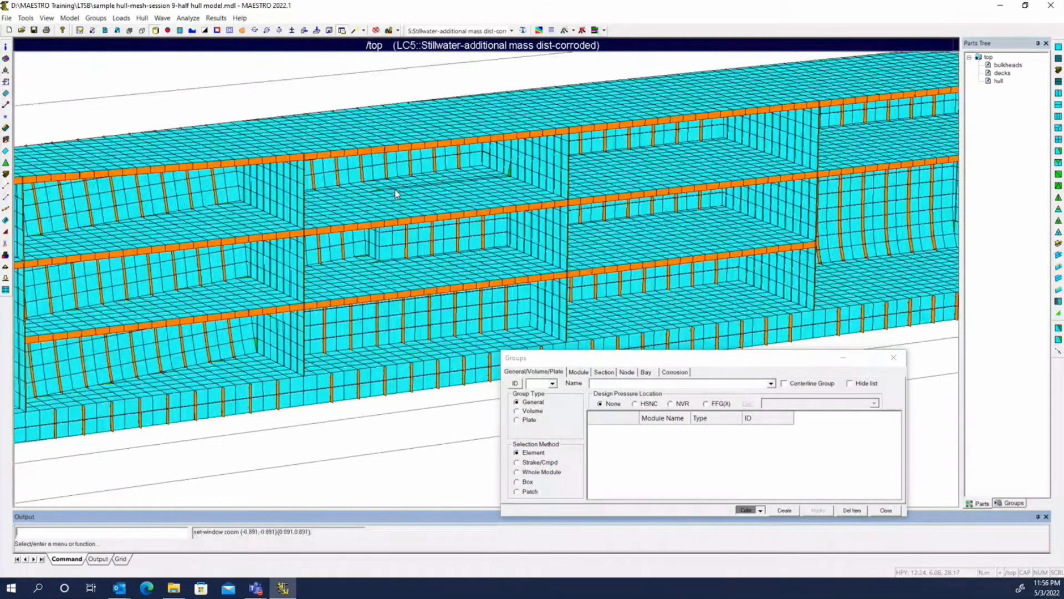
scroll(394, 192, "up", 3)
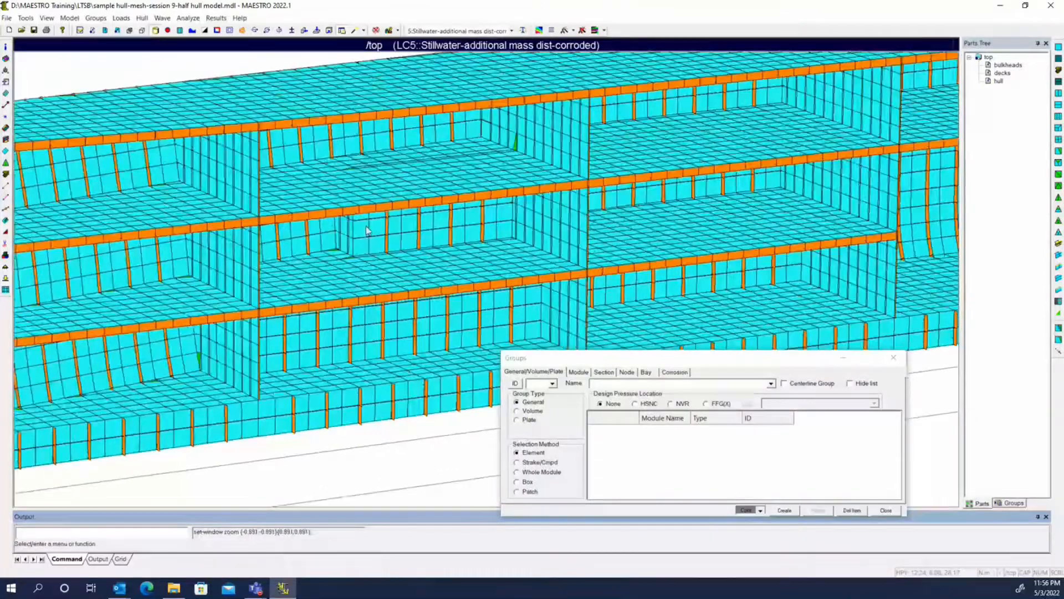
scroll(425, 234, "up", 2)
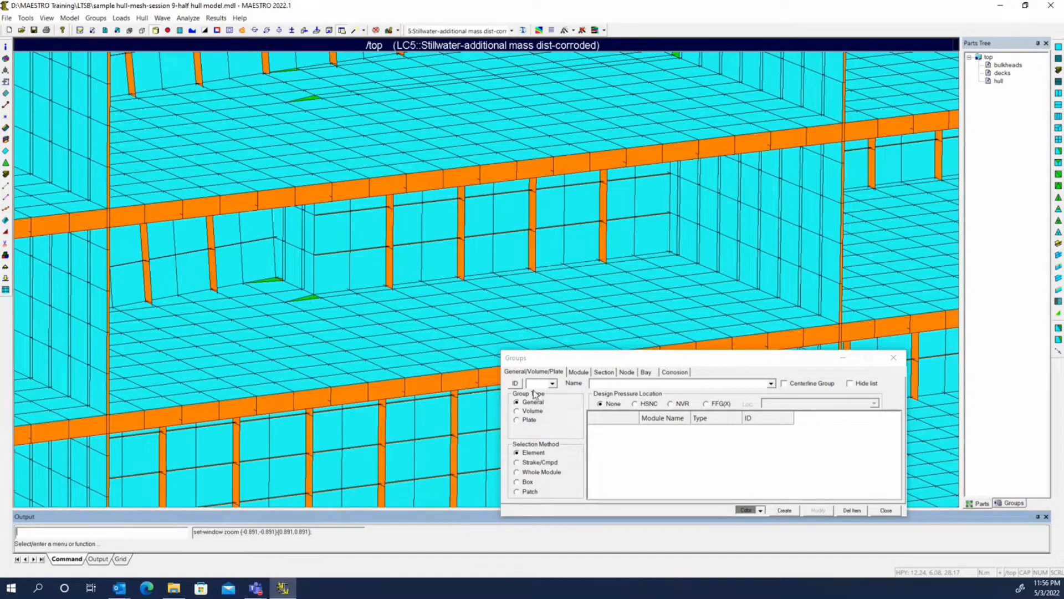
left_click(530, 373)
left_click(515, 383)
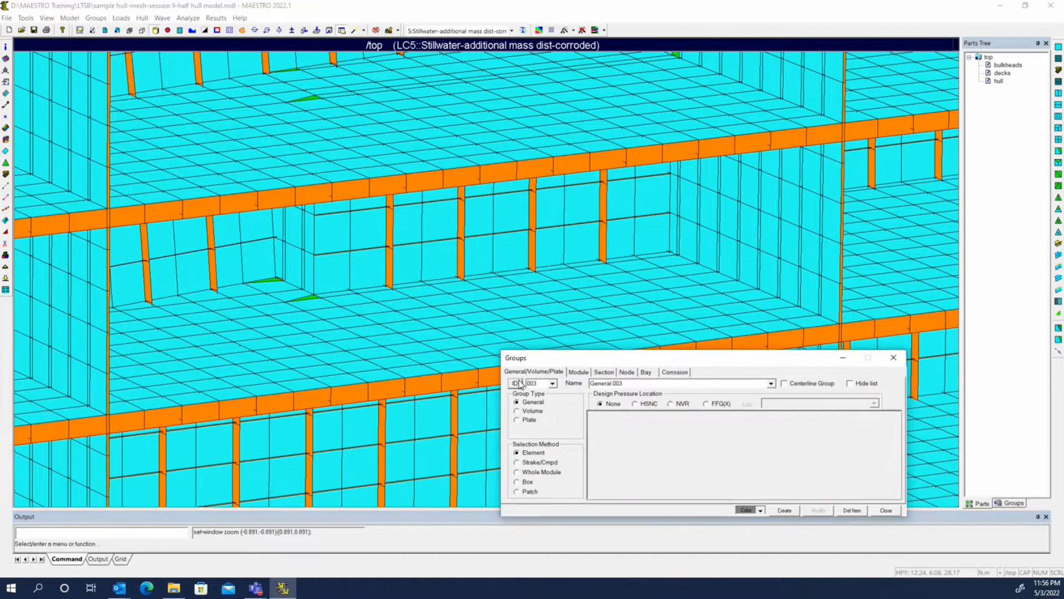
left_click(295, 225)
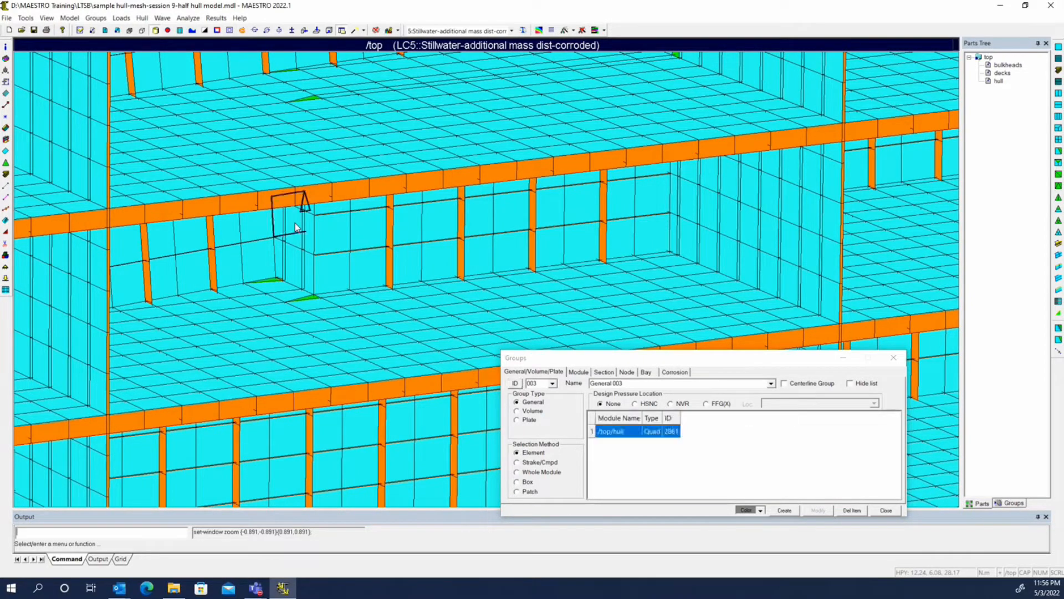
left_click(883, 510)
Step: View the whole top part, start General 003, pick elements at the small tank's corner, and add the tank bulkhead plating by seed
right_click(990, 58)
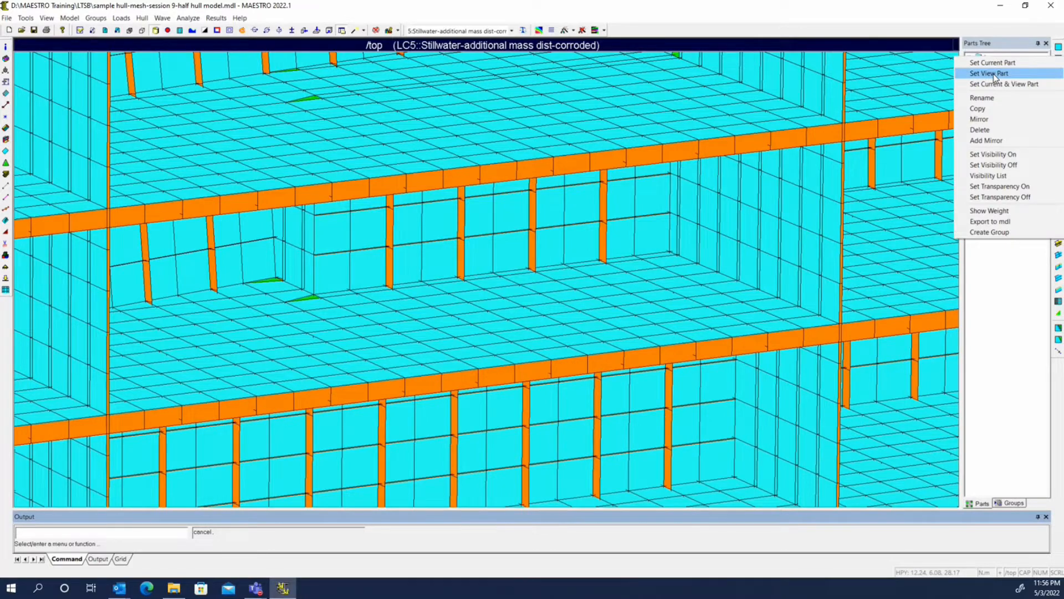
left_click(994, 75)
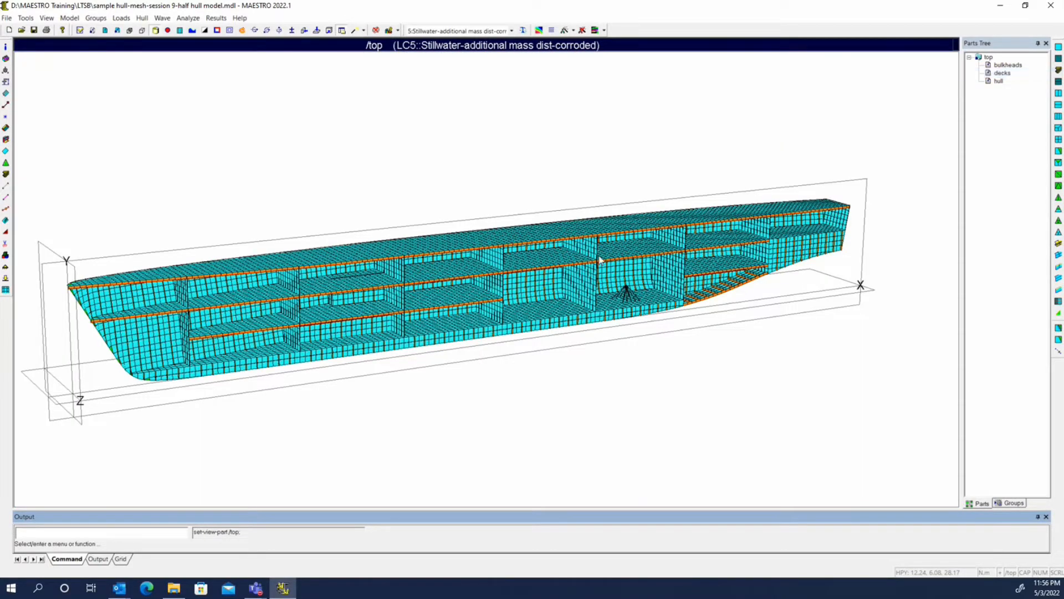
scroll(261, 295, "up", 5)
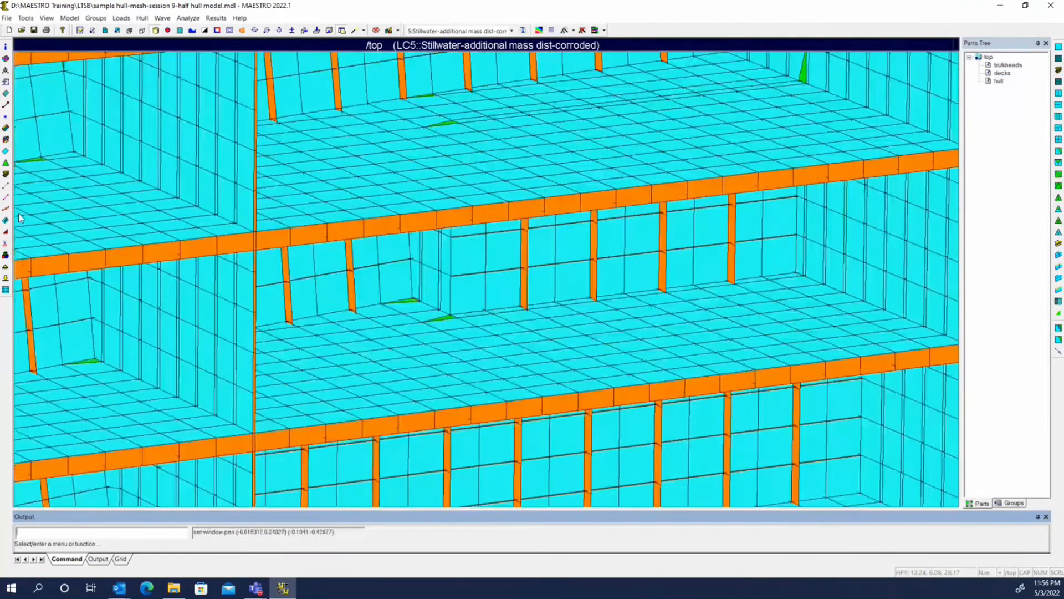
left_click(6, 265)
left_click_drag(493, 211, 714, 260)
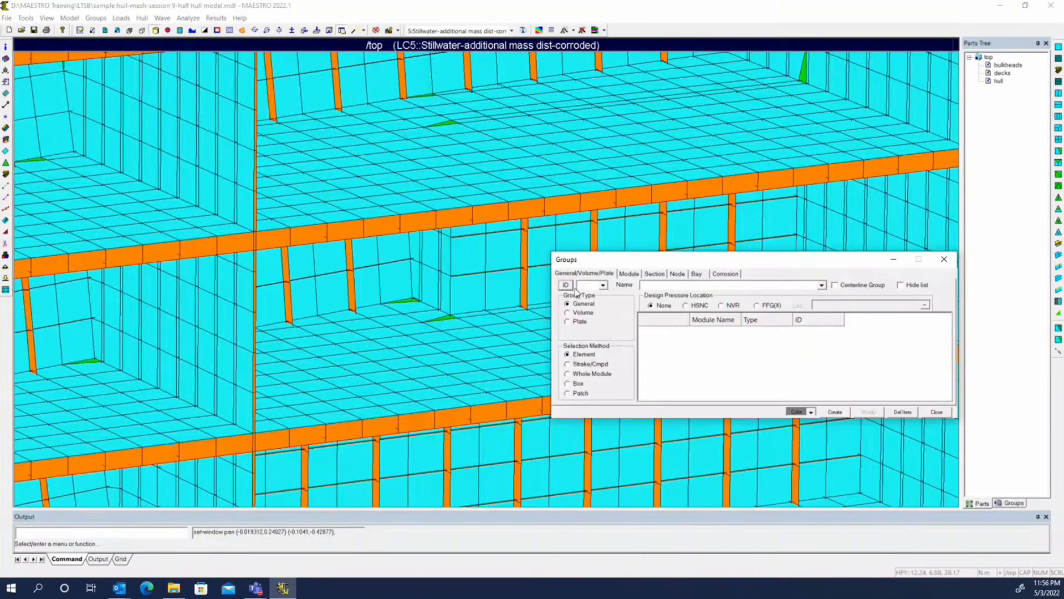
left_click(566, 284)
left_click(430, 282)
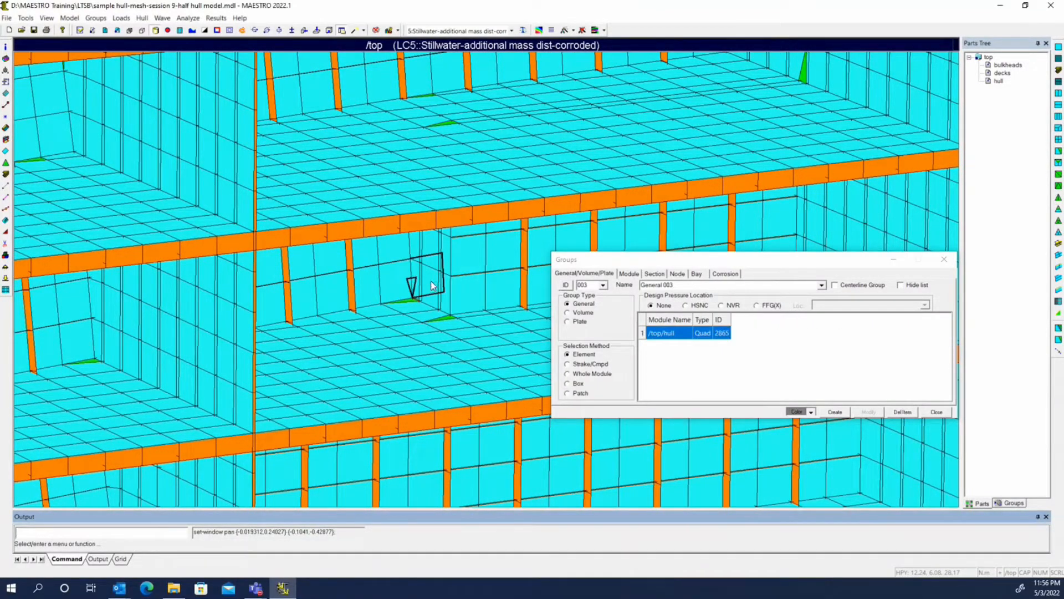
left_click(431, 281)
right_click(674, 346)
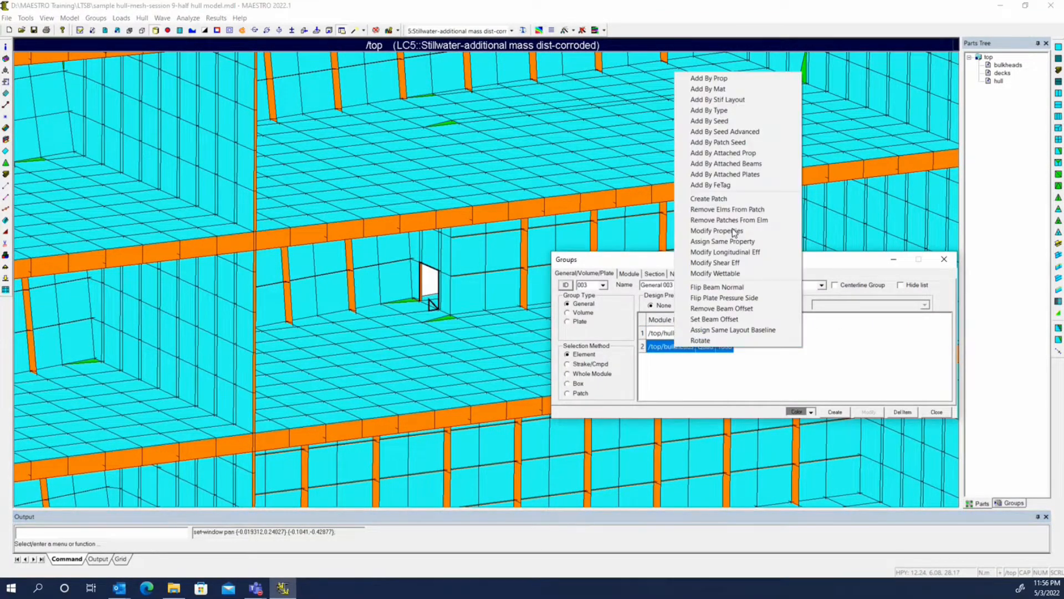
left_click(716, 123)
Step: Remove the wrongly picked hull quad from the General 003 element list
right_click(785, 354)
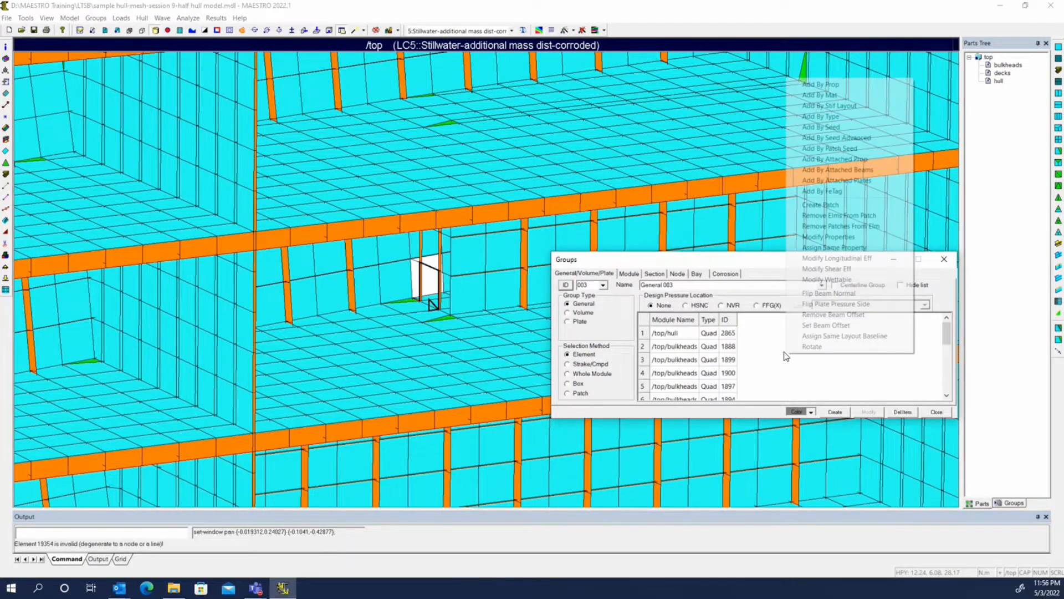
left_click(835, 304)
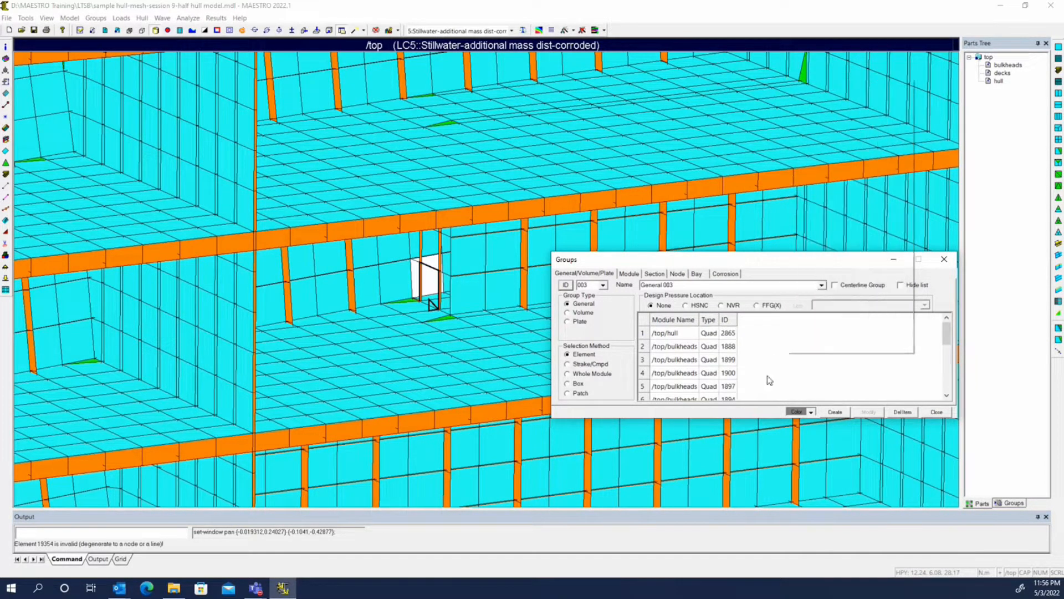
left_click(673, 332)
left_click(901, 412)
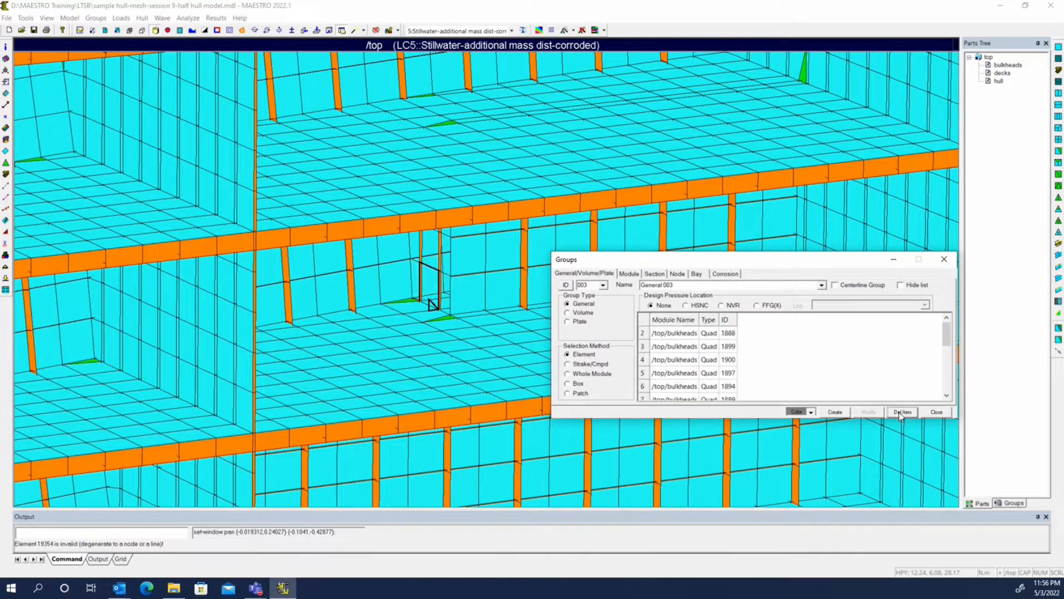
Step: Add the bulkhead plating's attached beams to the list, flip their beam normals, and close Groups without creating the group
right_click(770, 351)
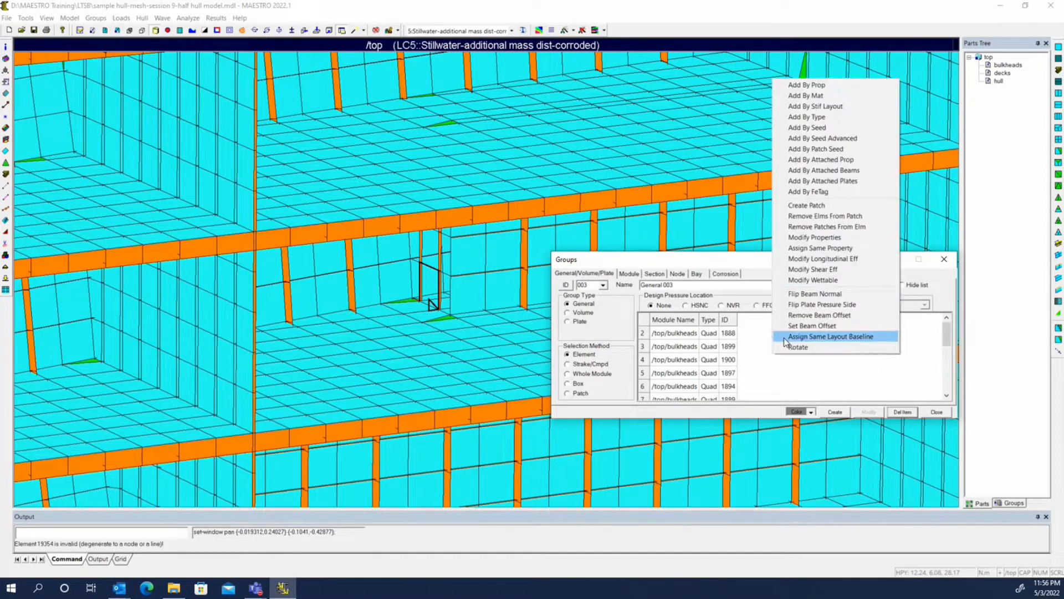
left_click(821, 172)
right_click(814, 332)
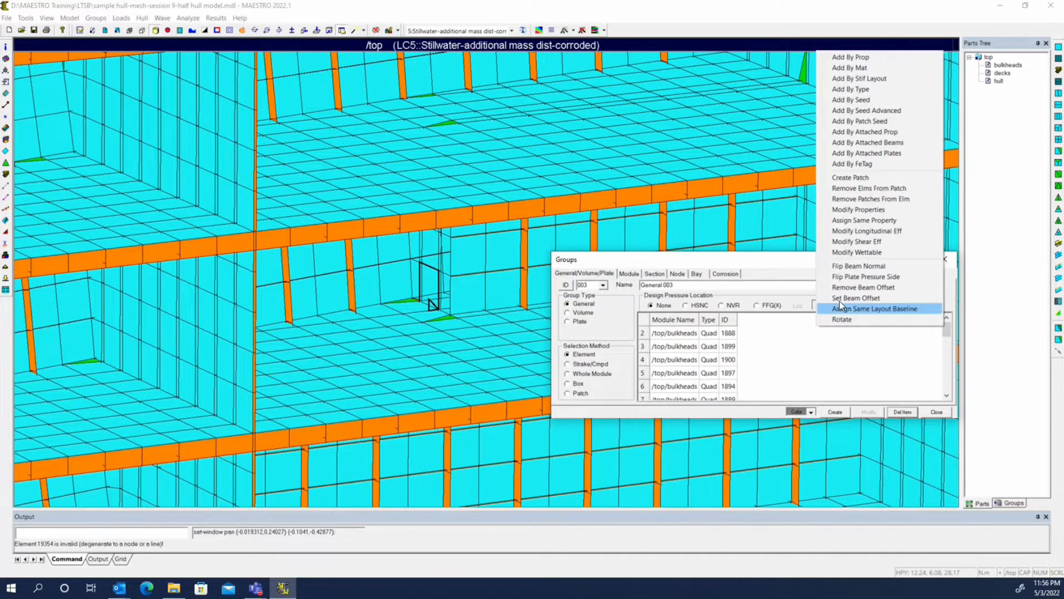
left_click(845, 266)
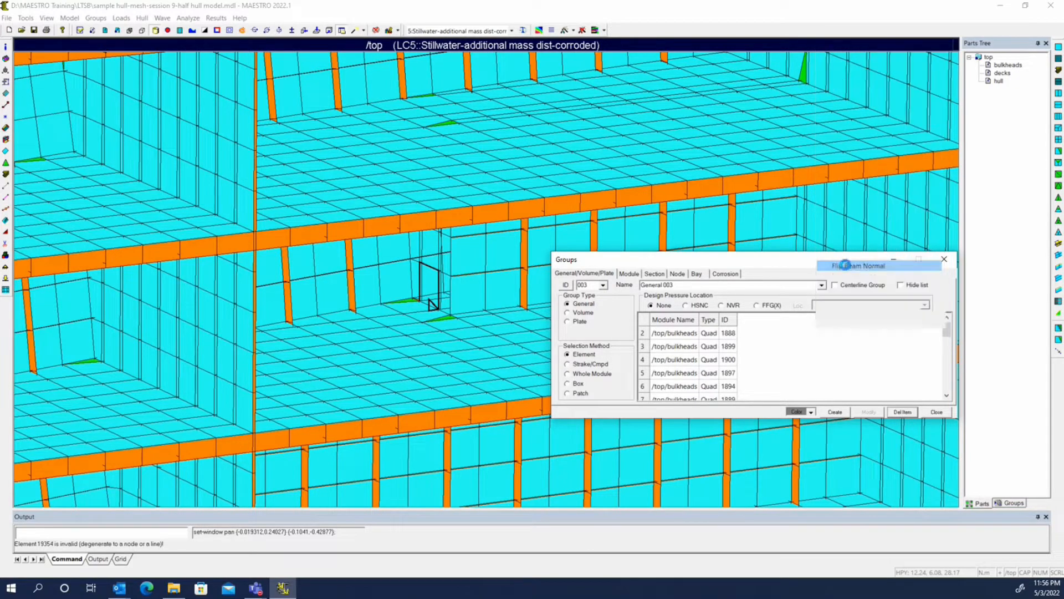
left_click(936, 412)
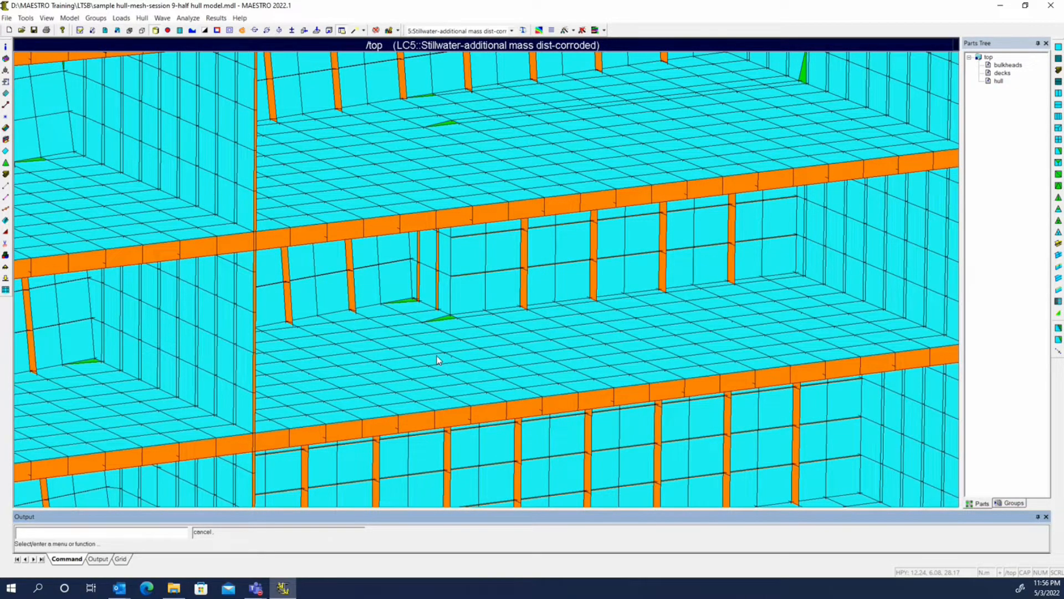
Step: Start corrosion group 001 and name it tank
middle_click_drag(438, 360, 475, 309)
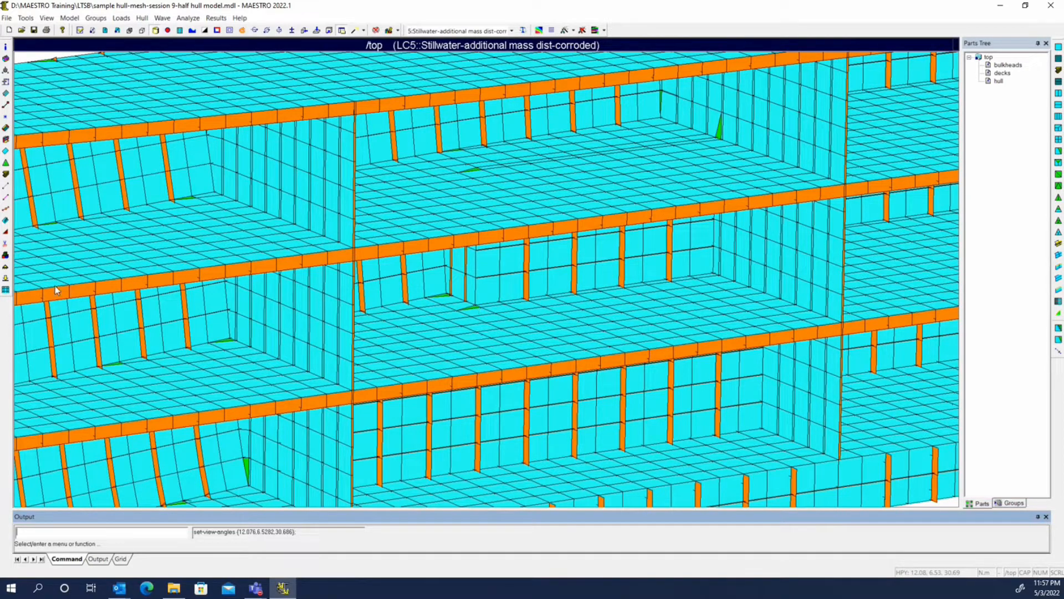
left_click(3, 258)
left_click_drag(547, 213, 791, 354)
left_click(592, 376)
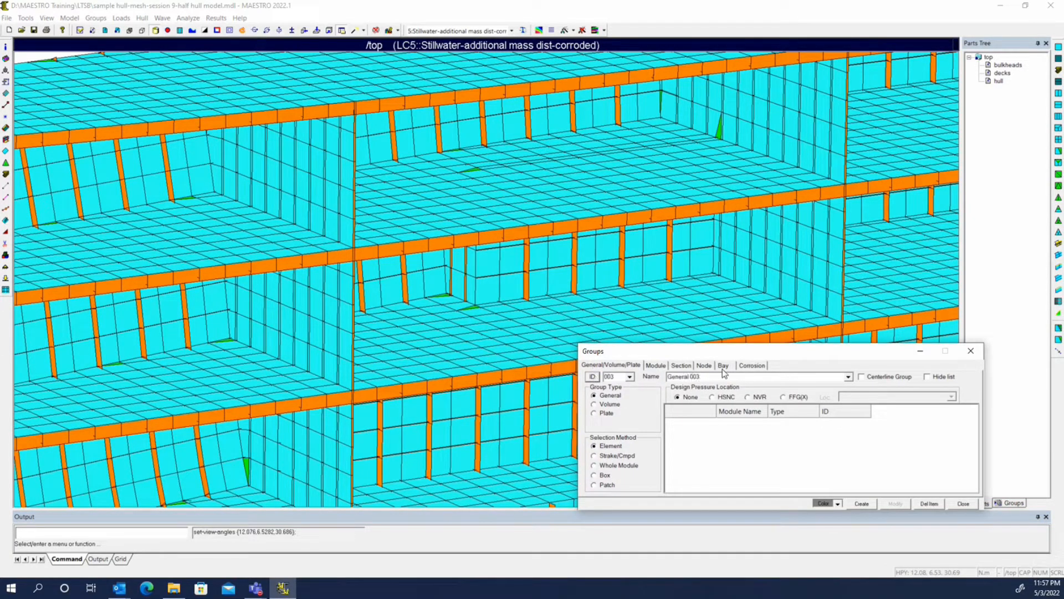
left_click(752, 365)
left_click(591, 377)
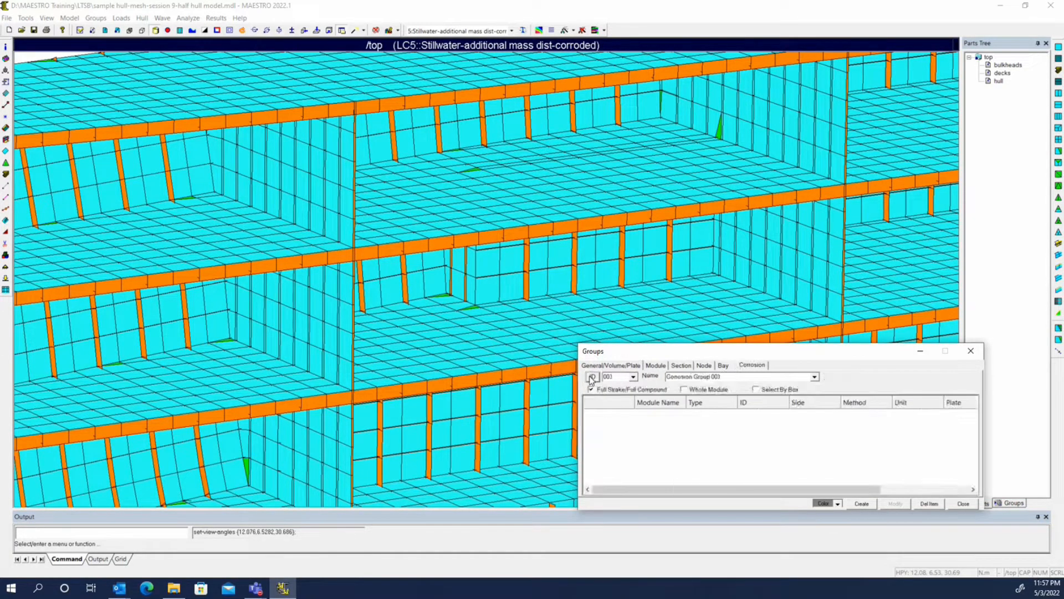
triple_click(670, 377)
type("tank")
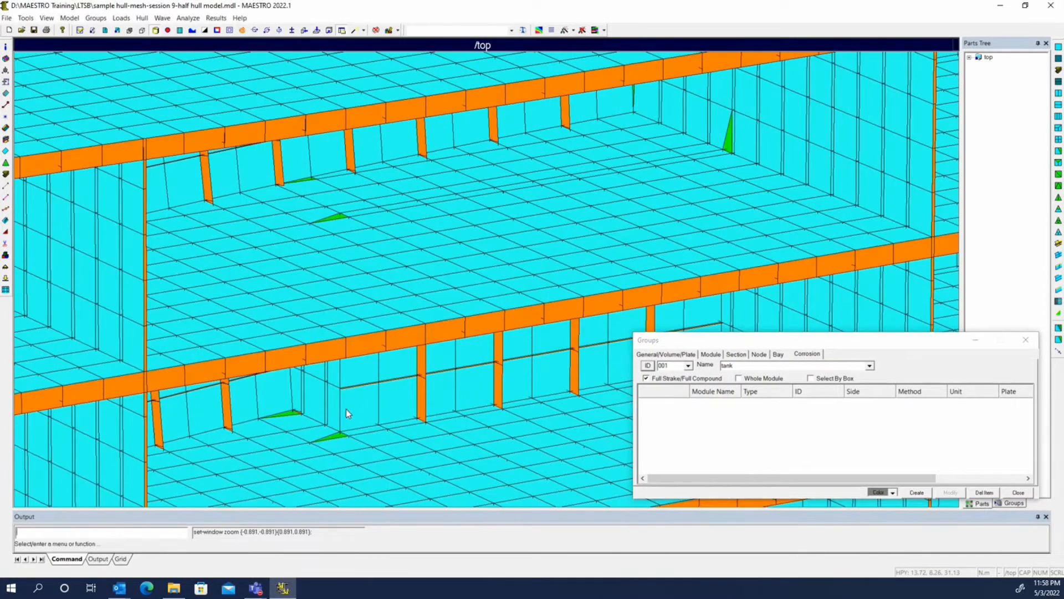
Step: Pick seed quads on the tank's bulkheads, decks and hull side for the tank corrosion group, using Stiffener side and Net Remaining
left_click(346, 408)
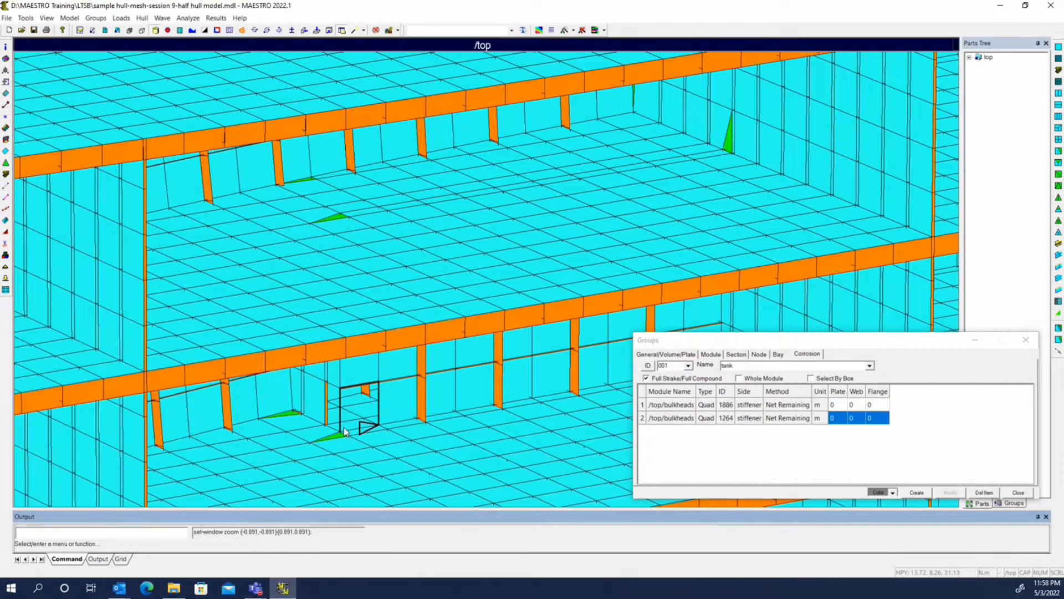
left_click(346, 429)
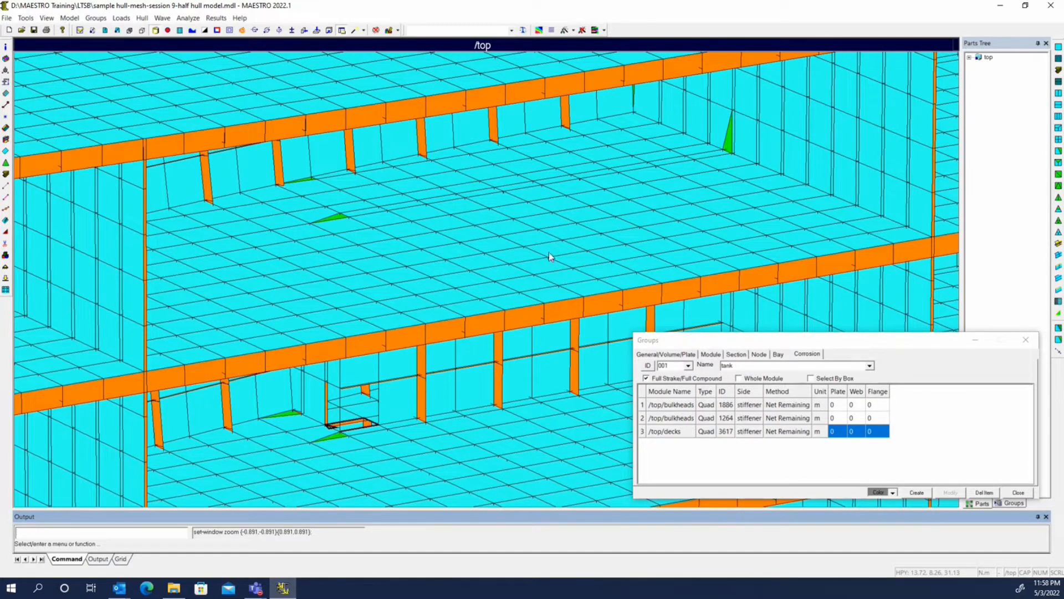
middle_click_drag(549, 252, 427, 333)
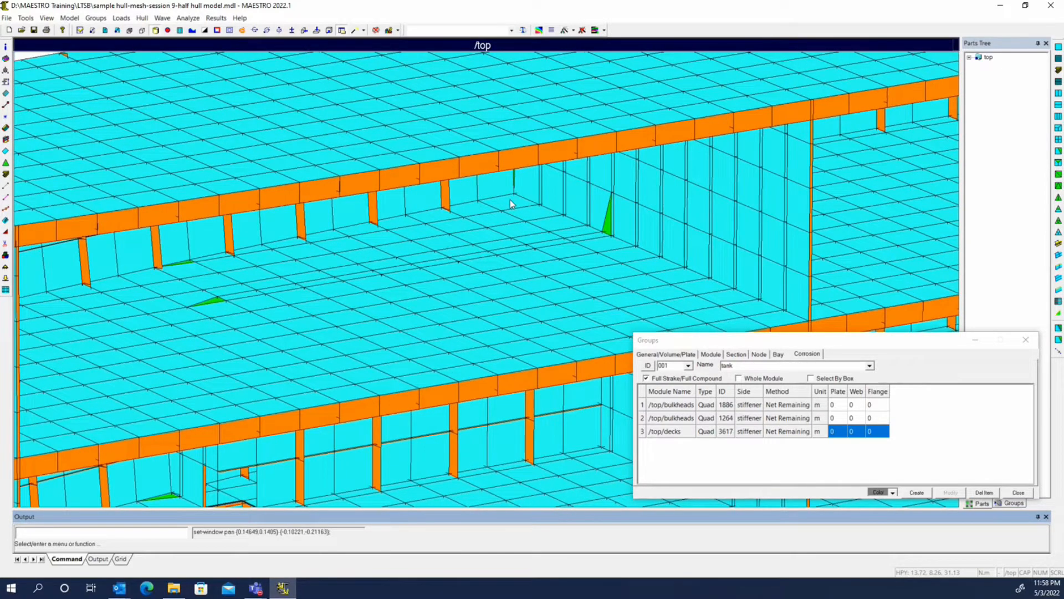
left_click(514, 208)
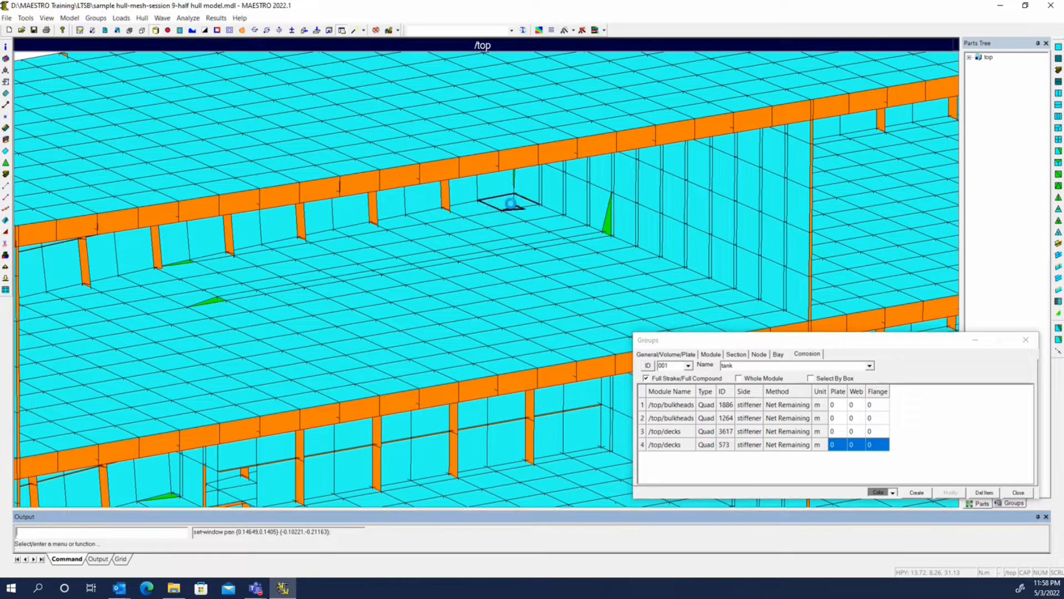
left_click(516, 207)
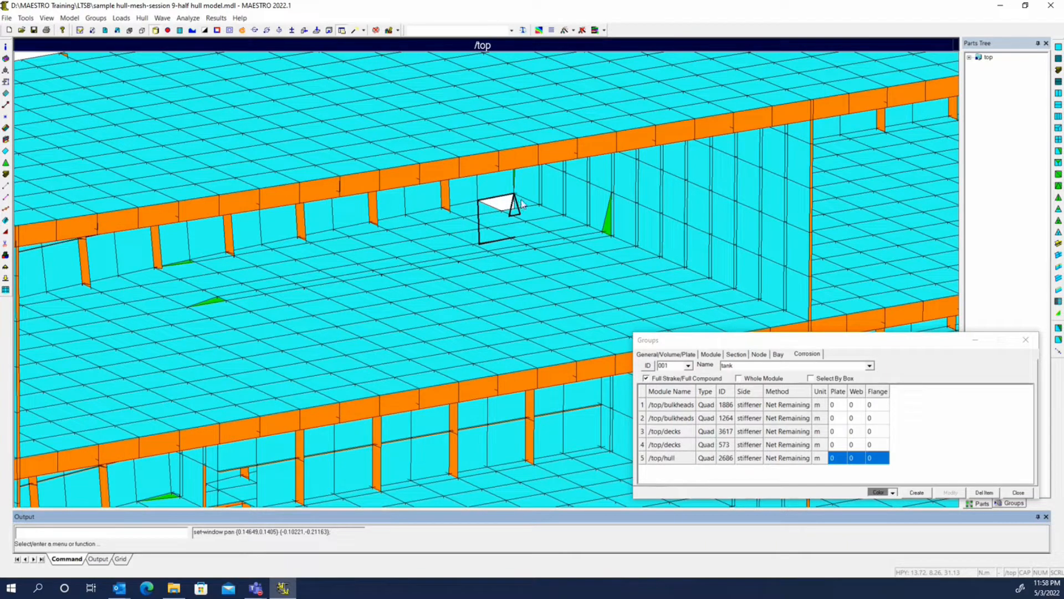
left_click(522, 206)
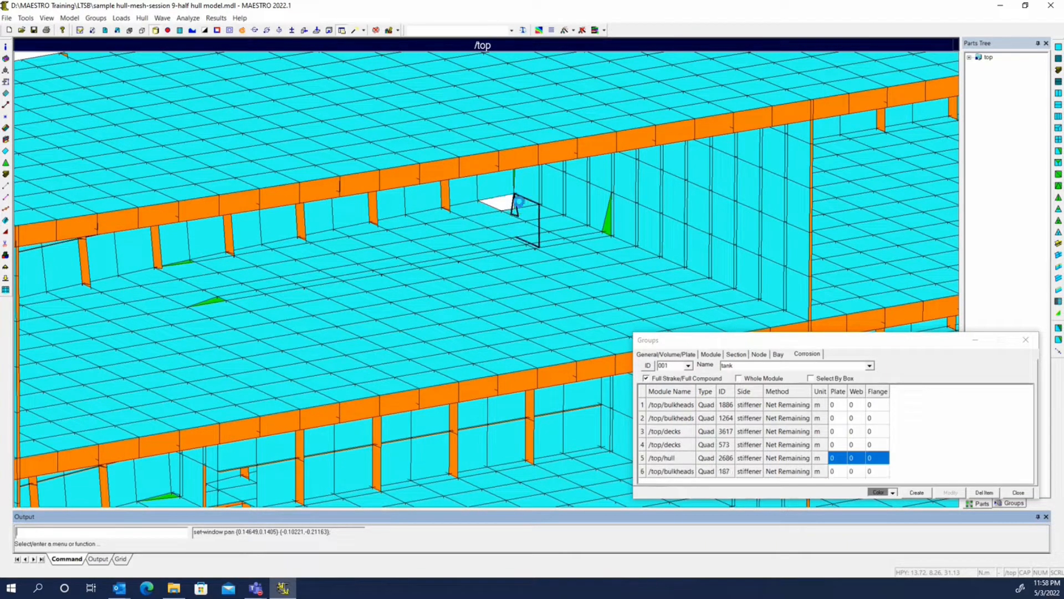
Step: Expand the seed quads with Add By Seed Advanced, bounding the range by opposite tank corner nodes at X 60, Y 12 and X 50, Y 7
left_click(856, 407)
left_click(863, 471, "shift")
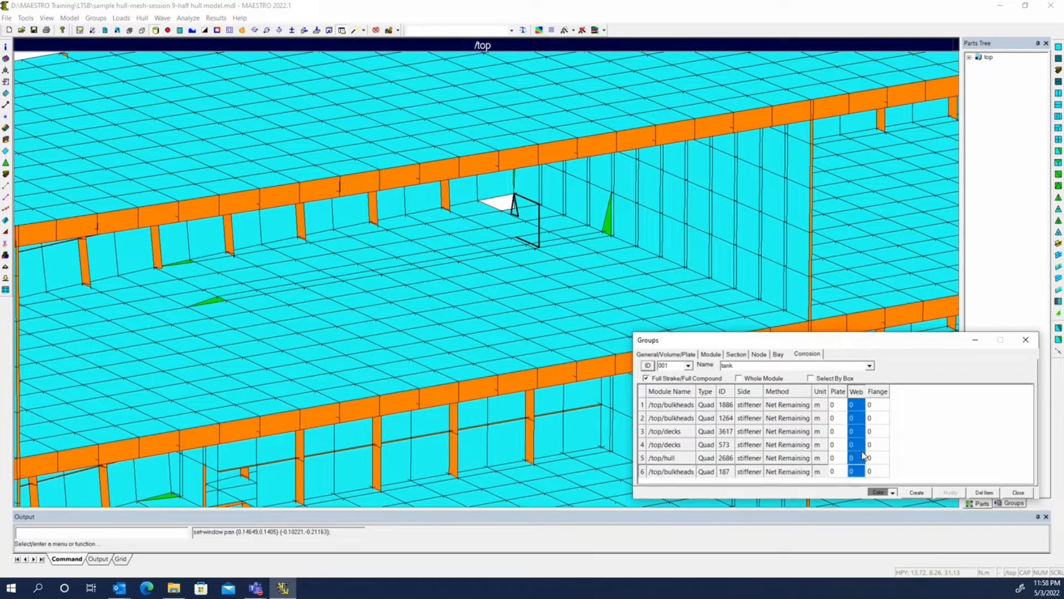
right_click(863, 456)
left_click(916, 513)
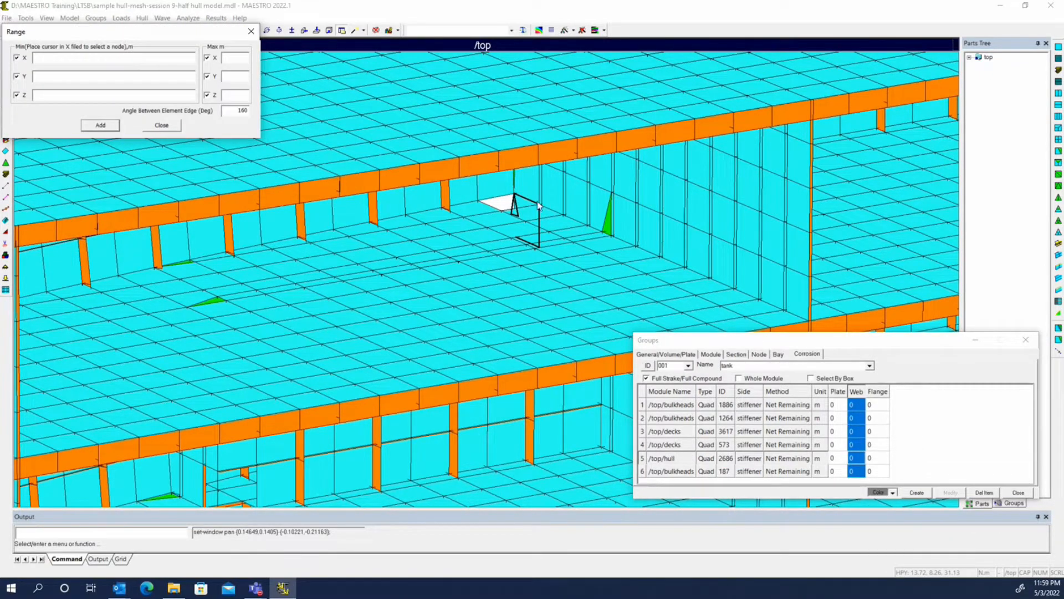
left_click(515, 194)
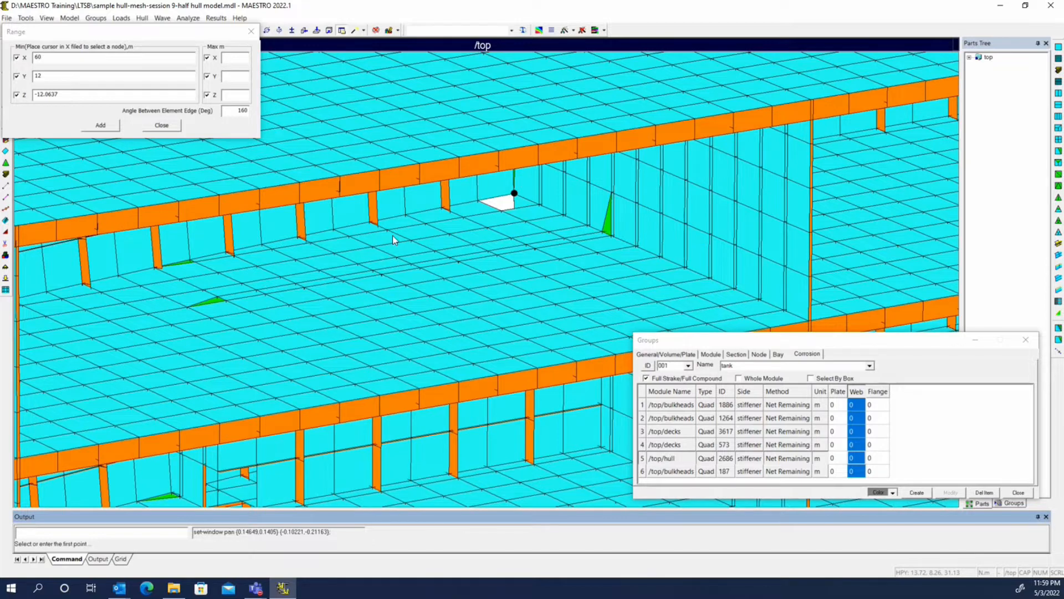
left_click_drag(393, 235, 413, 171)
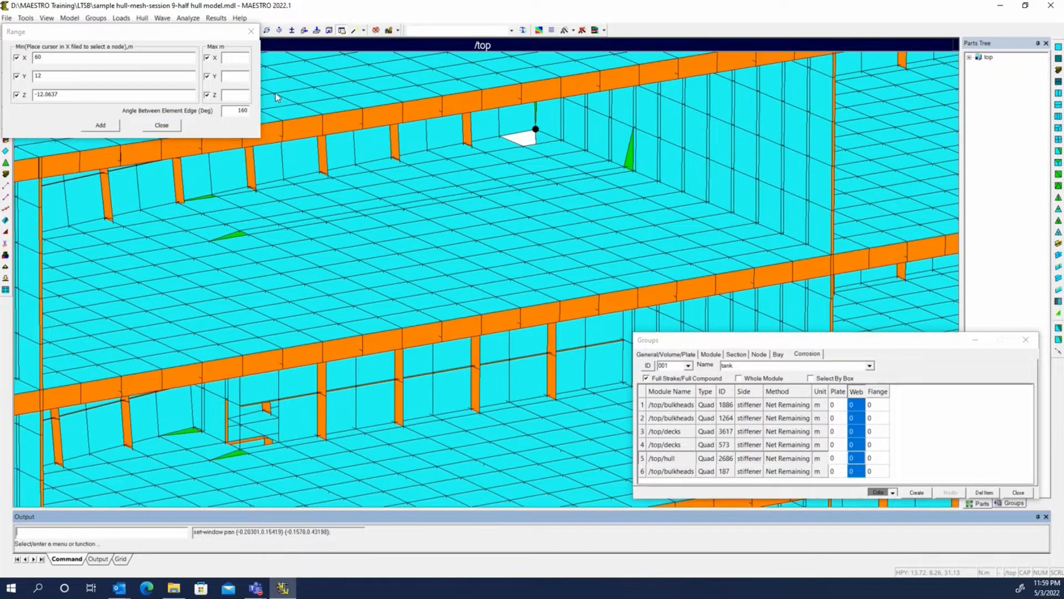
left_click(239, 449)
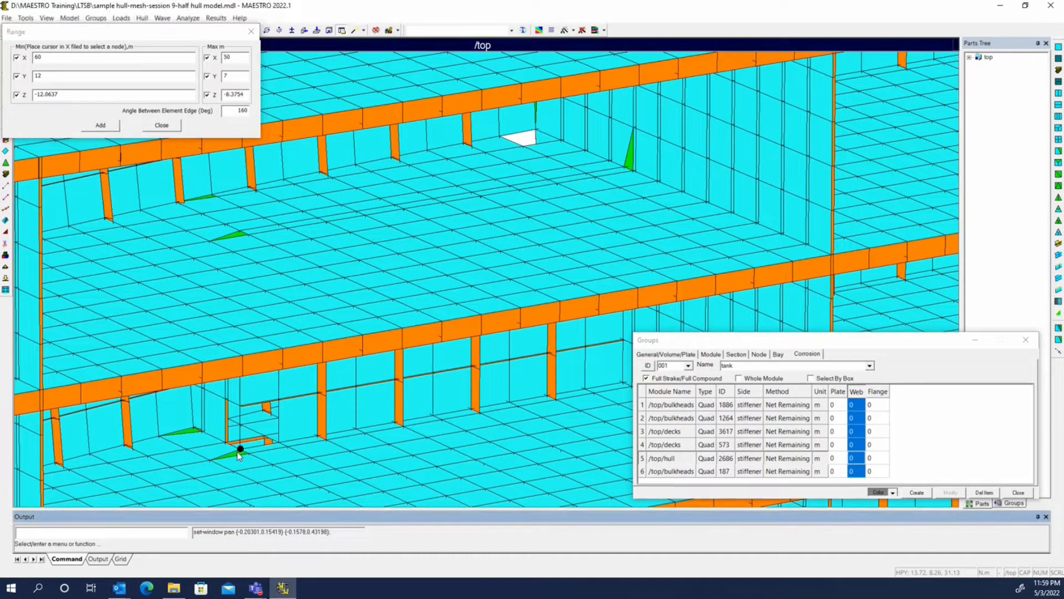
left_click(162, 125)
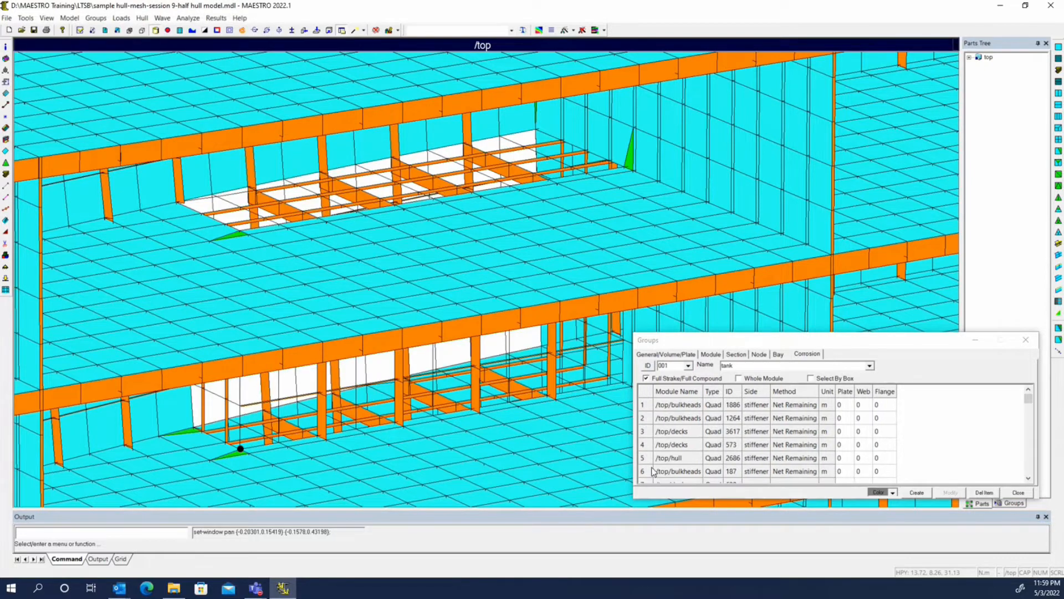
Step: Add the attached beams to the tank corrosion group, create the group, and close Groups
right_click(927, 439)
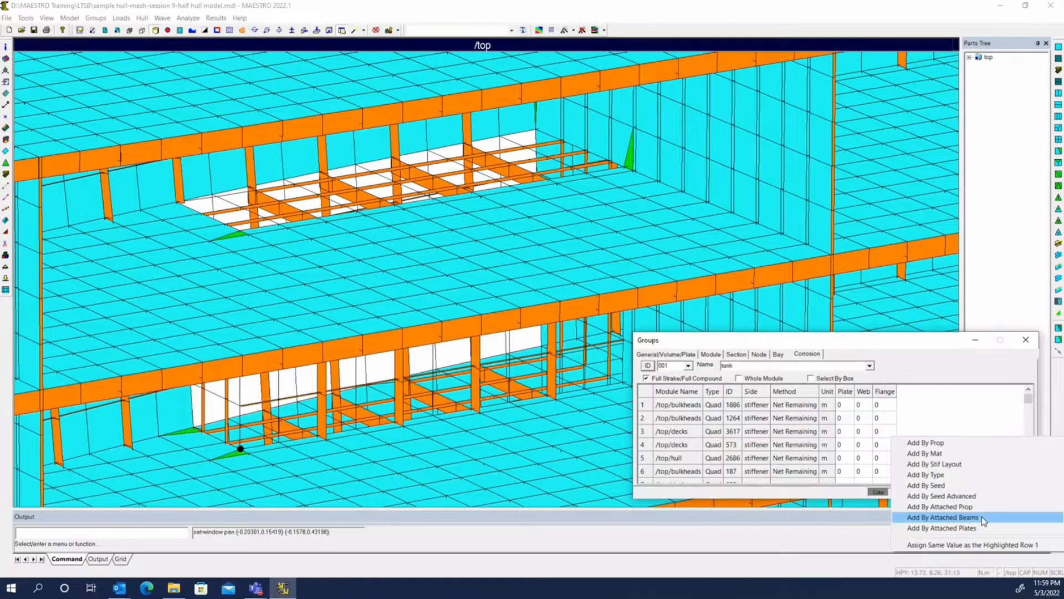
left_click(983, 519)
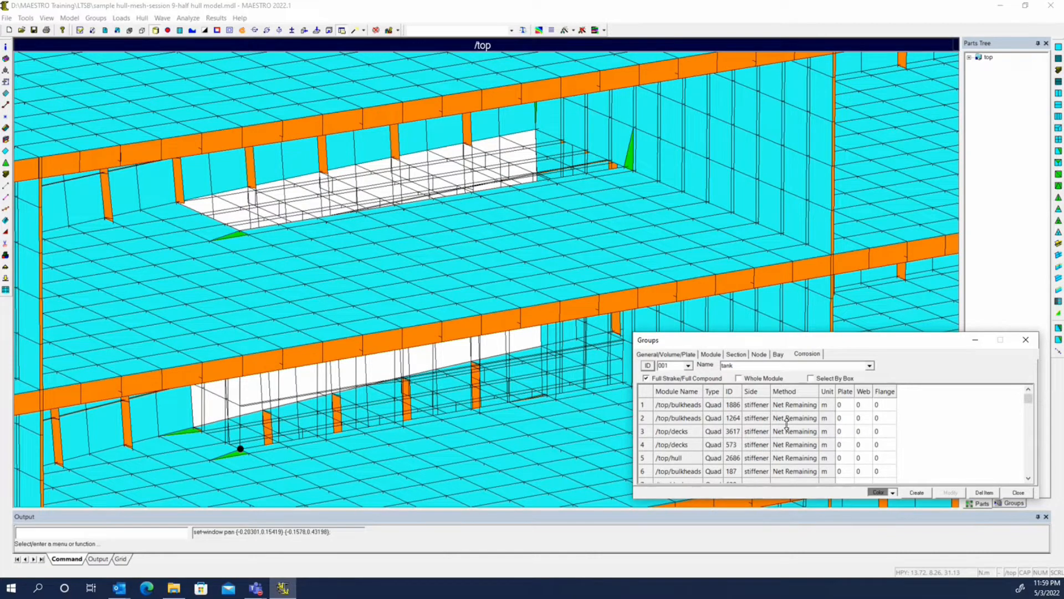
left_click(918, 492)
left_click(1019, 492)
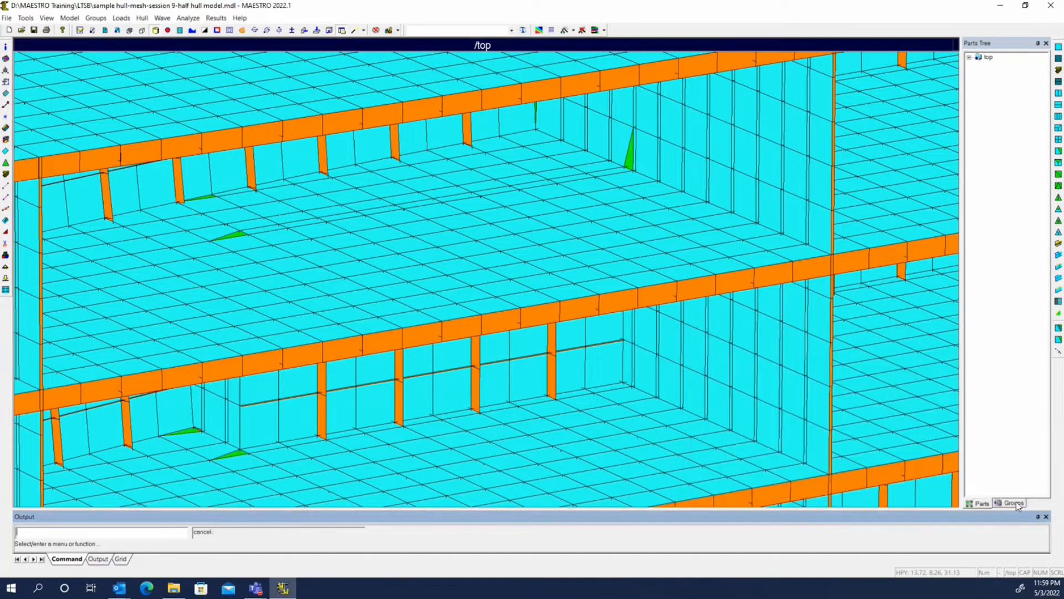
Step: Set the tank corrosion group as the view part to inspect its elements on their own
left_click(969, 57)
left_click(979, 65)
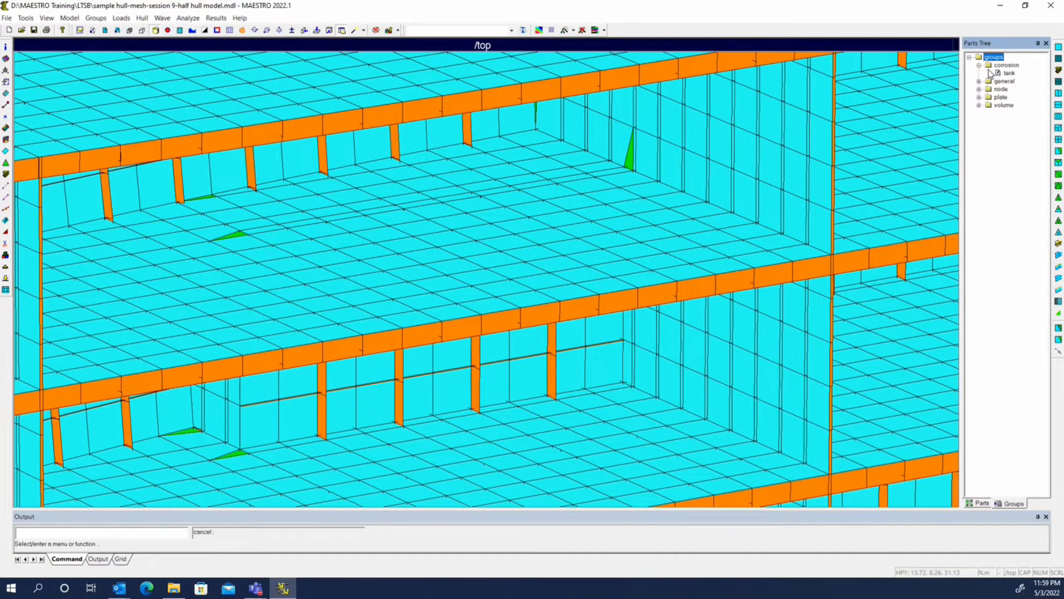
right_click(997, 74)
left_click(1009, 82)
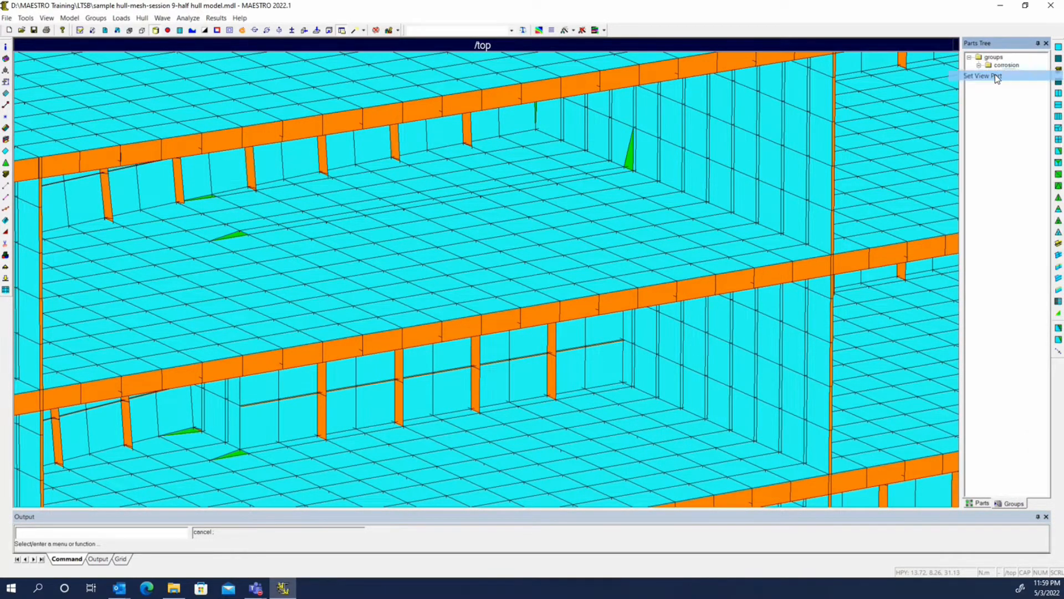
Step: Start a Deletion, pick four seed quads on different faces of the tank, and expand the list with Add By Seed
left_click(7, 244)
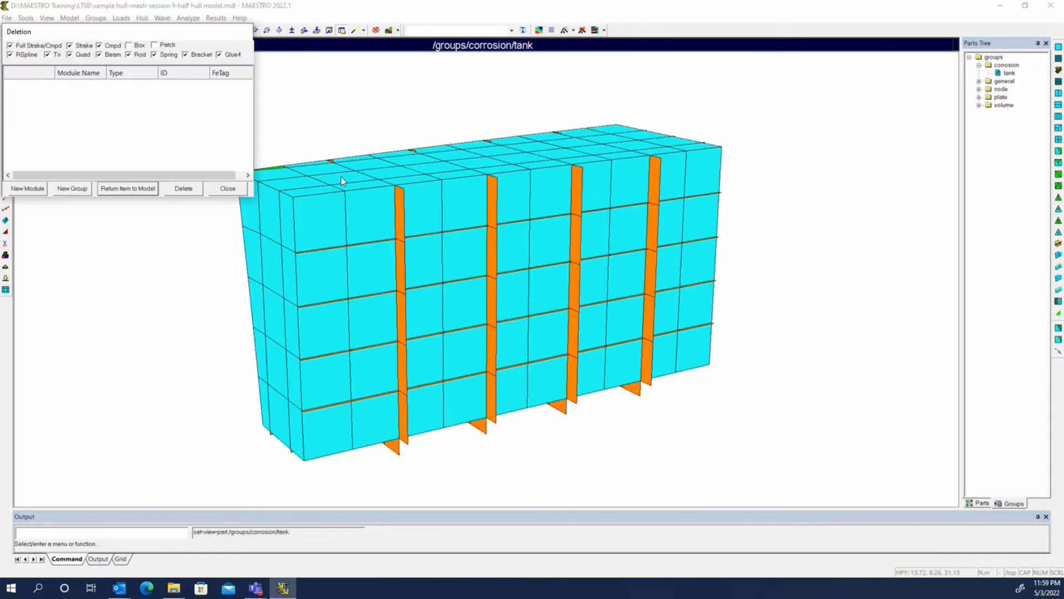
left_click(300, 428)
left_click(321, 443)
left_click(314, 452)
middle_click_drag(307, 400, 532, 360)
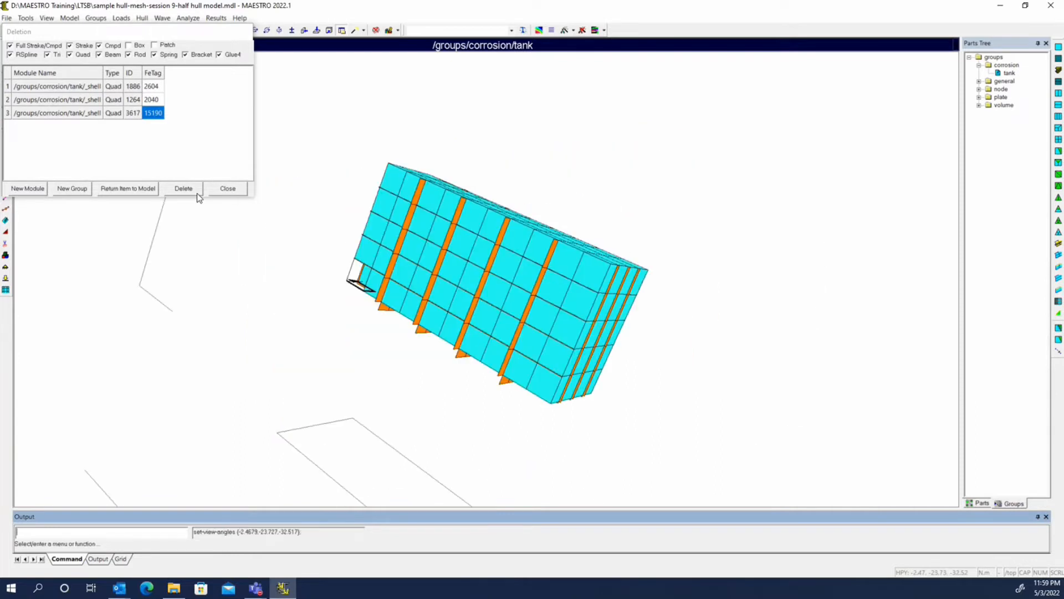
left_click(598, 334)
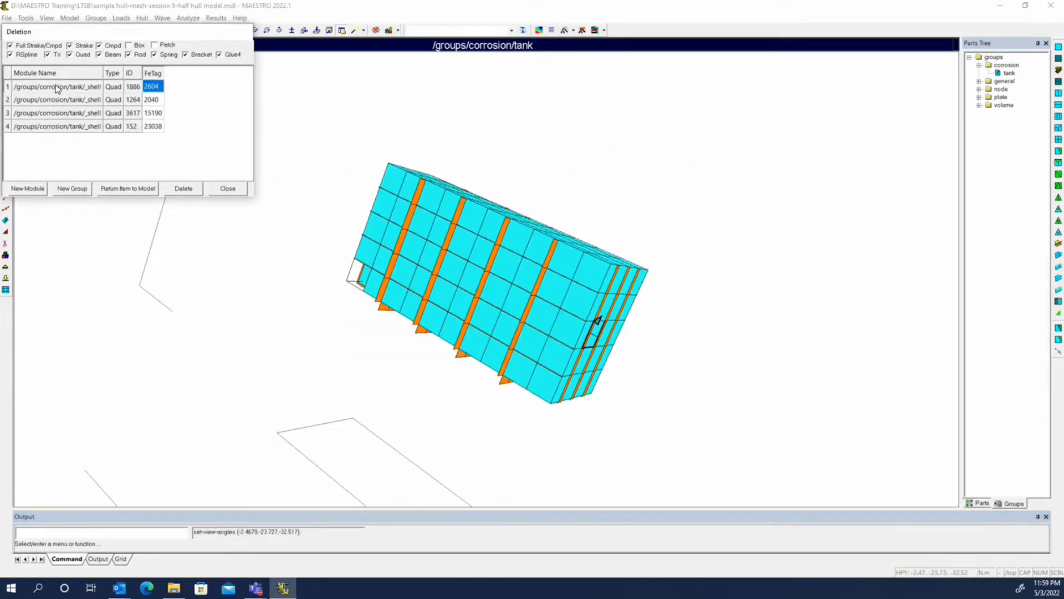
right_click(59, 123)
left_click(97, 155)
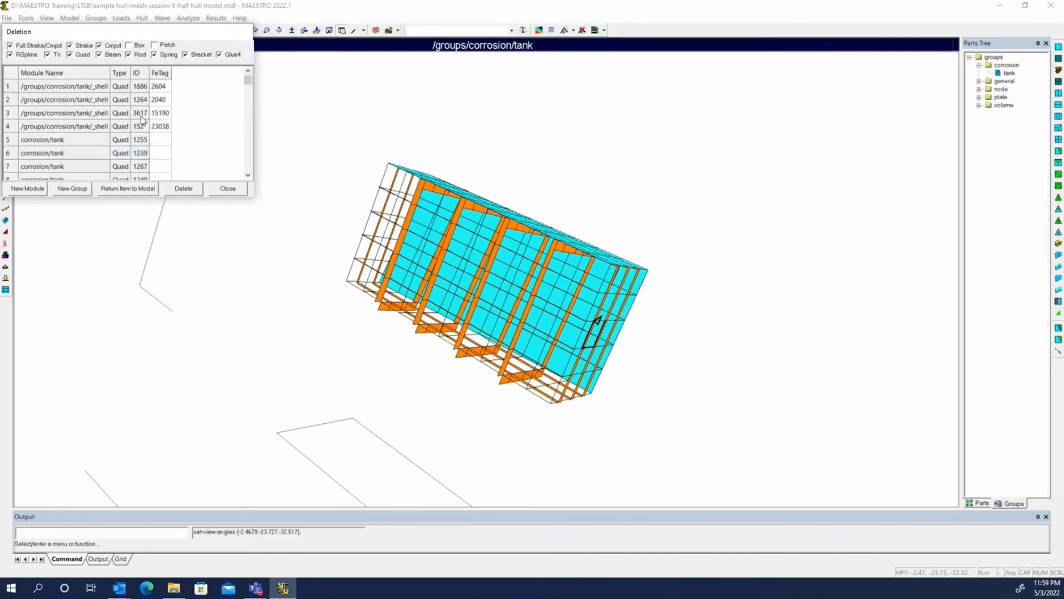
Step: Add the beams attached to the listed tank plates to the deletion list with Add By Attached Beams
right_click(173, 129)
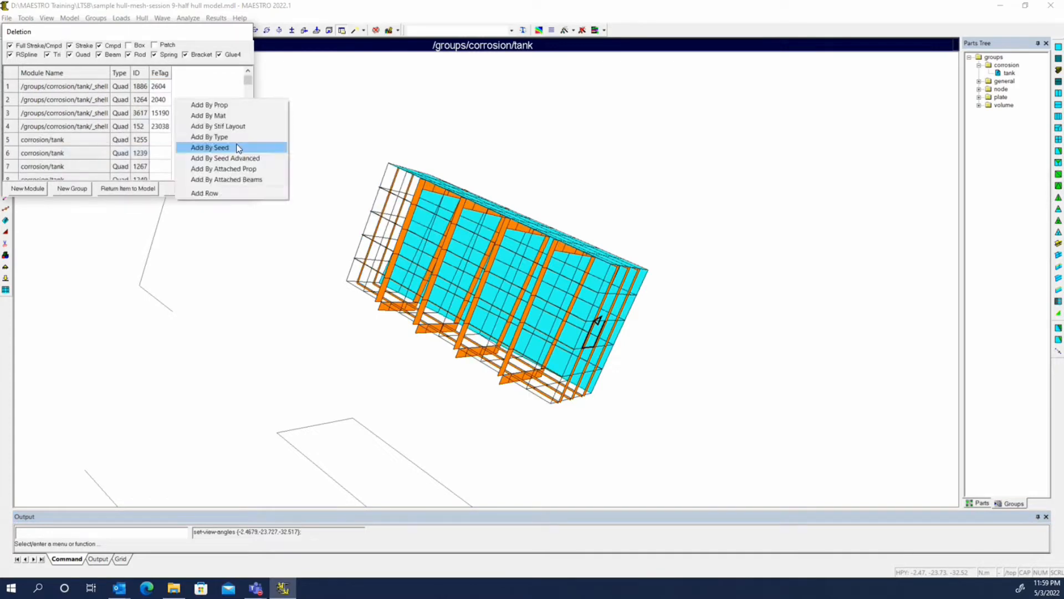
left_click(234, 180)
middle_click_drag(272, 308, 503, 321)
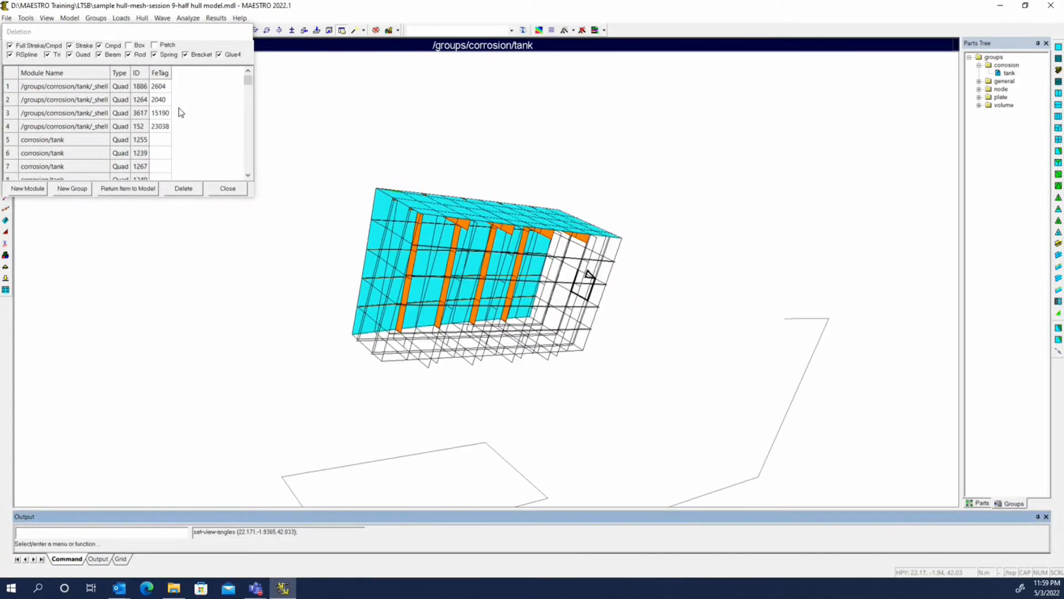
Step: Sort the deletion list by element type, select its quads and tris, and return them to the model
left_click(119, 73)
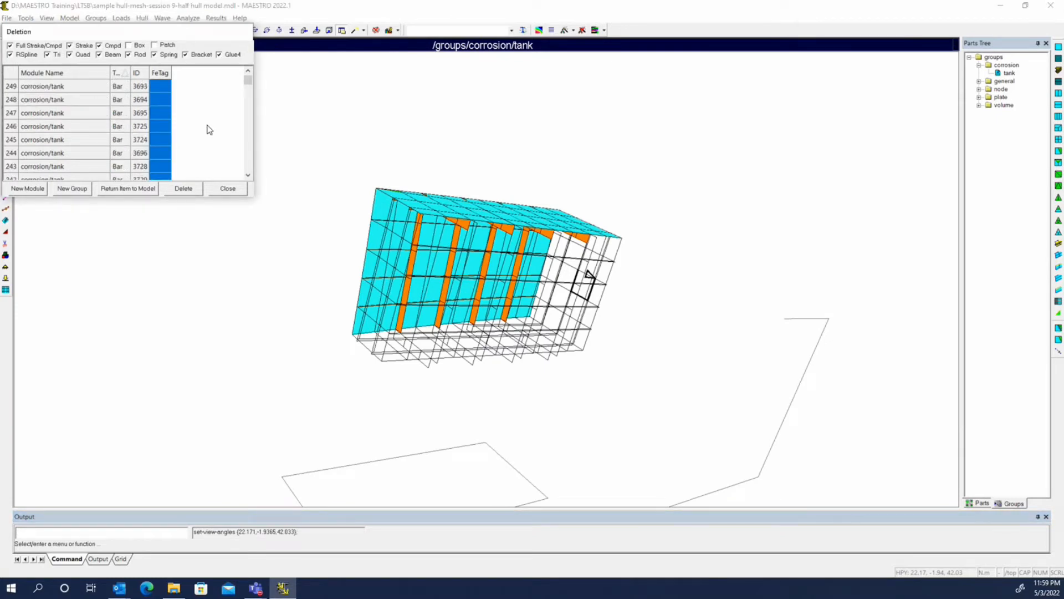
left_click_drag(248, 80, 248, 124)
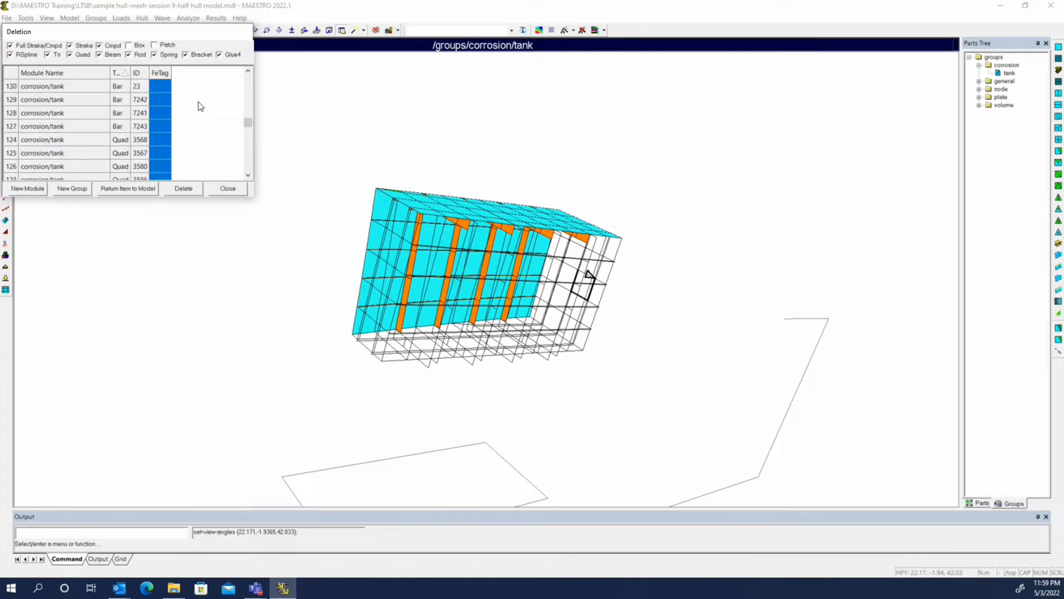
scroll(203, 152, "down", 9)
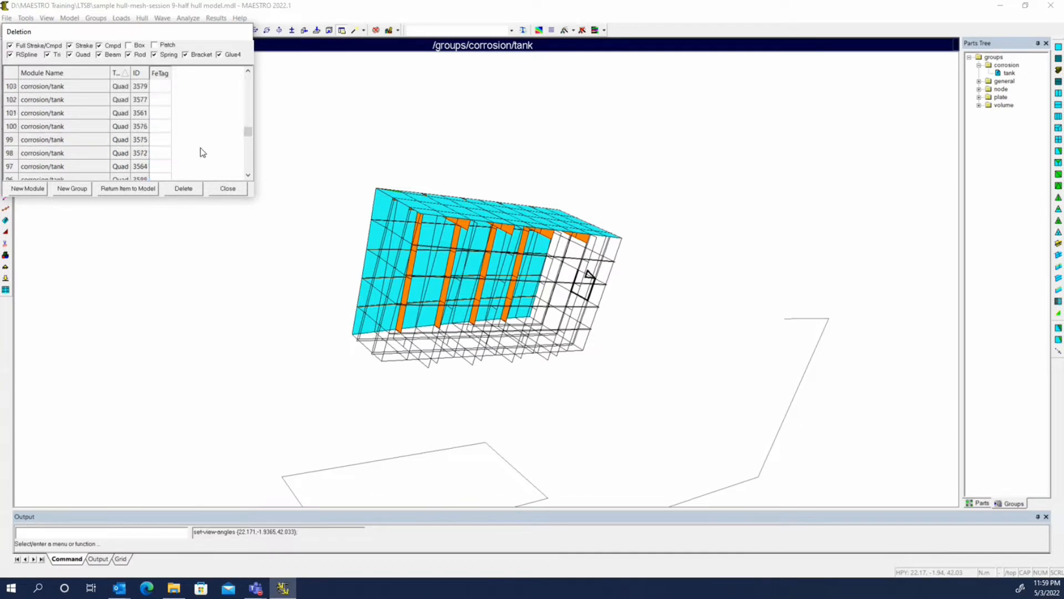
scroll(203, 150, "down", 20)
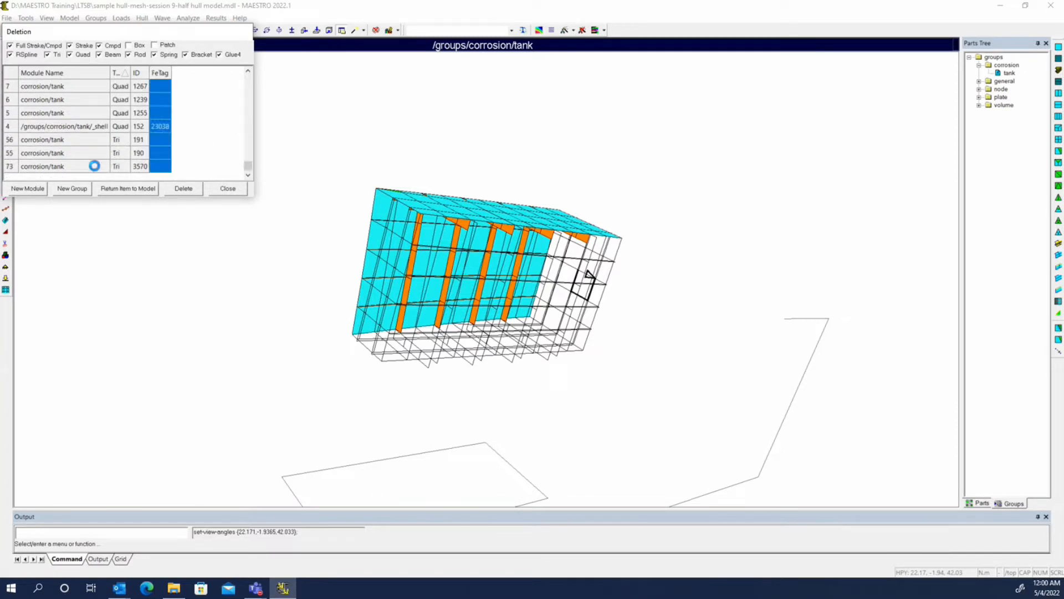
left_click(128, 188)
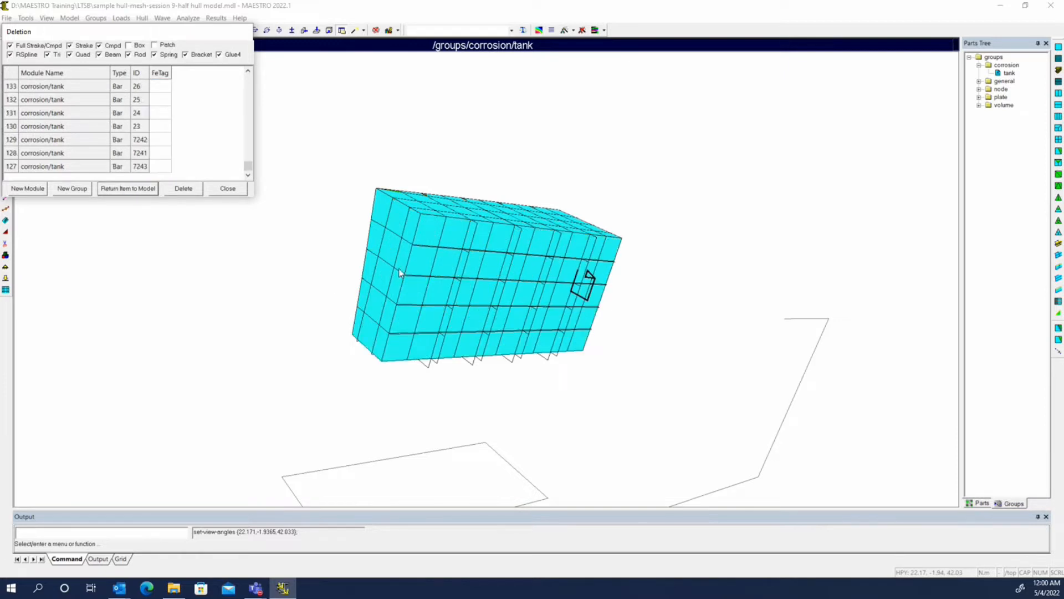
Step: Delete the beams remaining in the deletion list and close Deletion
left_click(183, 188)
left_click(152, 144)
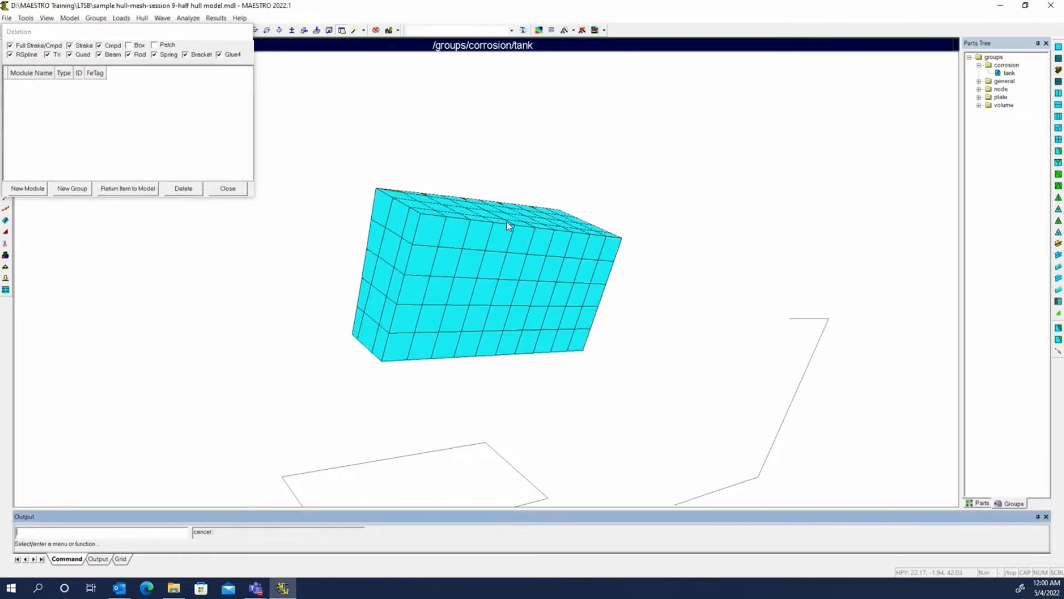
middle_click_drag(425, 253, 318, 202)
left_click(241, 189)
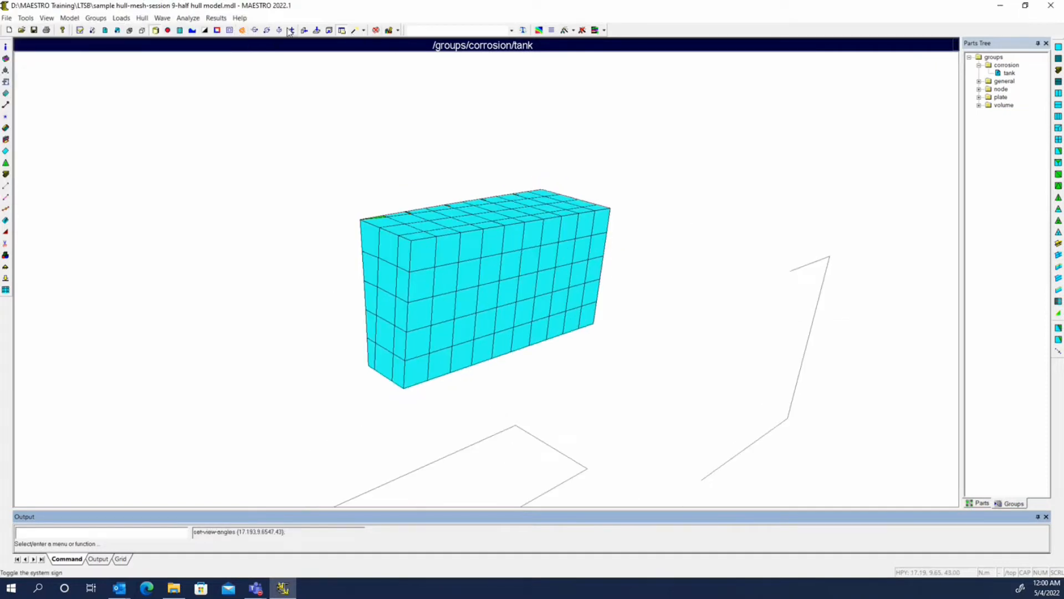
Step: Cut through the tank with a station cutting plane to examine its interior beams, and remove the cutting plane
left_click(304, 30)
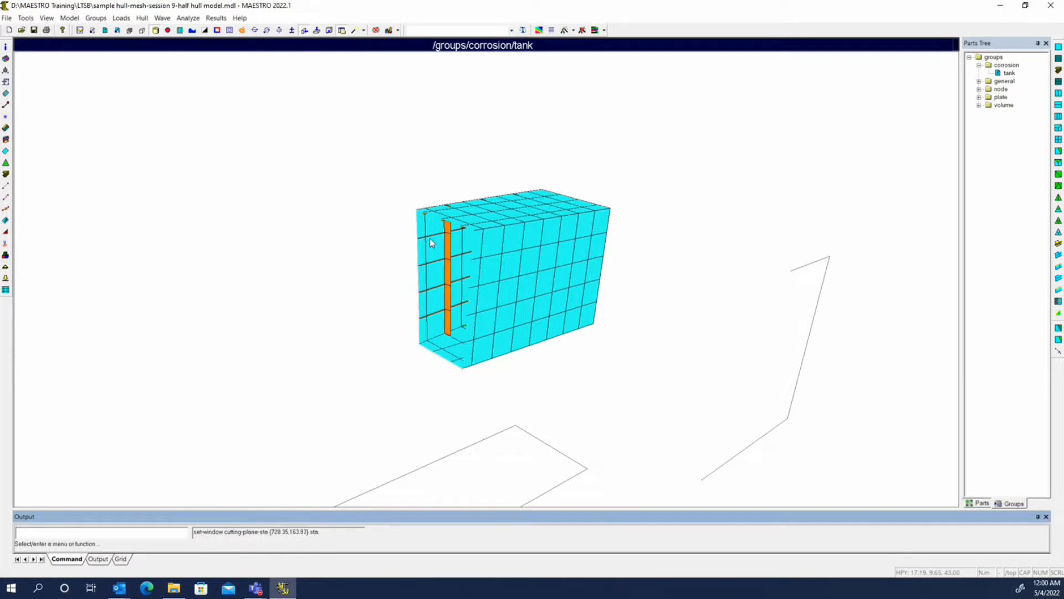
middle_click_drag(432, 243, 499, 273)
right_click(411, 121)
mouse_move(476, 181)
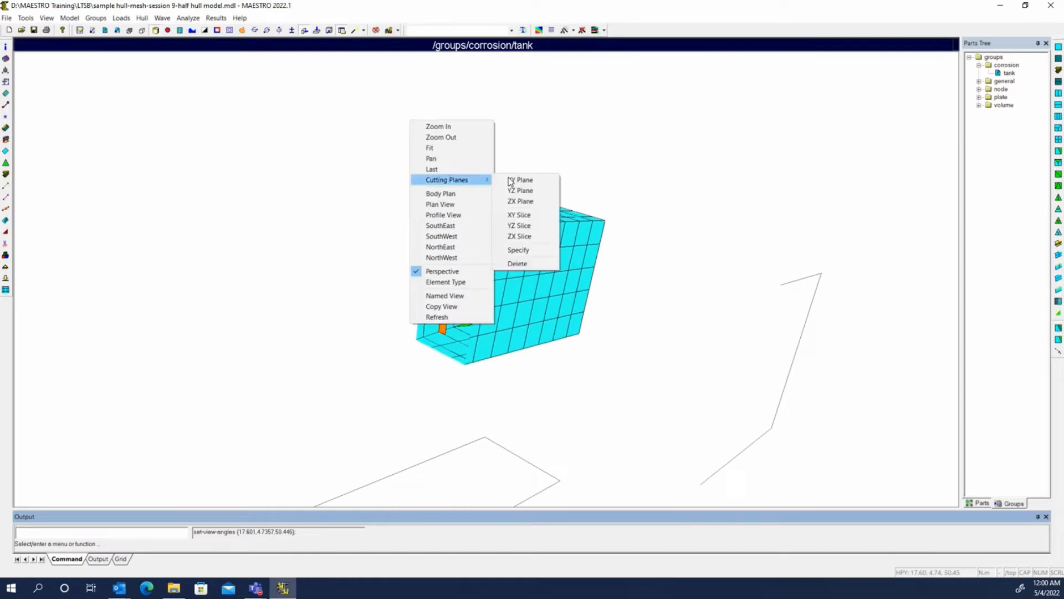
left_click(518, 263)
Step: Set the top part as the view part to display the whole half hull
left_click(978, 503)
right_click(988, 58)
left_click(981, 74)
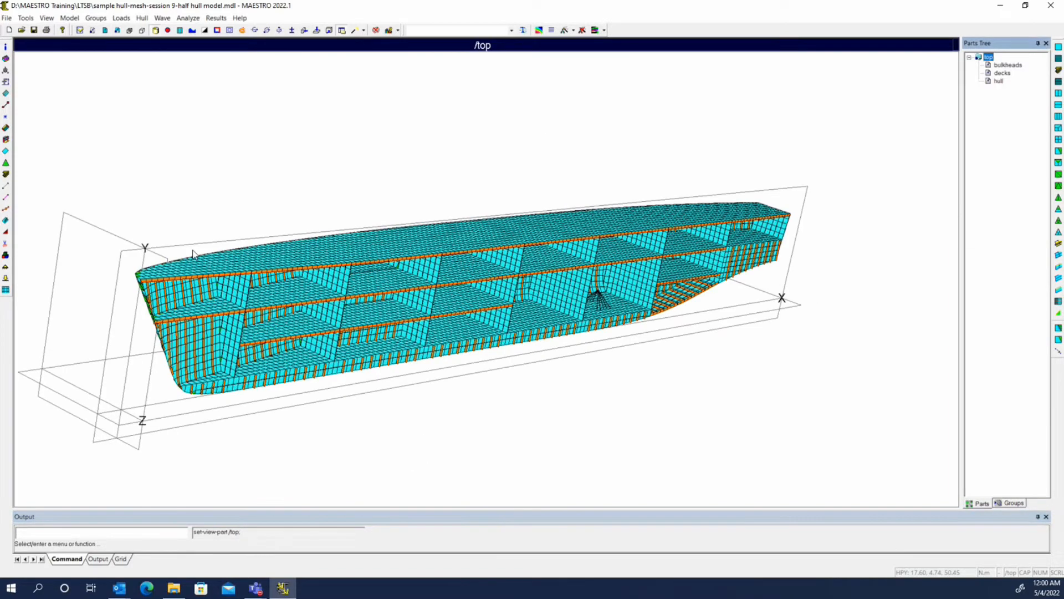
Step: Open the existing tank corrosion group for editing in Groups and enlarge the dialog to show more element rows
left_click(5, 255)
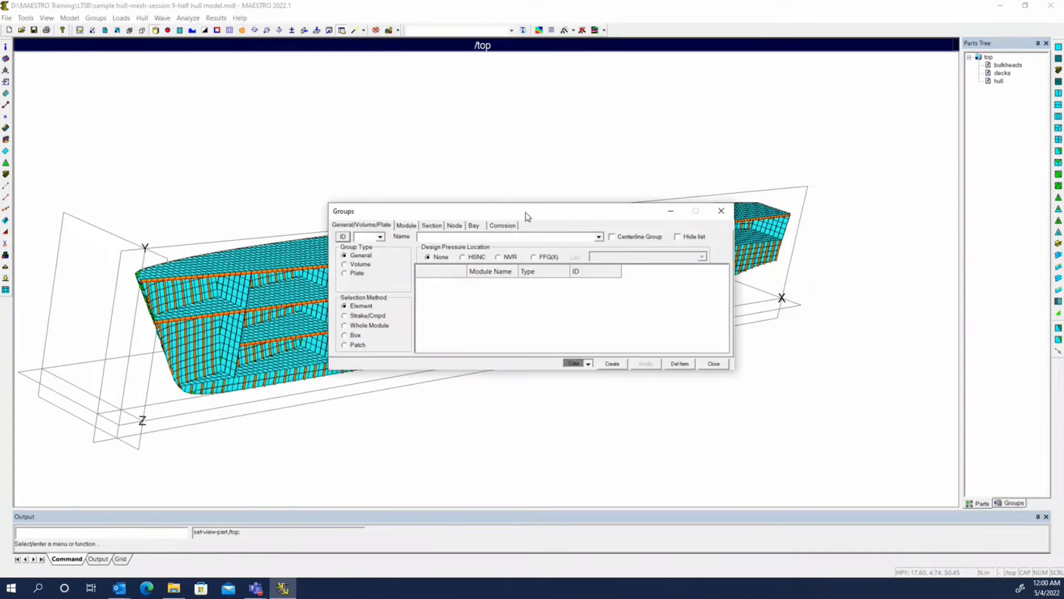
left_click(509, 225)
left_click(565, 237)
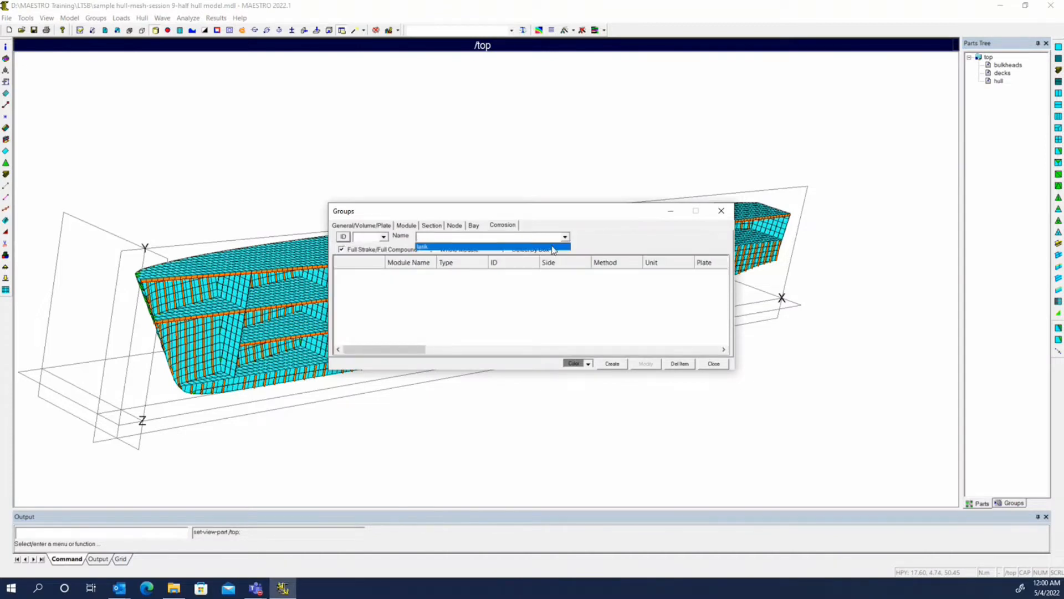
left_click(493, 249)
left_click_drag(540, 212, 557, 261)
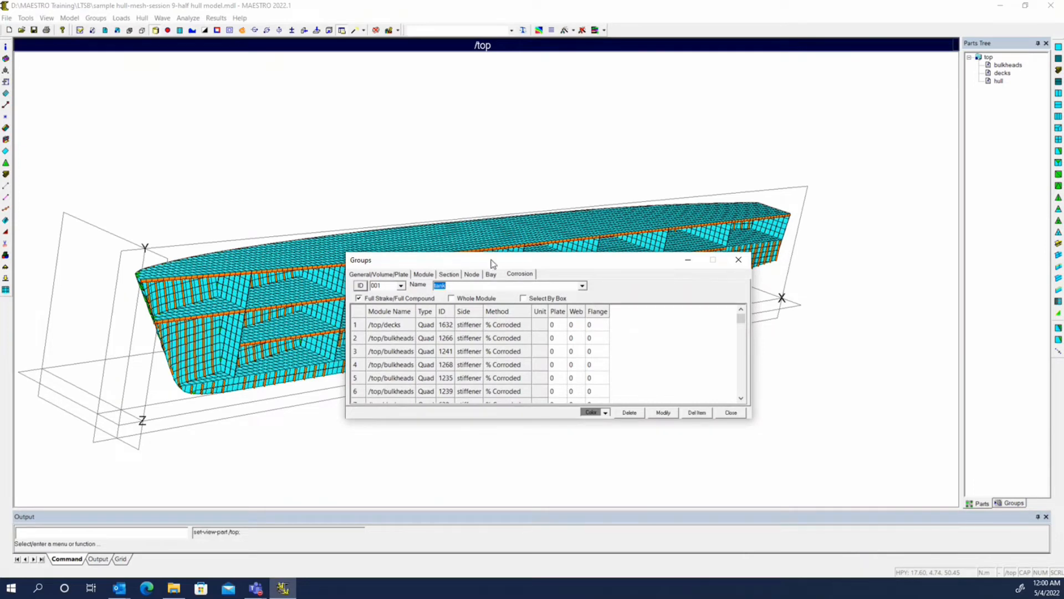
left_click_drag(493, 260, 463, 216)
left_click_drag(721, 375, 832, 471)
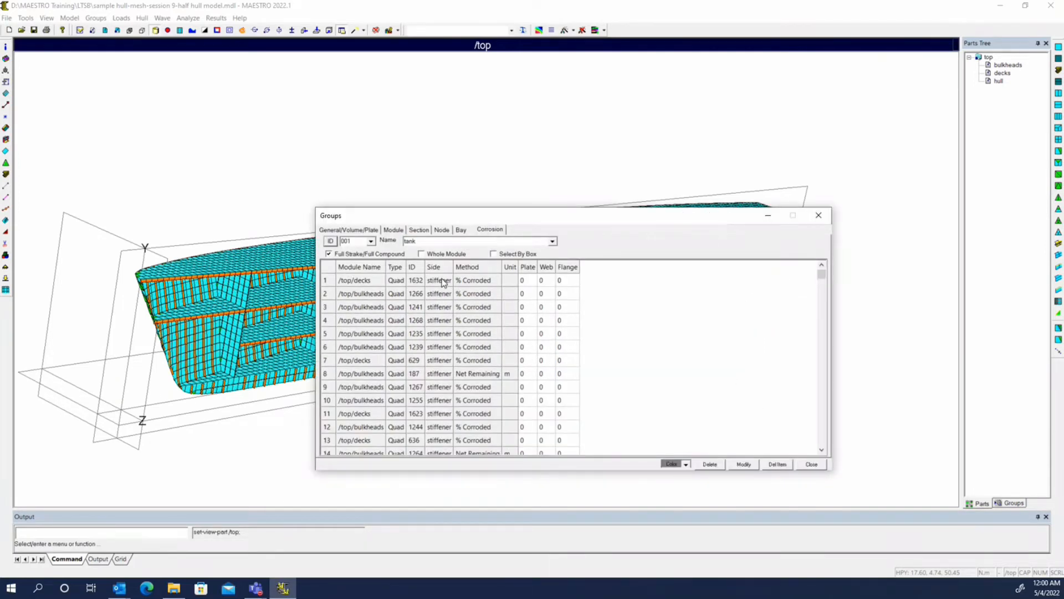
Step: Switch the first deck quad's corrosion side to plate and back to stiffener, and set its plate value to 50
left_click(444, 281)
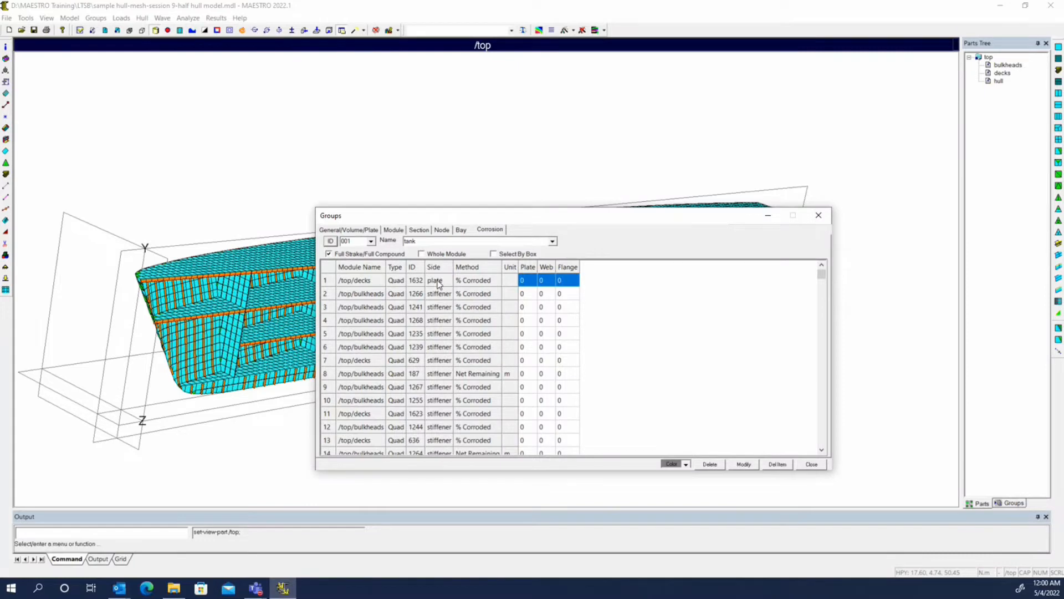
left_click(444, 283)
left_click(526, 282)
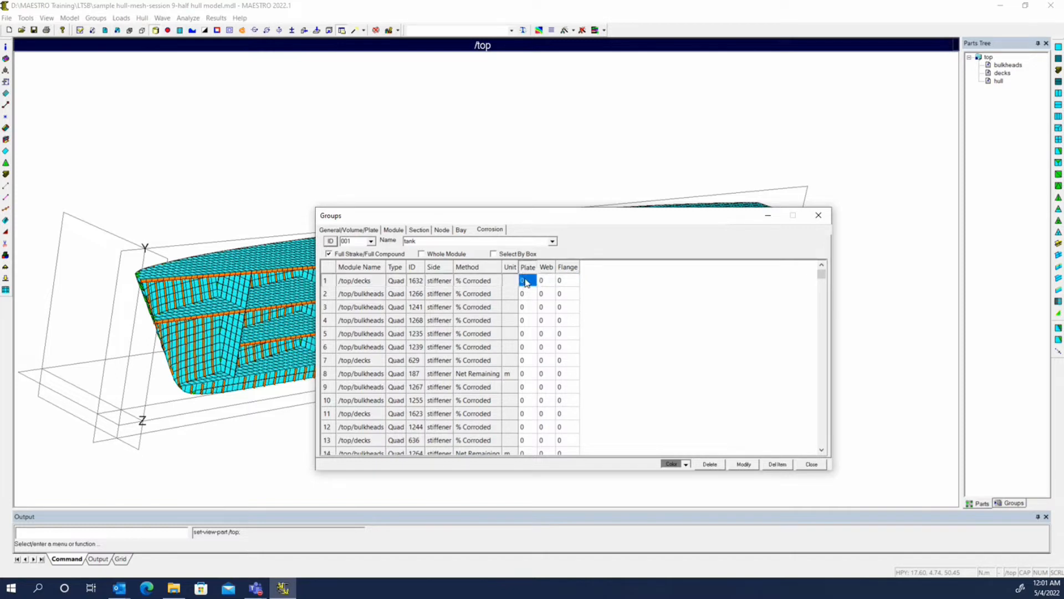
type("50")
key("Return")
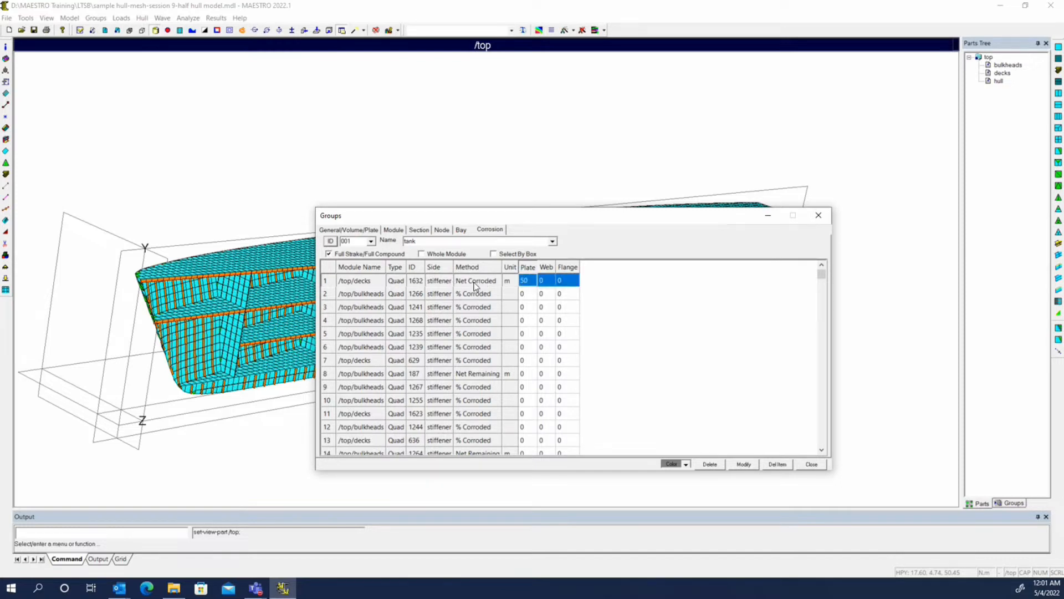
Step: Set the first deck quad's corrosion method to Net Remaining, with plate .005 m, web .003 m and flange .003 m
left_click(485, 283)
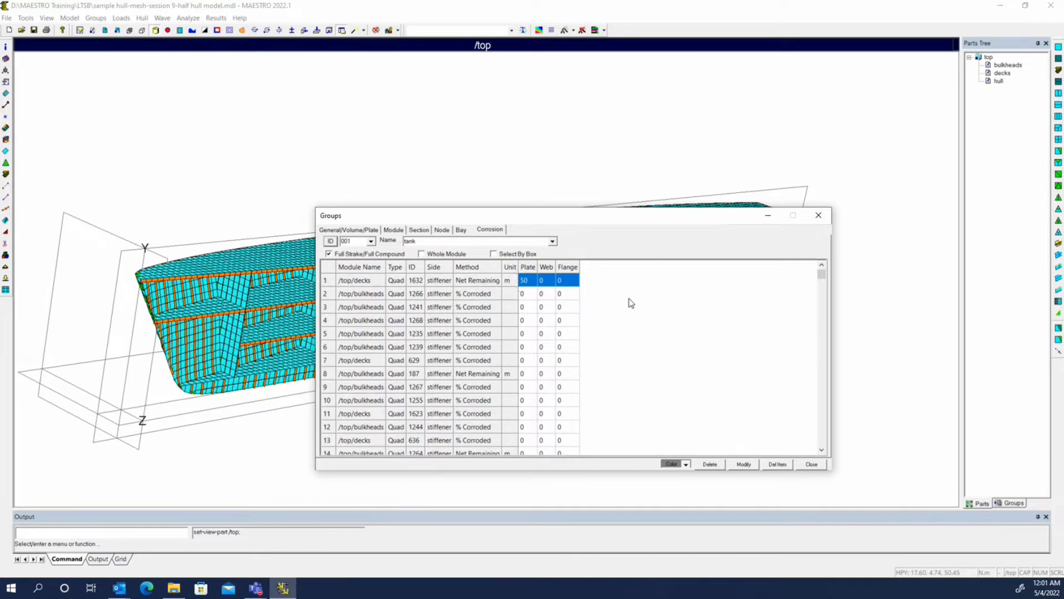
left_click(530, 283)
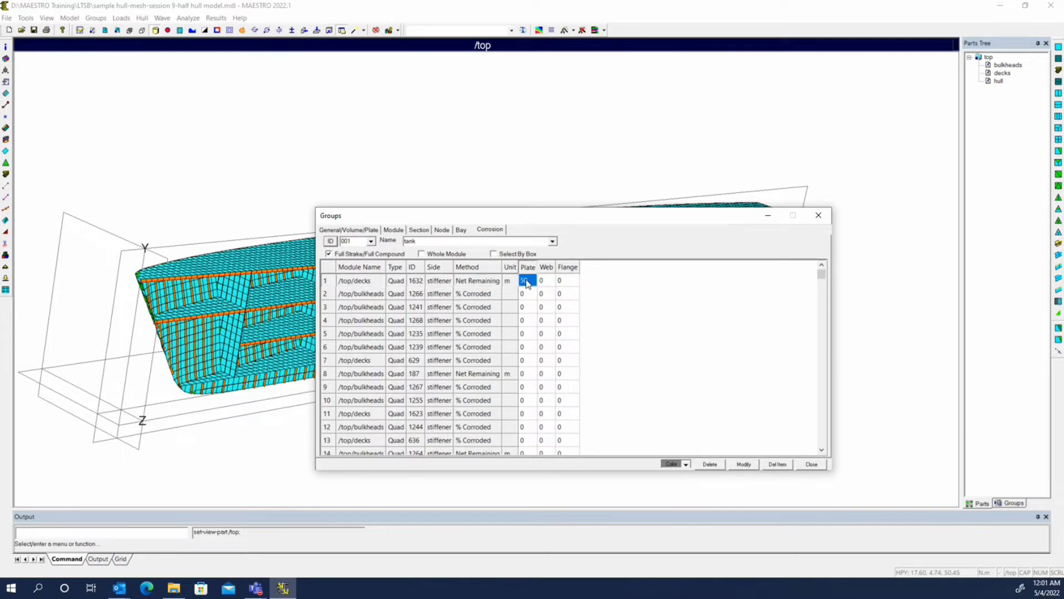
left_click(528, 283)
type(".005")
left_click(546, 282)
type(".003")
key("Tab")
type(".003")
key("Return")
mouse_move(822, 273)
left_mouse_down()
mouse_move(822, 437)
mouse_move(841, 266)
left_mouse_up()
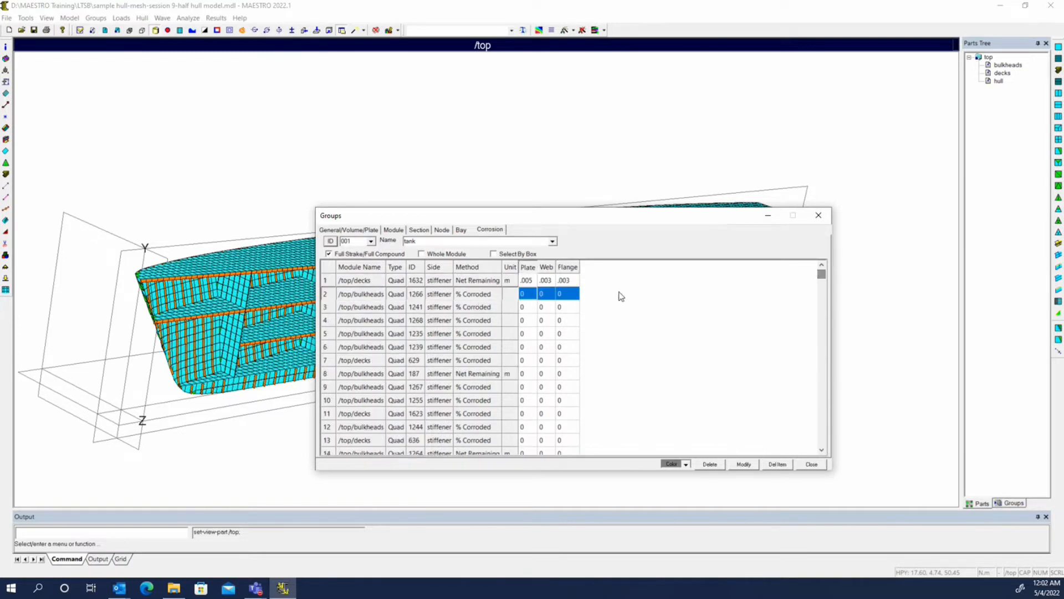
Step: Assign the first row's corrosion values to all elements of the tank group, apply the modification, and close Groups
left_click(573, 281)
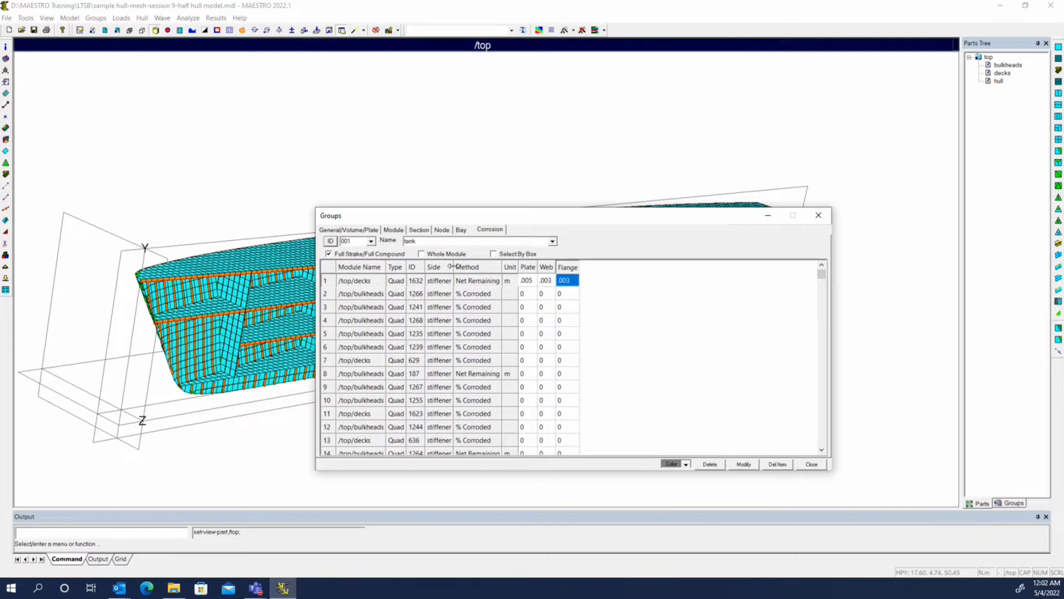
right_click(563, 282)
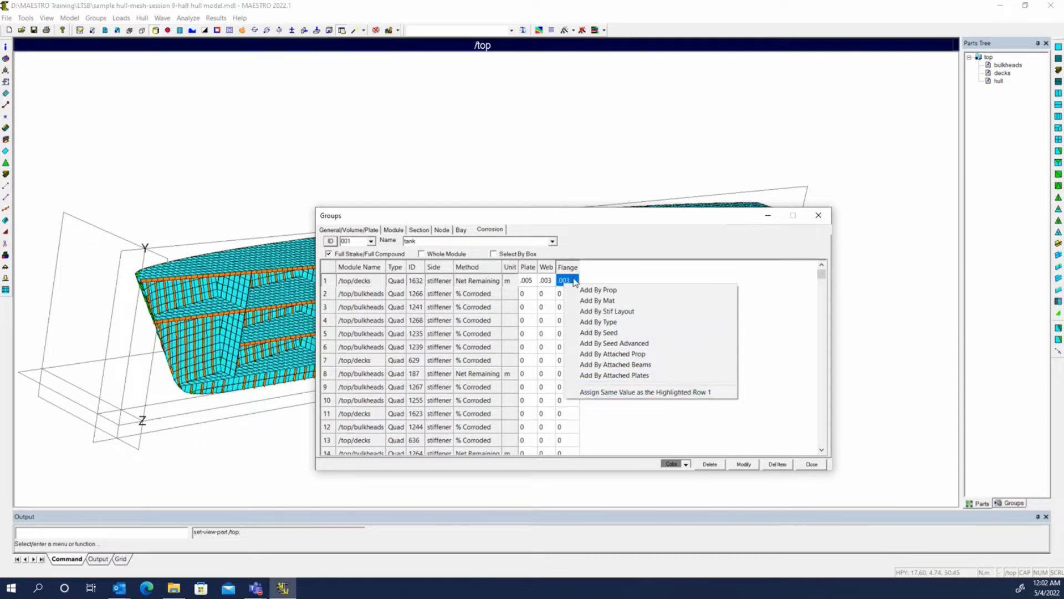
left_click(675, 393)
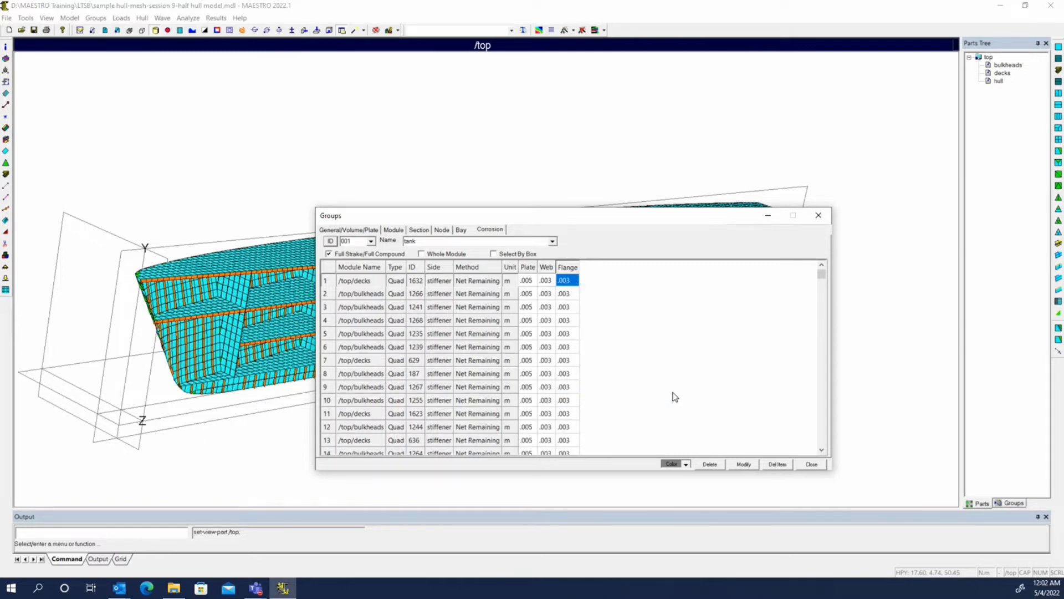
left_click_drag(822, 275, 797, 445)
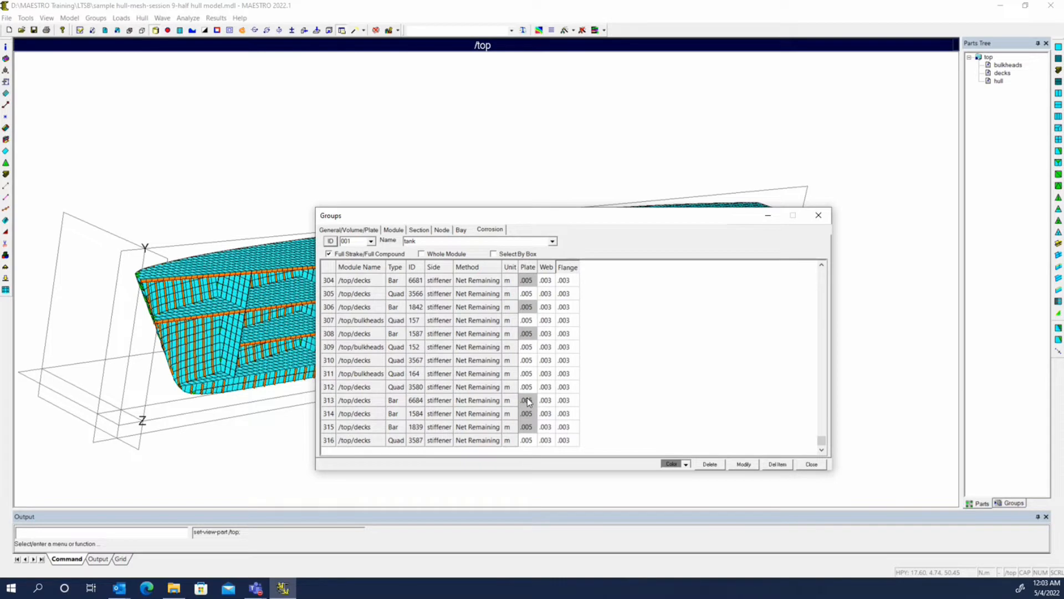
left_click(744, 463)
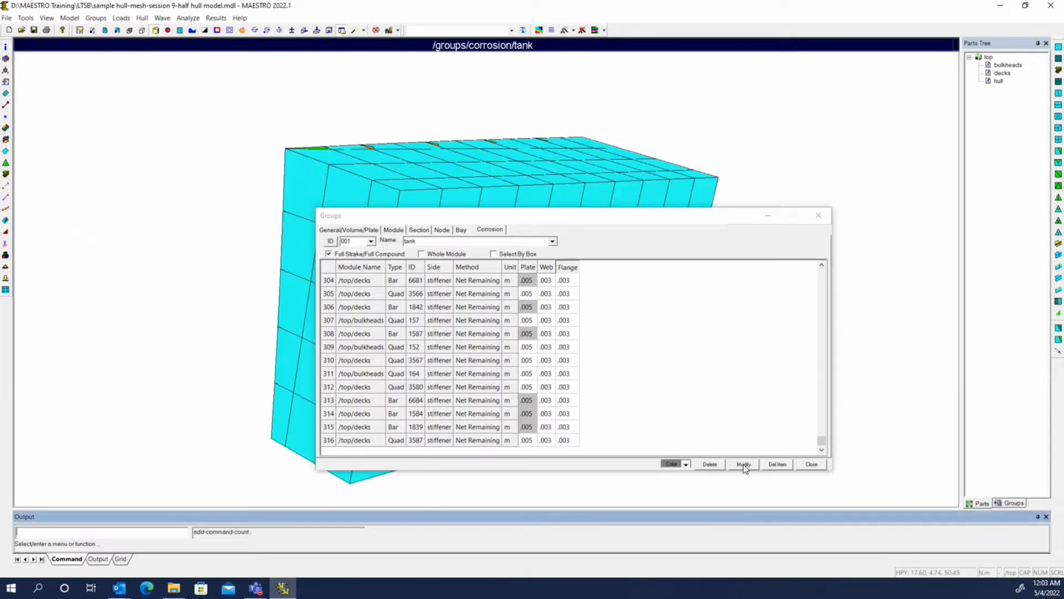
left_click(811, 465)
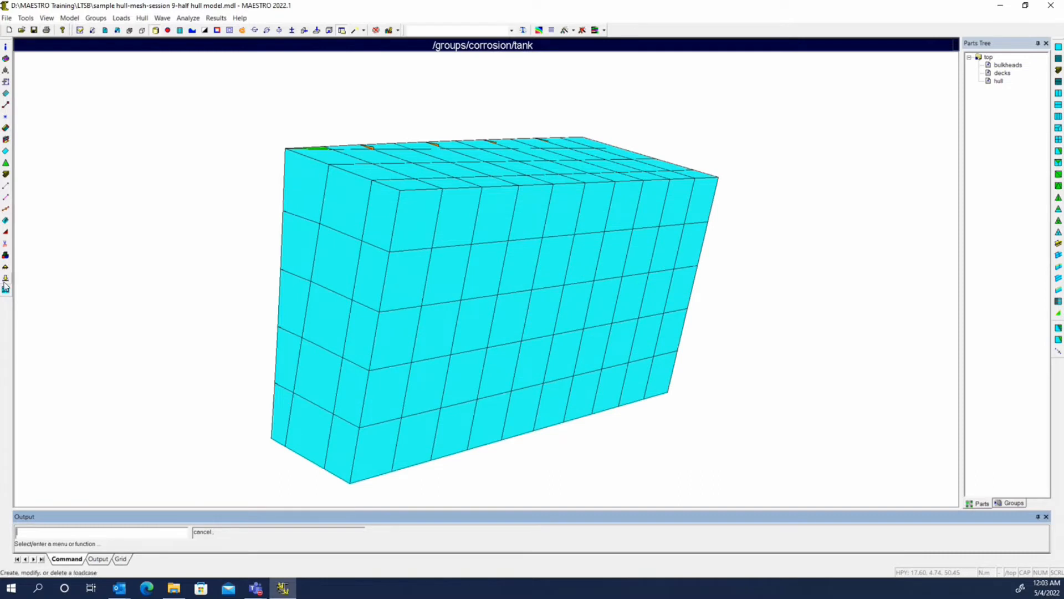
Step: Reopen the tank corrosion group in Groups and enlarge the dialog to show more element rows
left_click(5, 287)
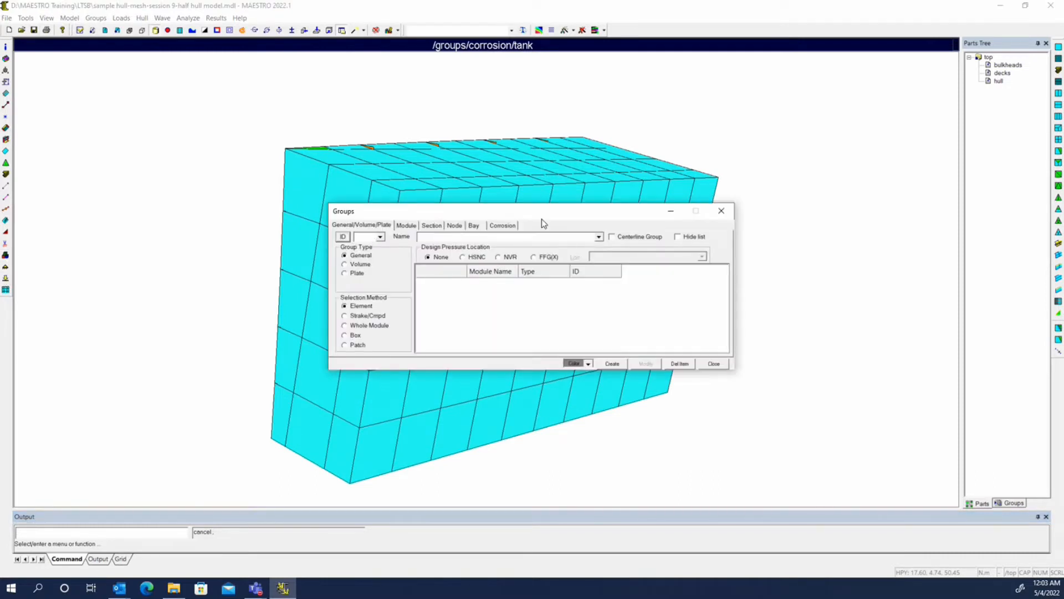
left_click(502, 225)
left_click_drag(724, 263, 725, 309)
left_click_drag(734, 373, 862, 510)
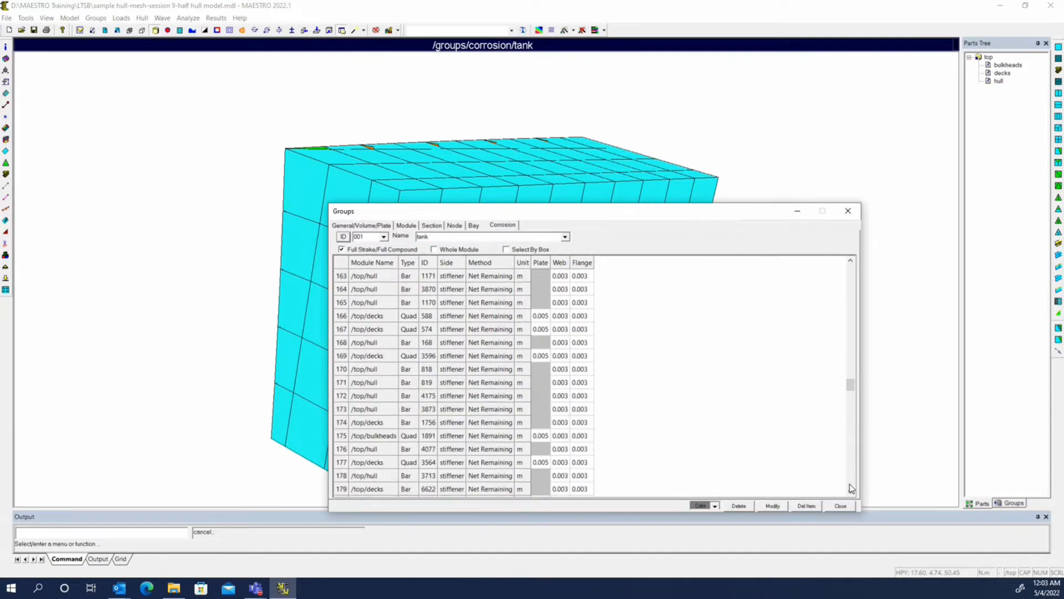
Step: Assign the corrosion values of deck quad 588 to all elements of the tank group
left_click(582, 316)
right_click(583, 320)
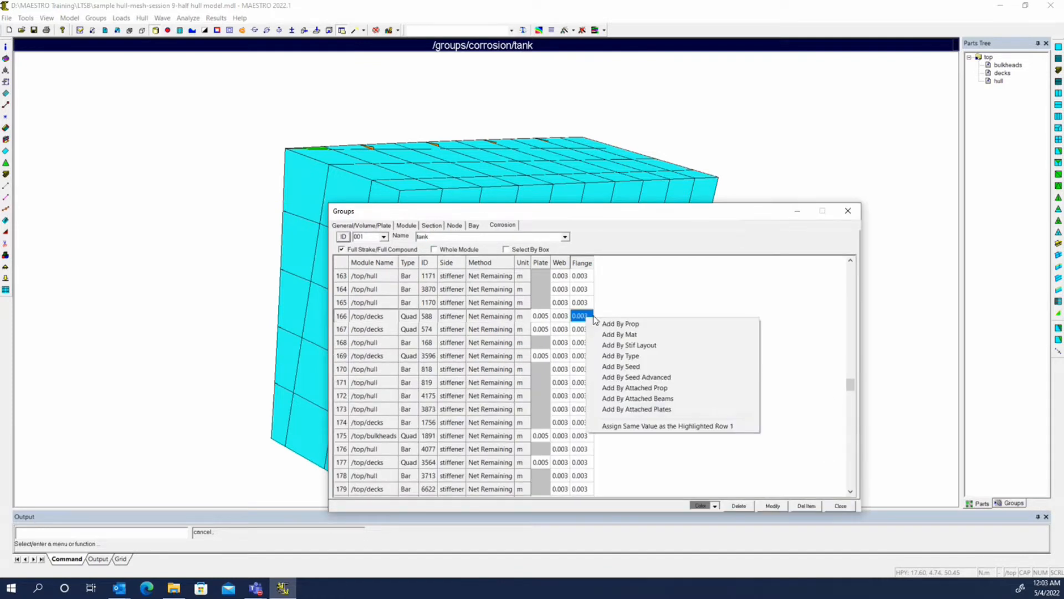
left_click(639, 424)
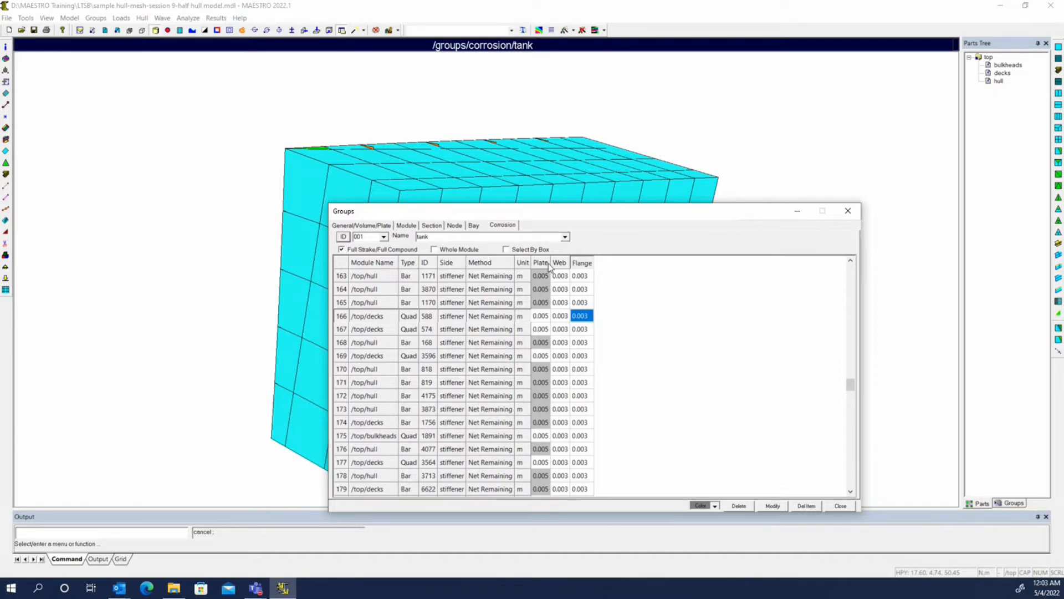
left_click_drag(850, 384, 849, 271)
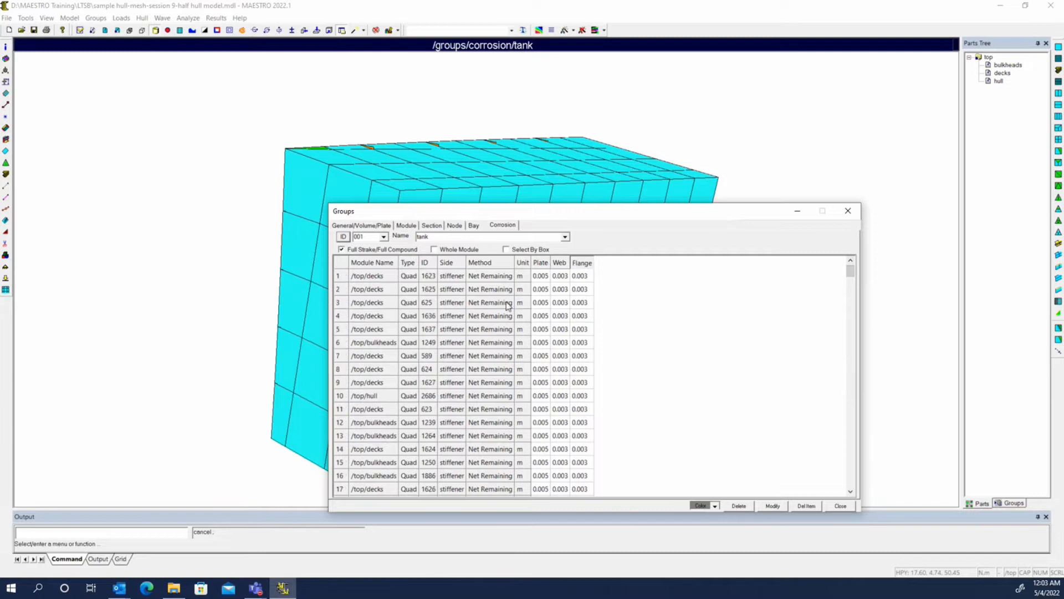
Step: Try the % Corroded method and the plate side on deck quad 1637, restoring Net Remaining and stiffener
left_click(495, 331)
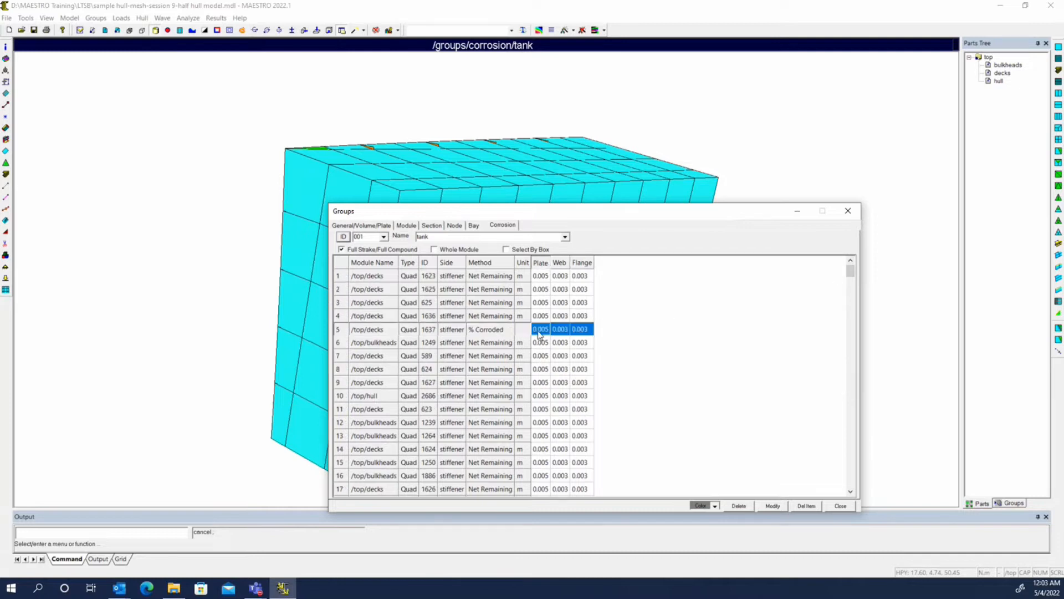
left_click(452, 330)
key("Up")
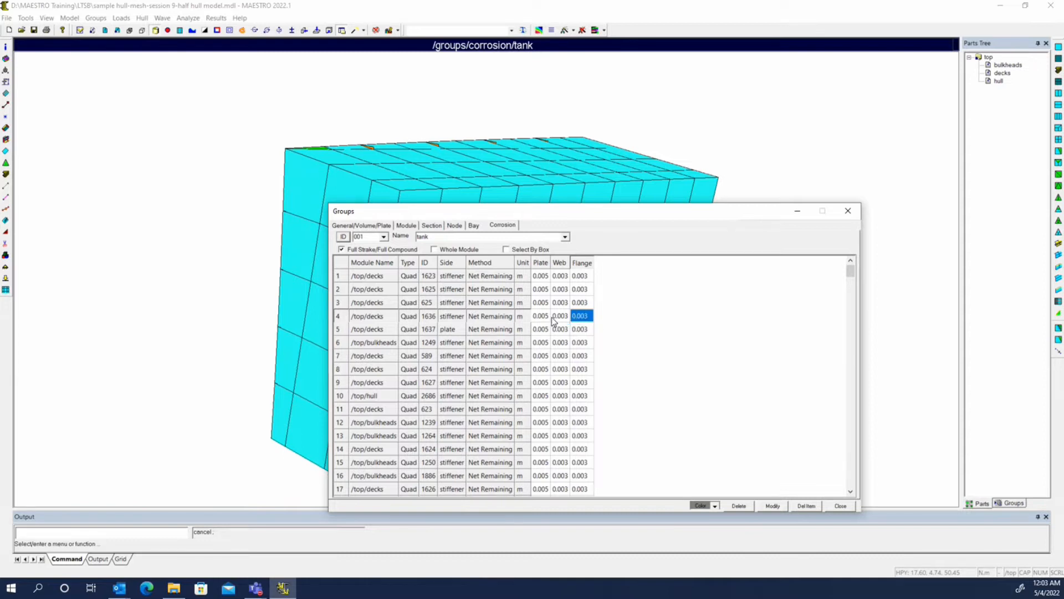
left_click(453, 331)
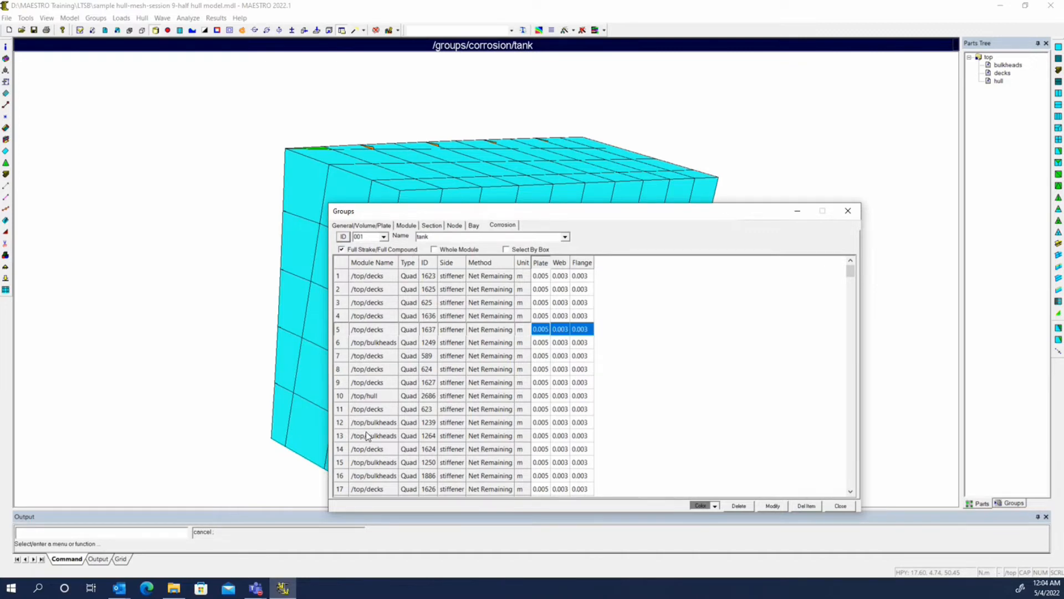
Step: Move the Groups dialog clear of the tank model and sort the element rows by ID
left_click_drag(435, 211, 501, 247)
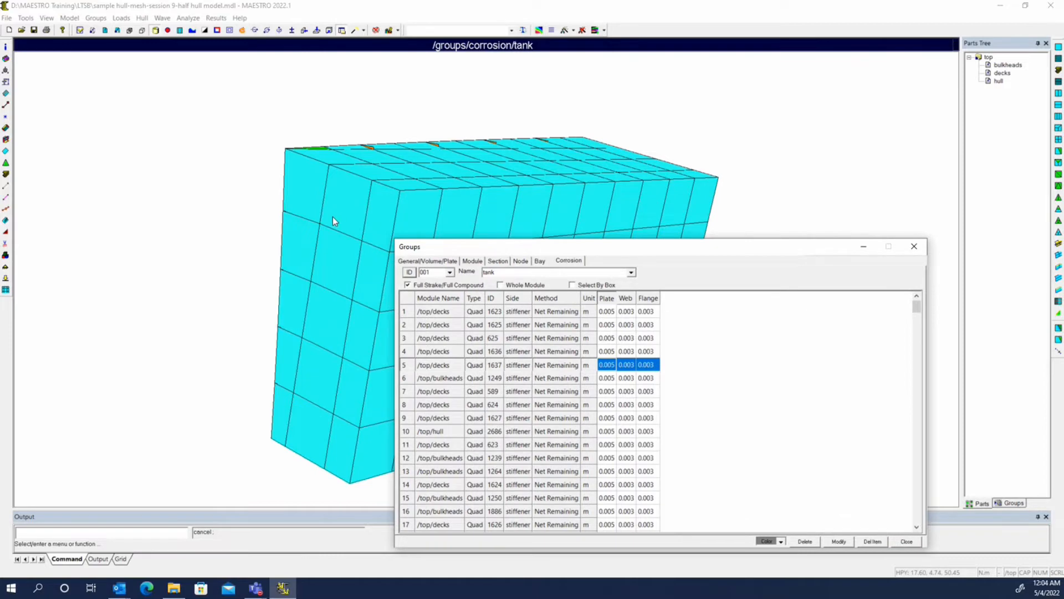
middle_click_drag(333, 217, 146, 205)
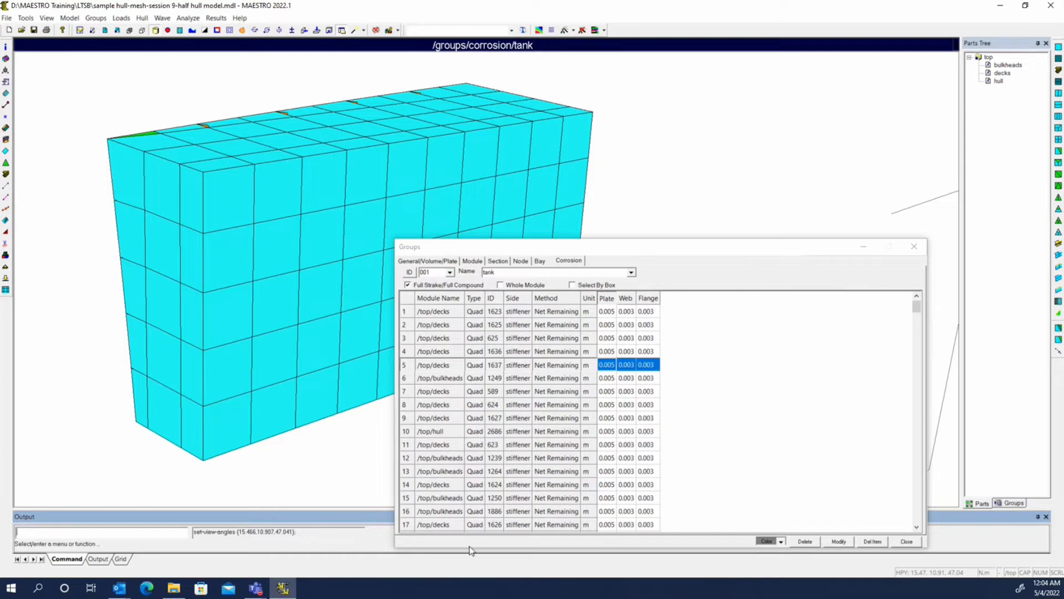
left_click(493, 298)
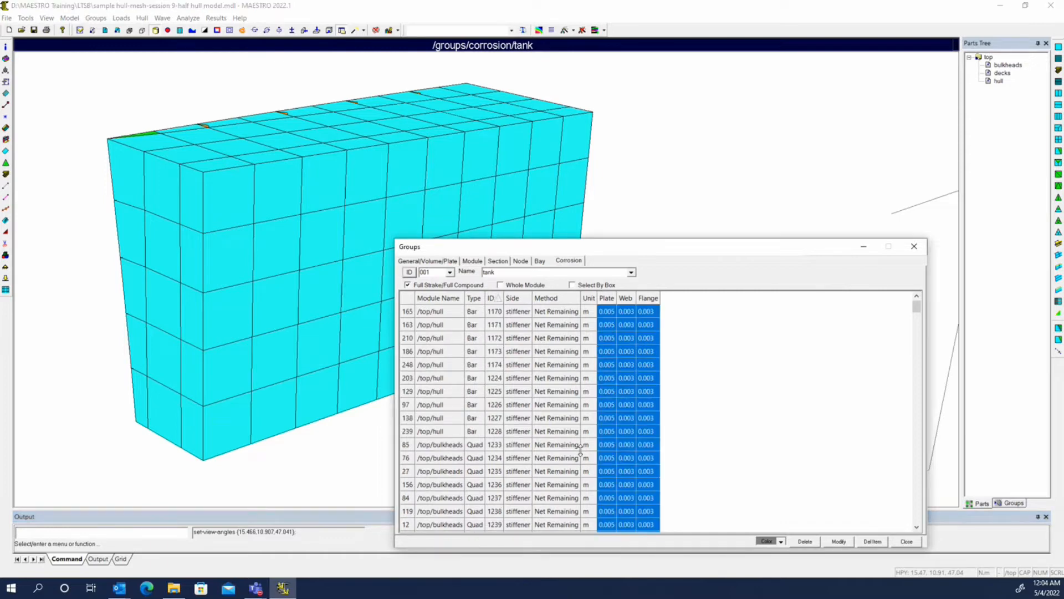
Step: Set the net remaining plate thickness of bulkhead quad 1233 to 0.003 m
left_click(608, 445)
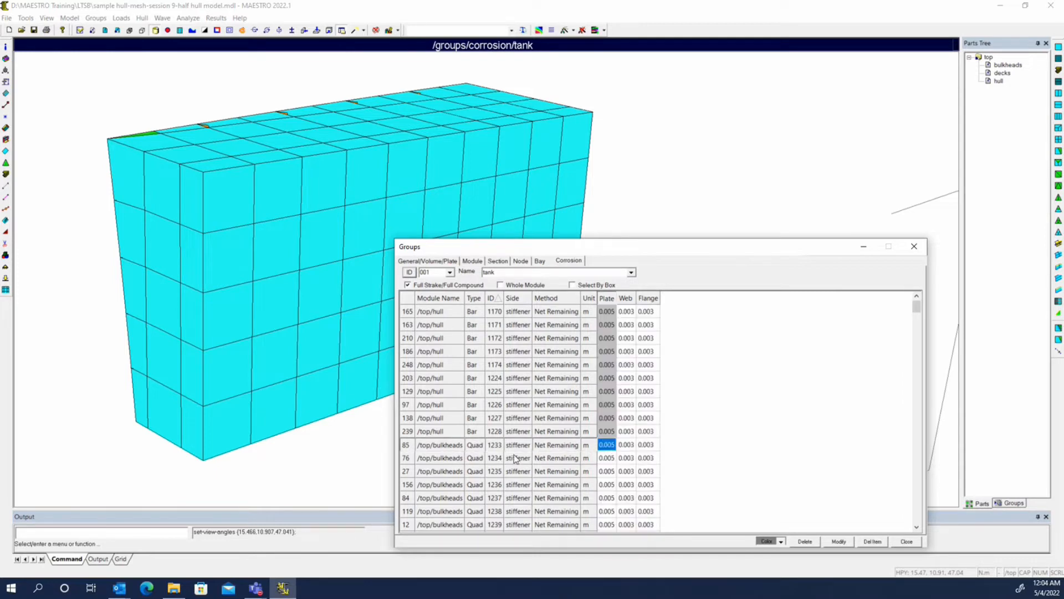
scroll(514, 458, "down", 3)
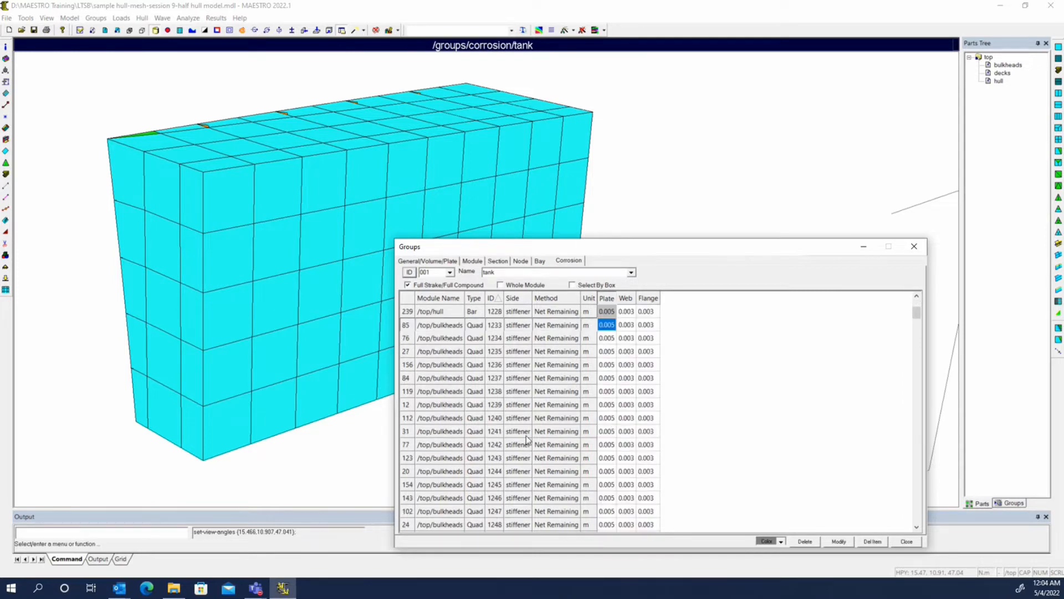
key("F2")
key("BackSpace")
left_click(610, 336)
Step: Assign the corrosion values of bulkhead quad 1233 to the bulkhead quads through ID 1244
left_click(610, 325)
left_click(604, 470, "shift")
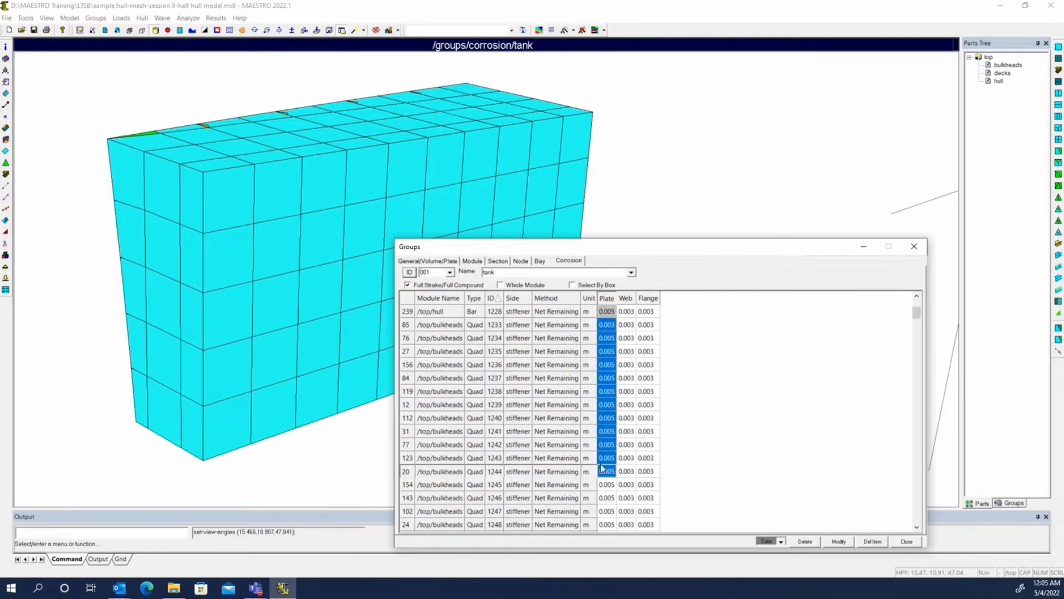
right_click(604, 338)
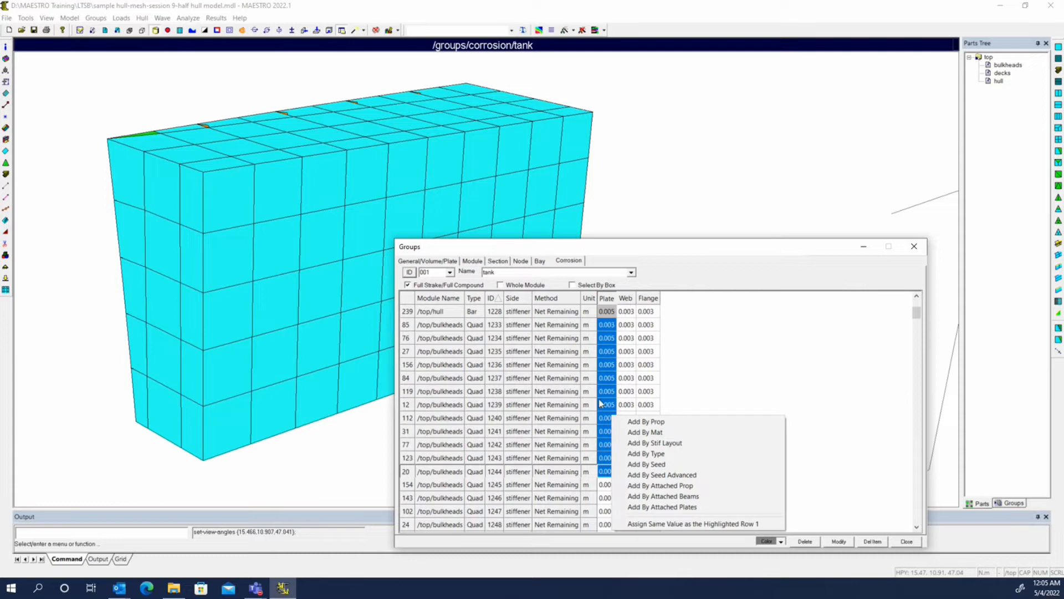
left_click(692, 523)
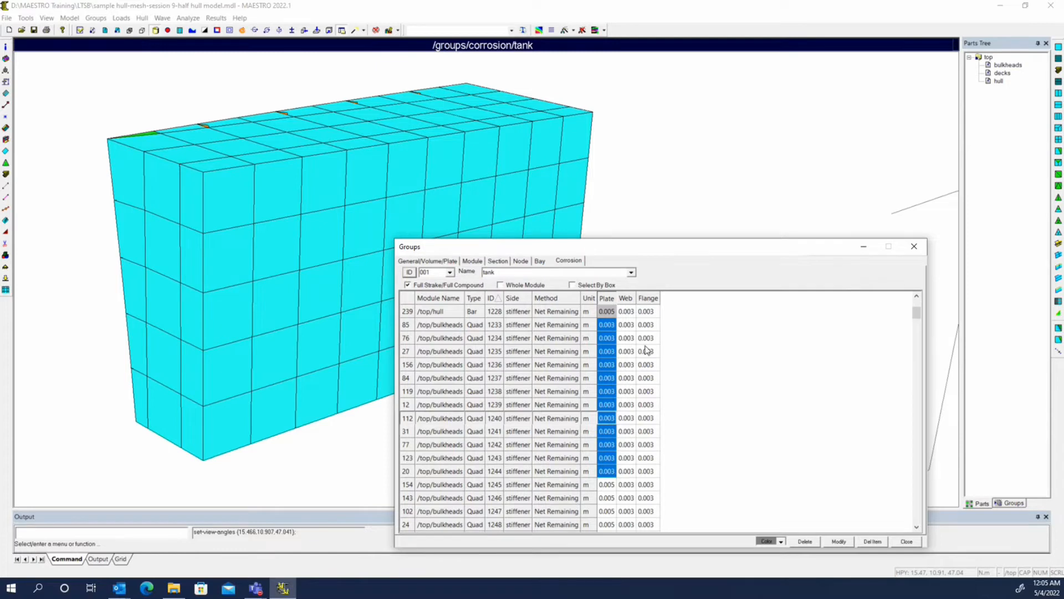
Step: Set bulkhead quad 1233's corrosion method to % Corroded, with plate, web and flange each at 50
left_click(546, 324)
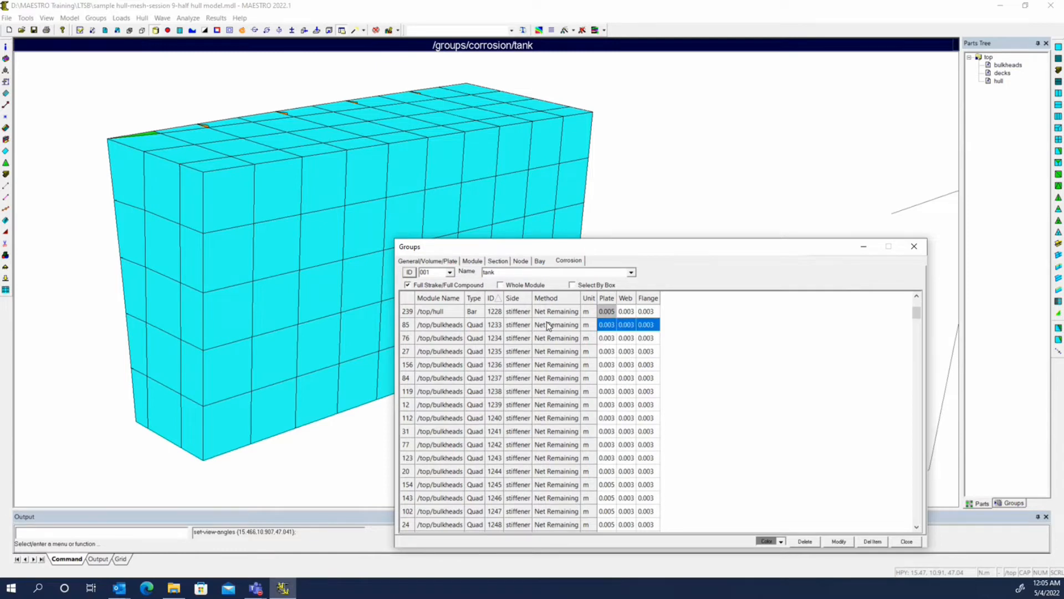
left_click(607, 324)
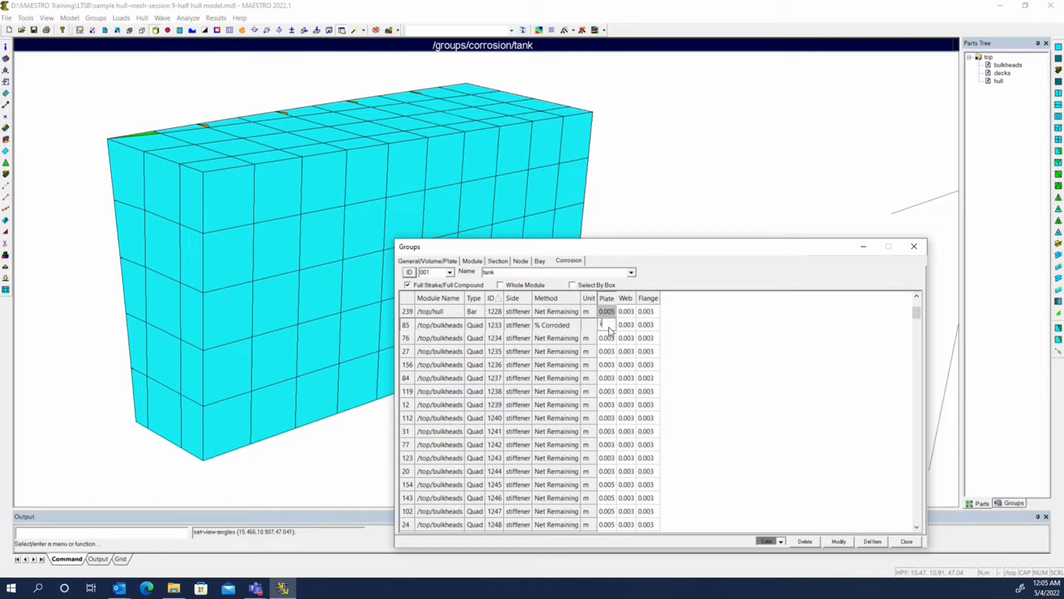
type("50")
key("Return")
left_click(626, 325)
type("50")
left_click(648, 325)
type("50")
key("Return")
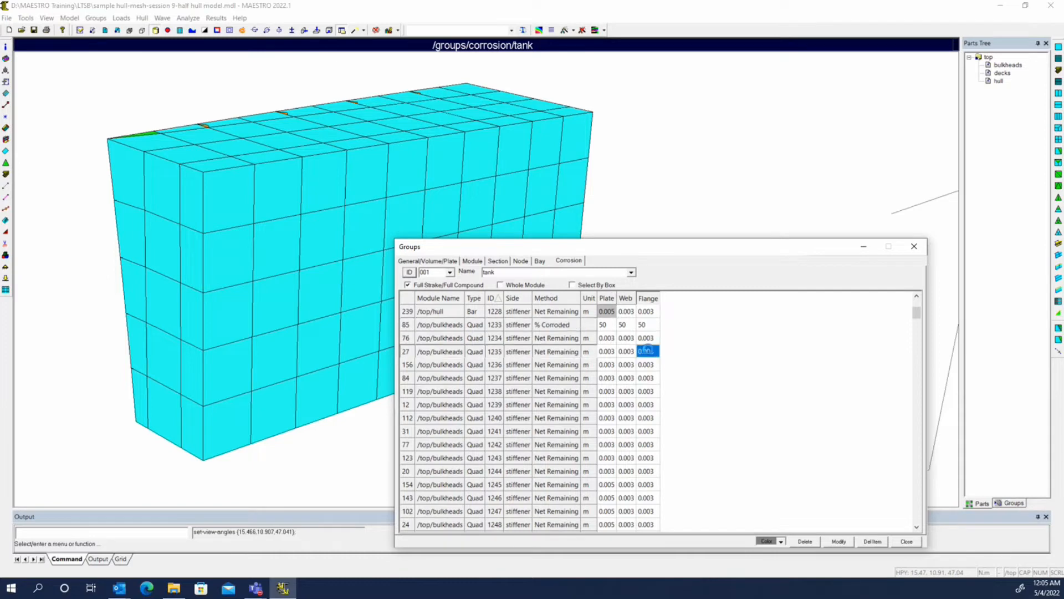
Step: Assign bulkhead quad 1233's % Corroded method and values to the bulkhead quads through ID 1244
left_click(605, 325)
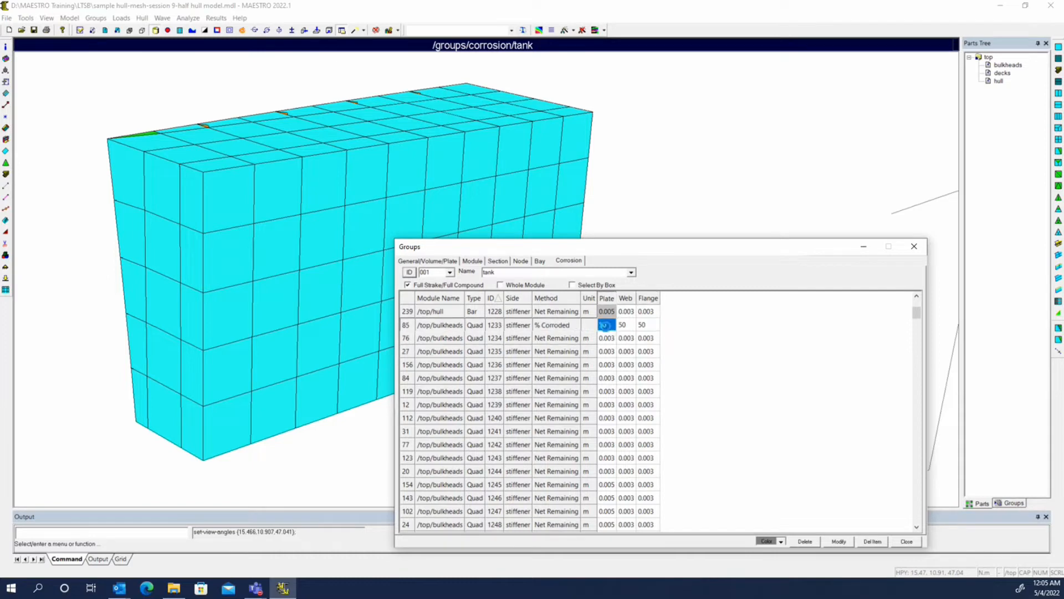
left_click(612, 472, "shift")
right_click(611, 473)
left_click(643, 465)
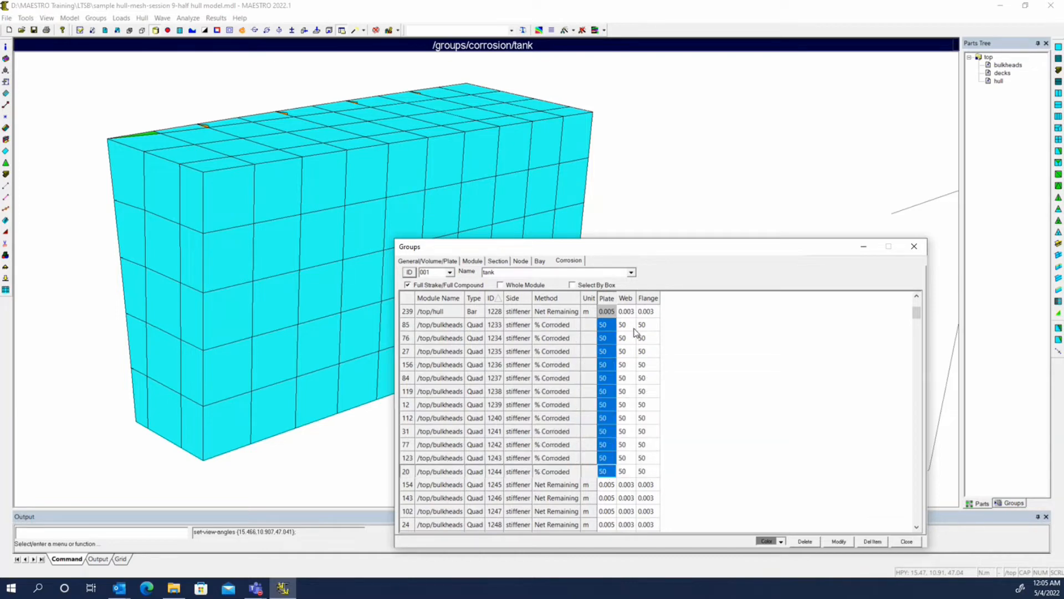
Step: Assign the Net Remaining values of bulkhead quad 1247 to every element of the tank group
scroll(654, 446, "down", 7)
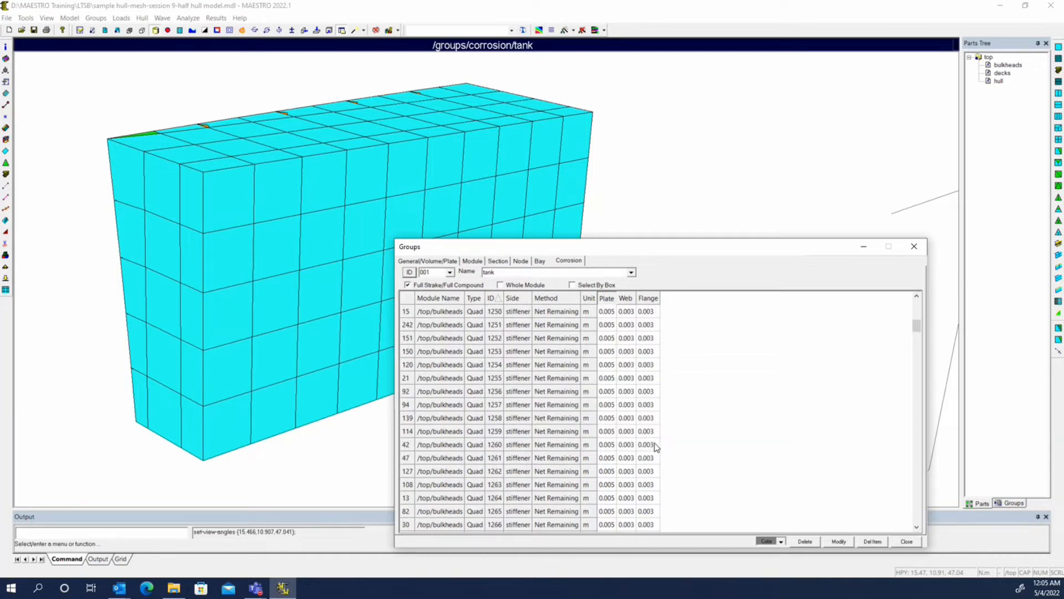
scroll(668, 432, "up", 10)
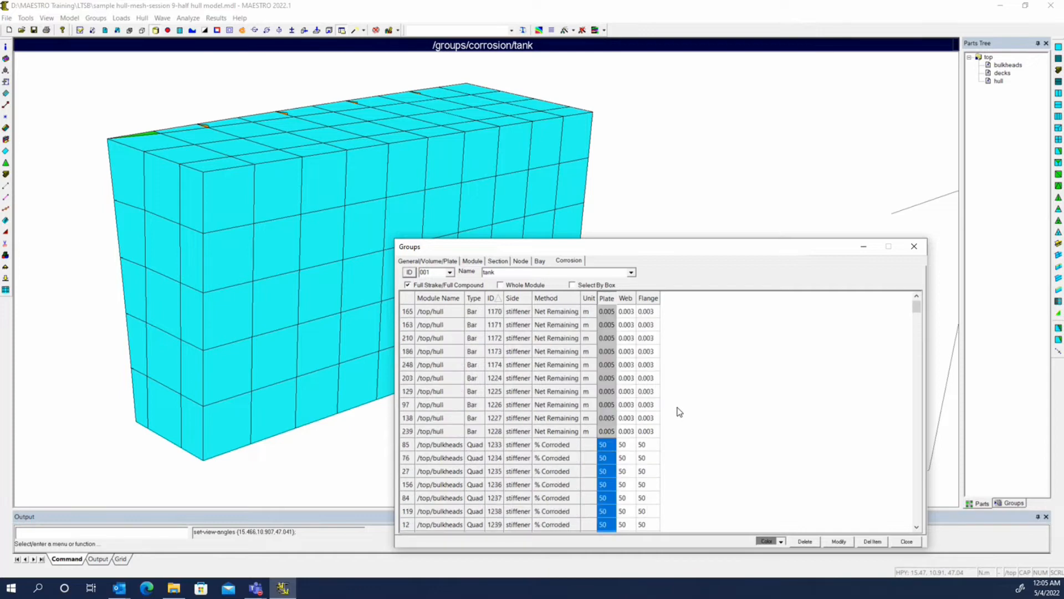
scroll(703, 433, "down", 1)
scroll(728, 457, "up", 1)
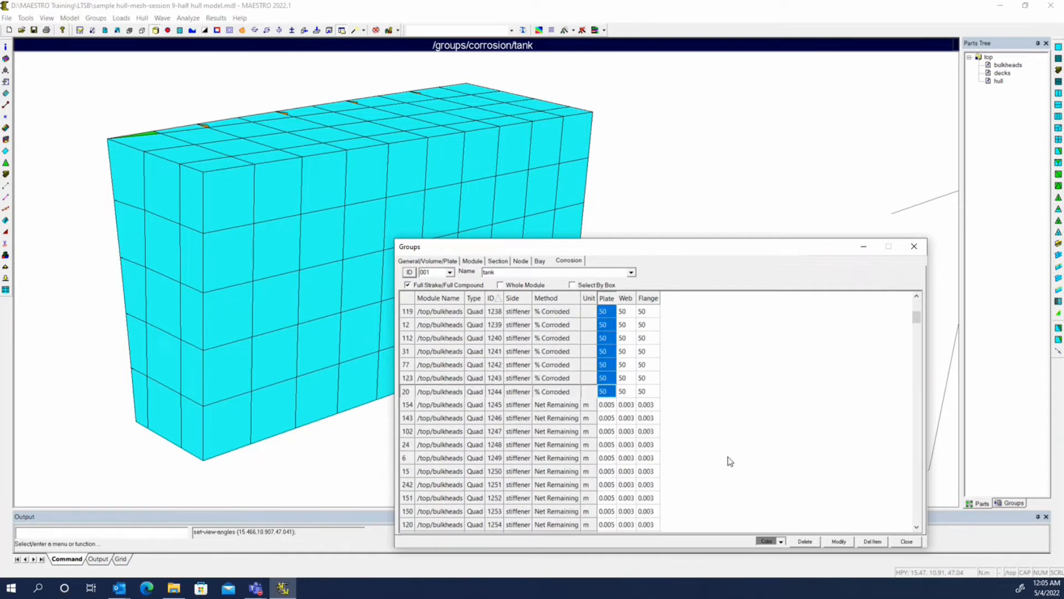
left_click(622, 431)
right_click(622, 430)
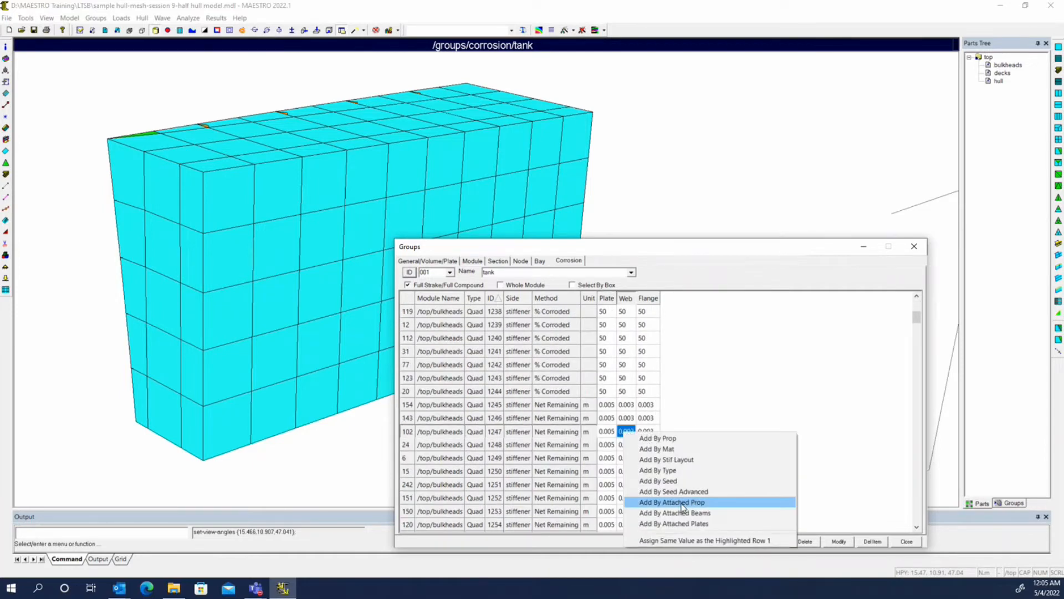
left_click(684, 538)
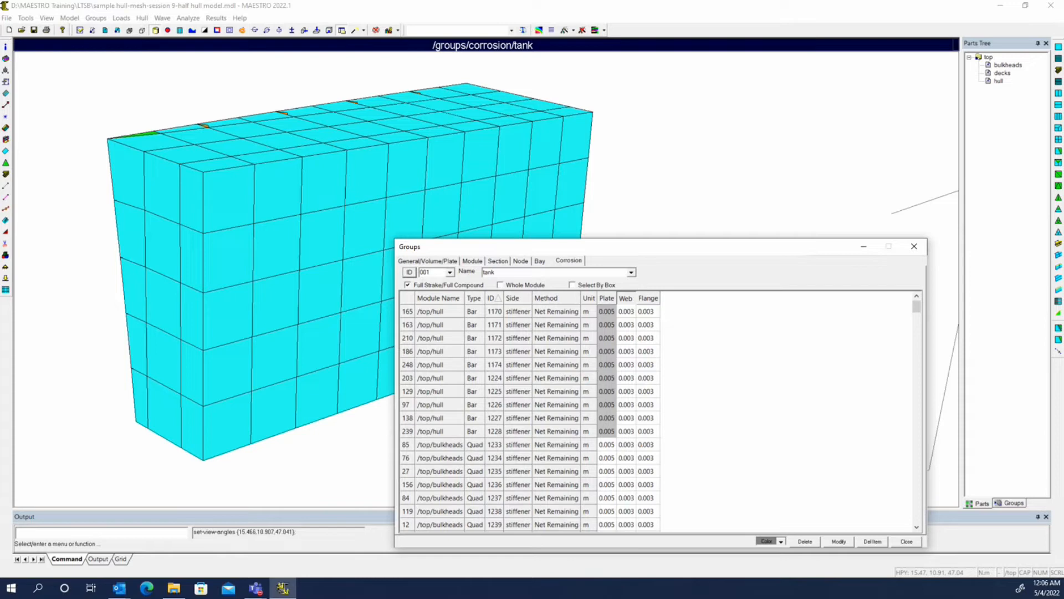
Step: Apply the modification to the tank corrosion group, close Groups and set the top part as the view part
left_click(838, 541)
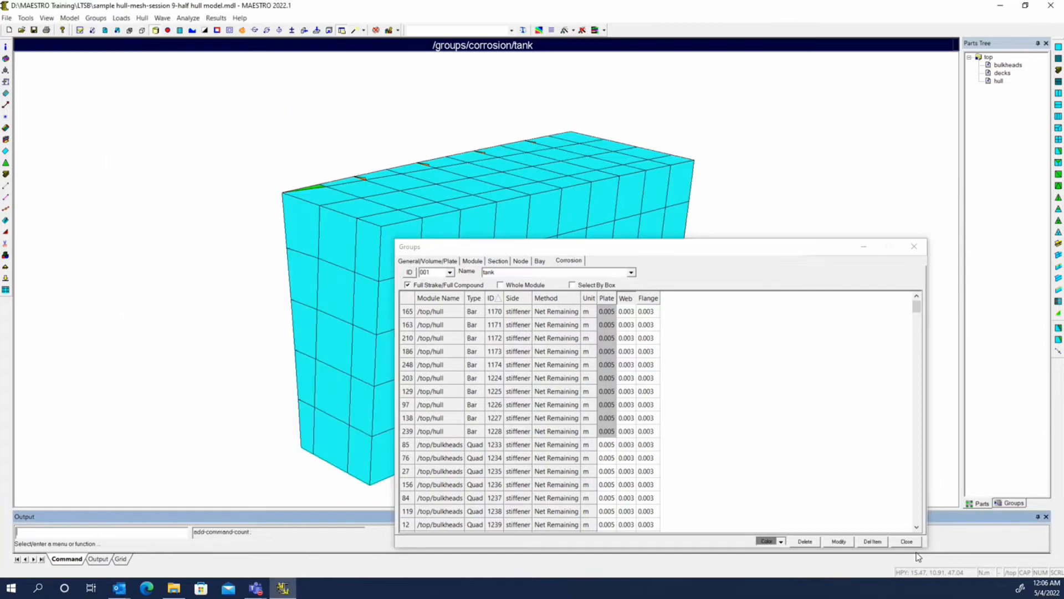
left_click(906, 542)
right_click(986, 58)
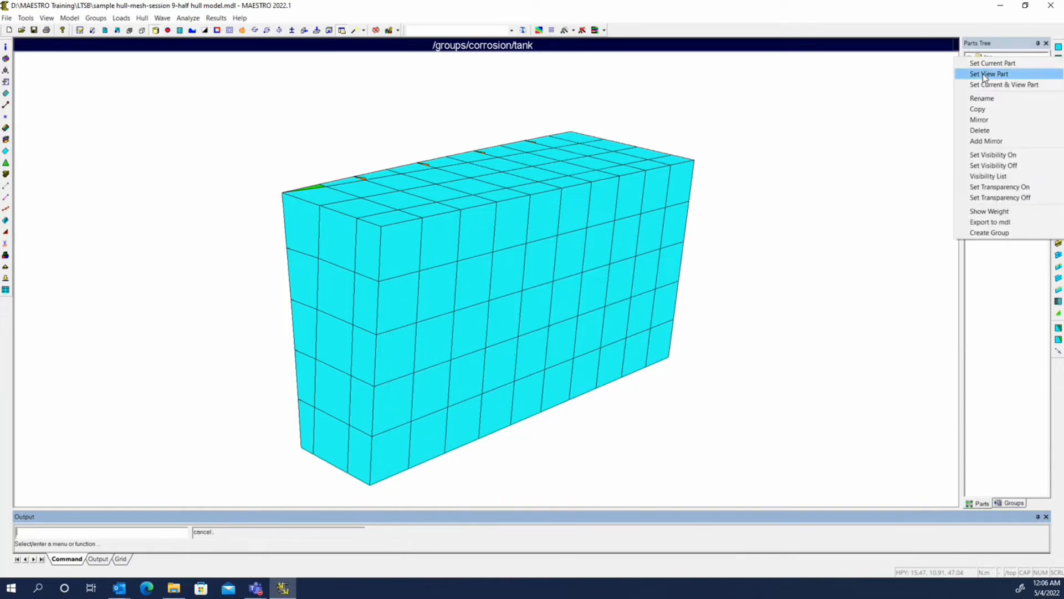
left_click(983, 74)
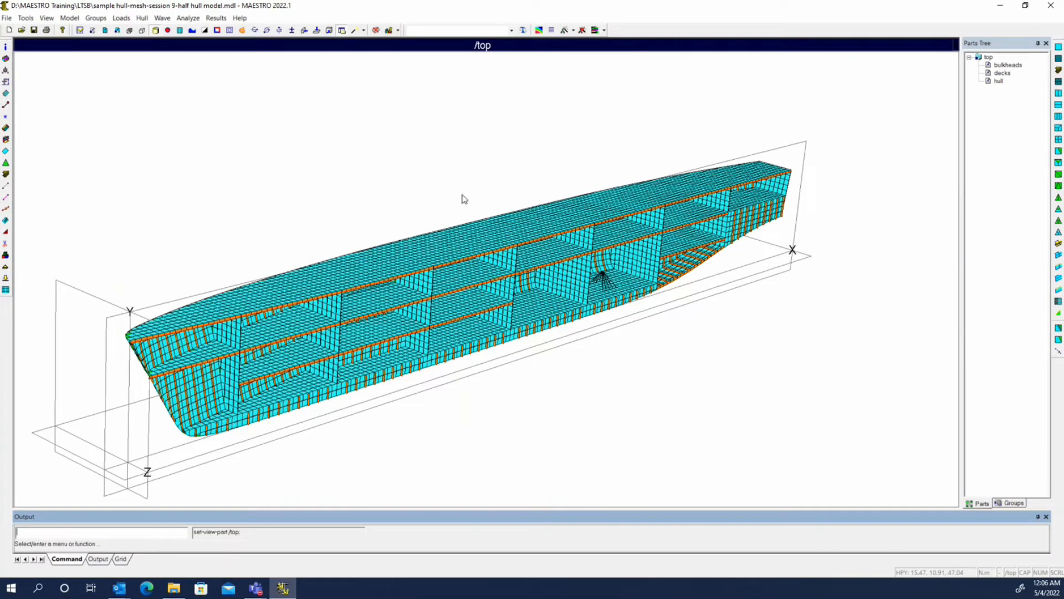
left_click(7, 256)
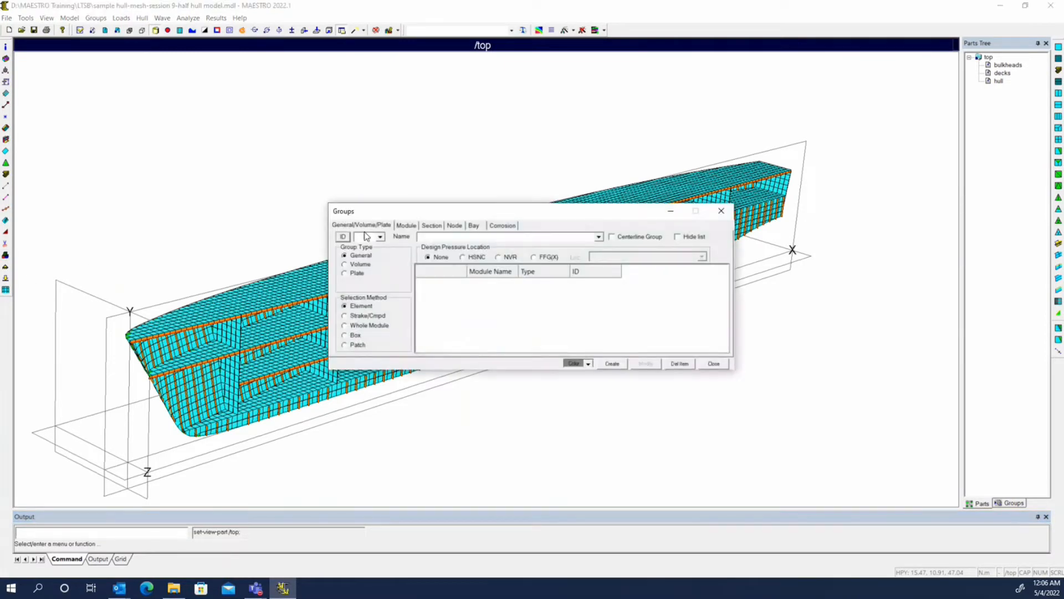
left_click(502, 225)
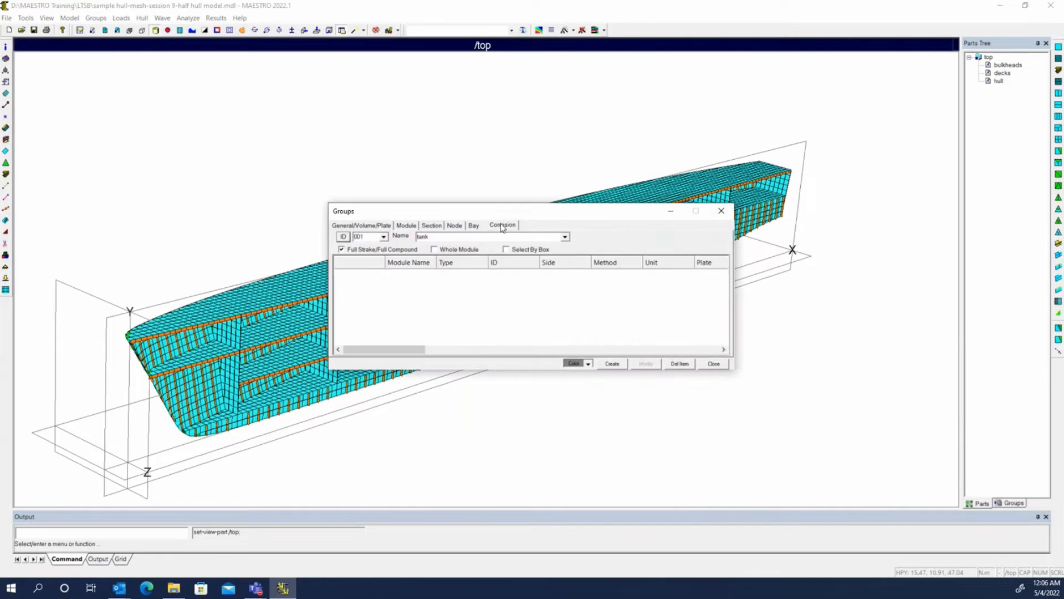
left_click(344, 237)
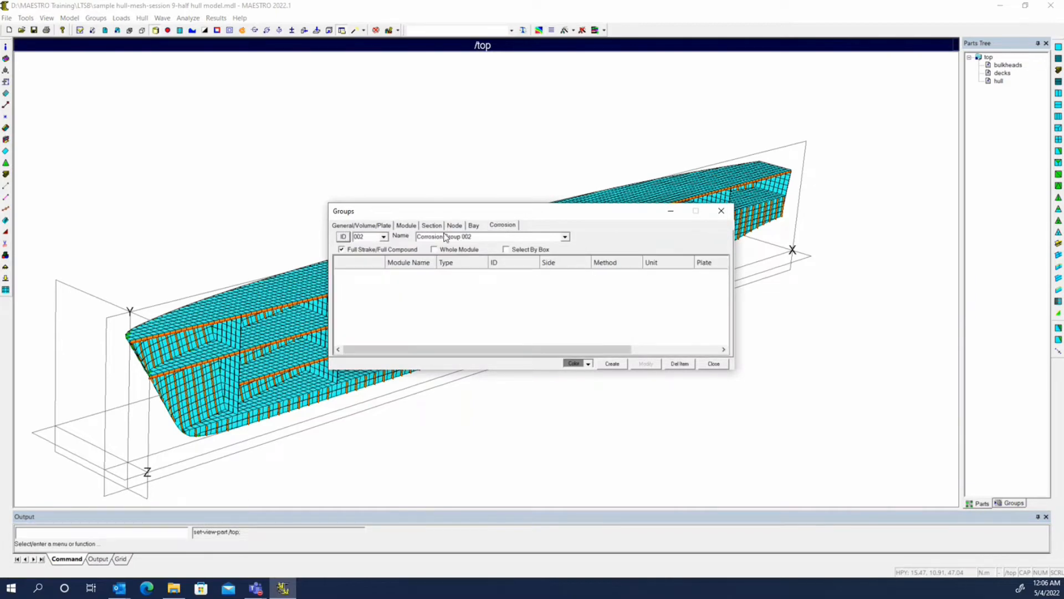
left_click_drag(464, 211, 573, 338)
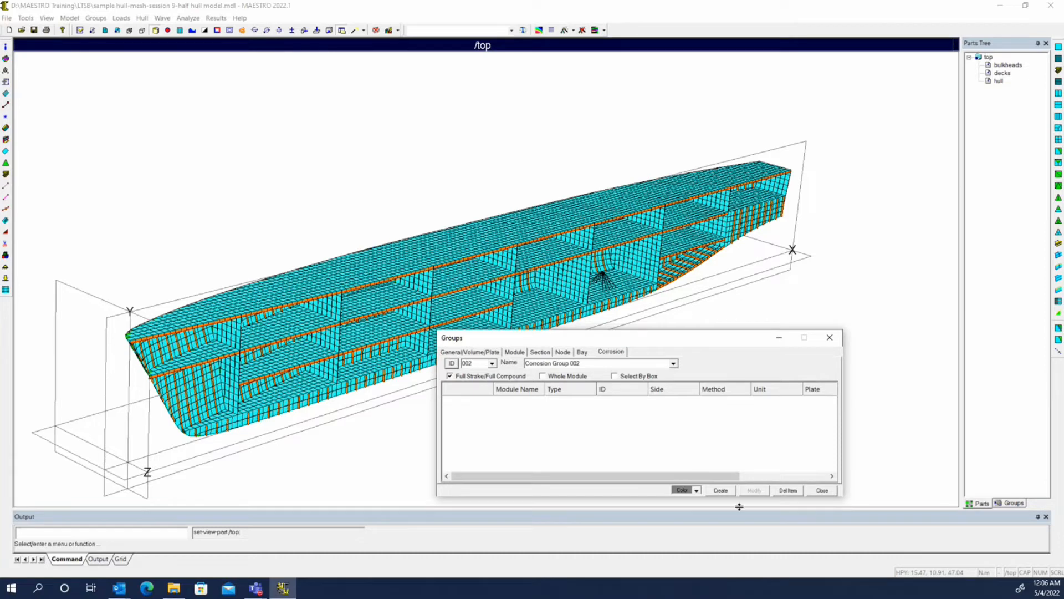
left_click(822, 490)
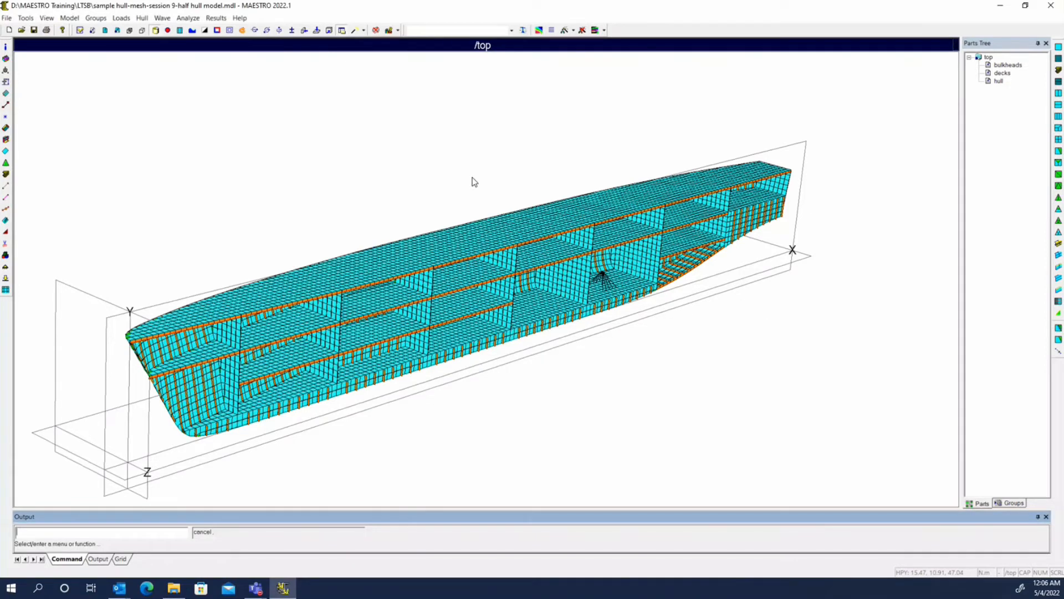
Step: Extract the wetted elements of the Stillwater-additional mass dist load case as a general group and display the waterplane
left_click(96, 19)
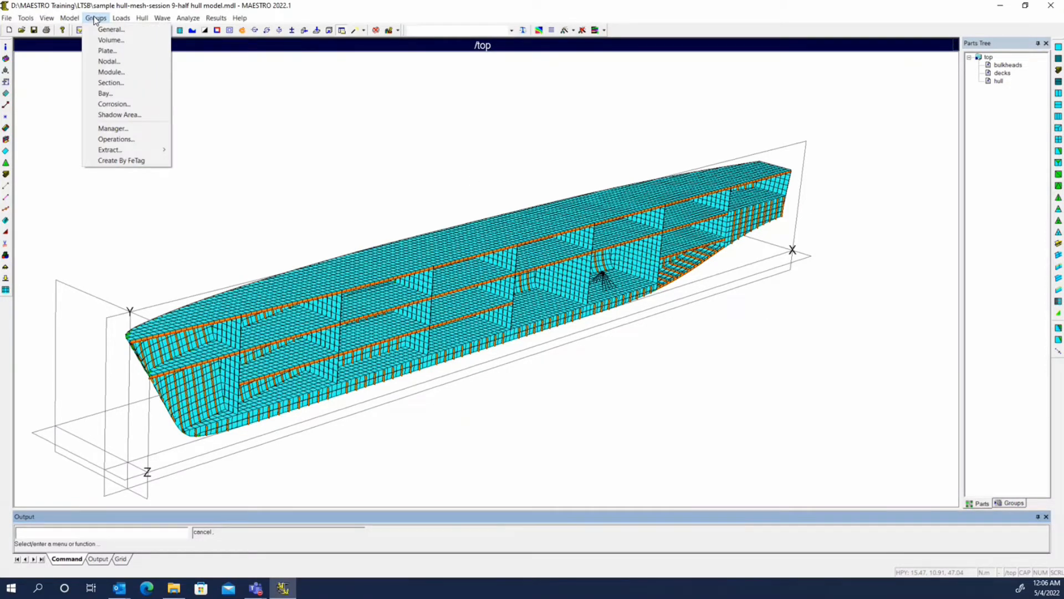
mouse_move(123, 152)
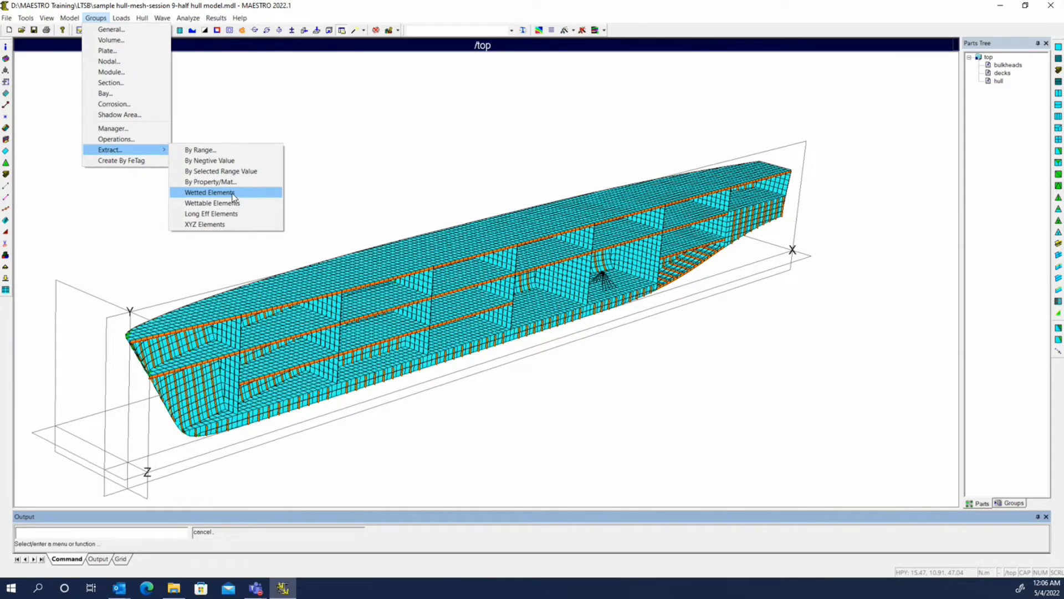
left_click(222, 192)
middle_click_drag(501, 307, 449, 287)
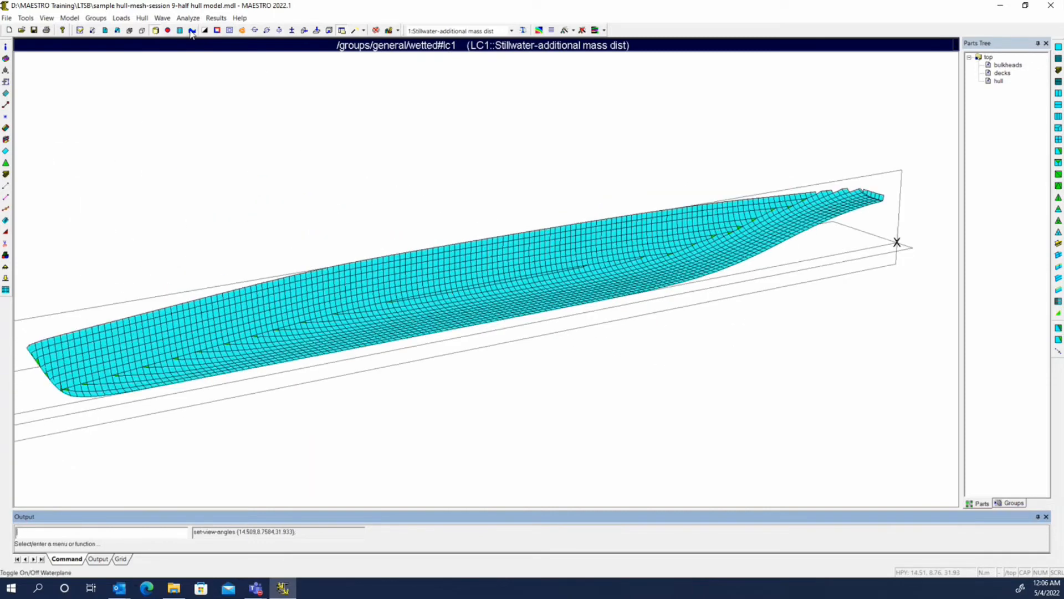
mouse_move(619, 321)
middle_mouse_down()
mouse_move(624, 300)
mouse_move(618, 306)
middle_mouse_up()
scroll(619, 306, "up", 1)
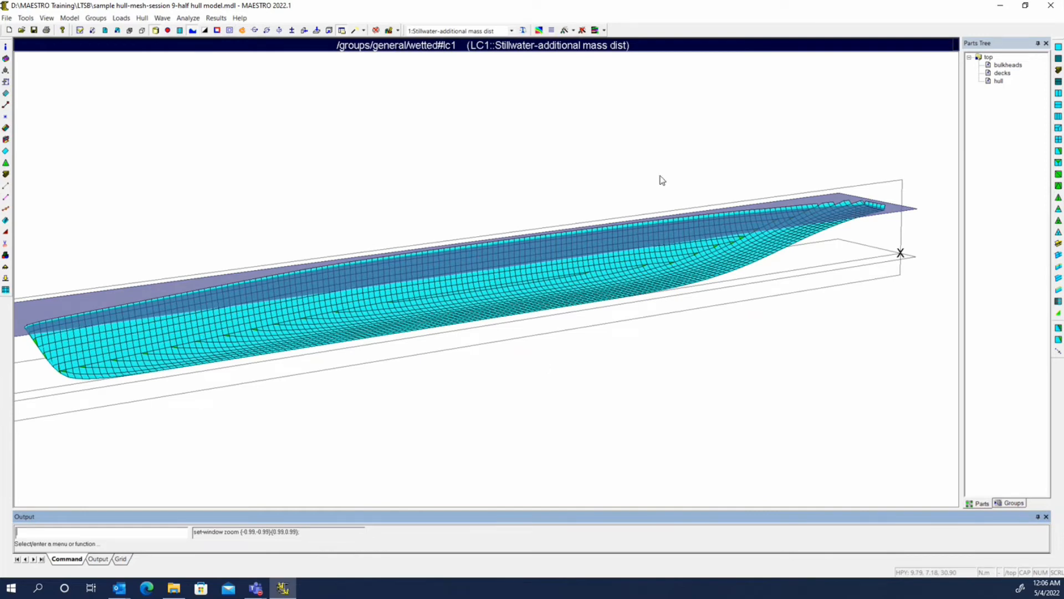
Step: Set the top part as the view part, hide the waterplane and extract the wettable elements as a general group
right_click(990, 57)
left_click(985, 73)
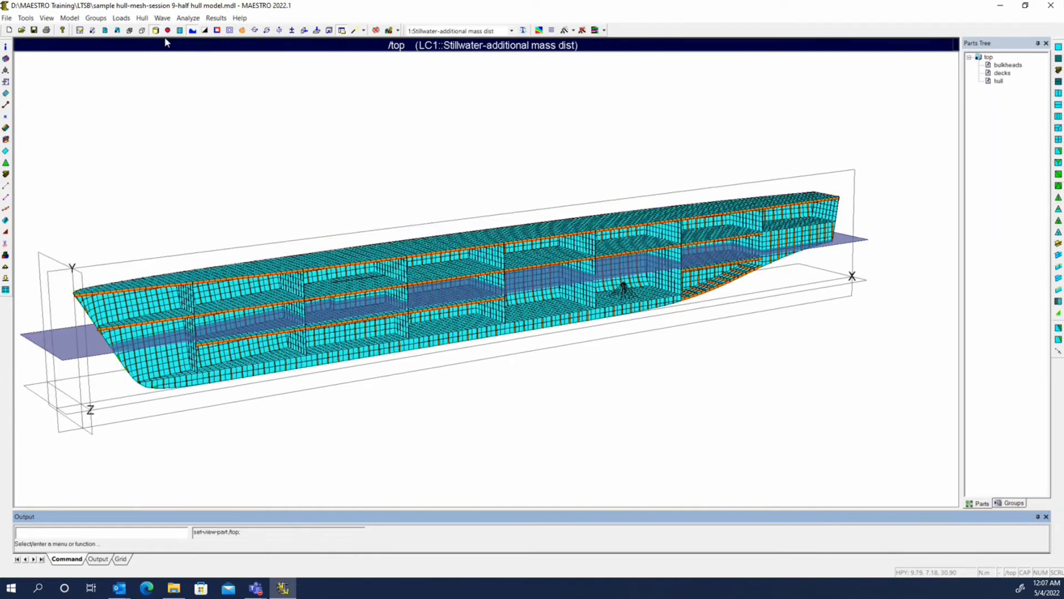
left_click(192, 31)
left_click(95, 18)
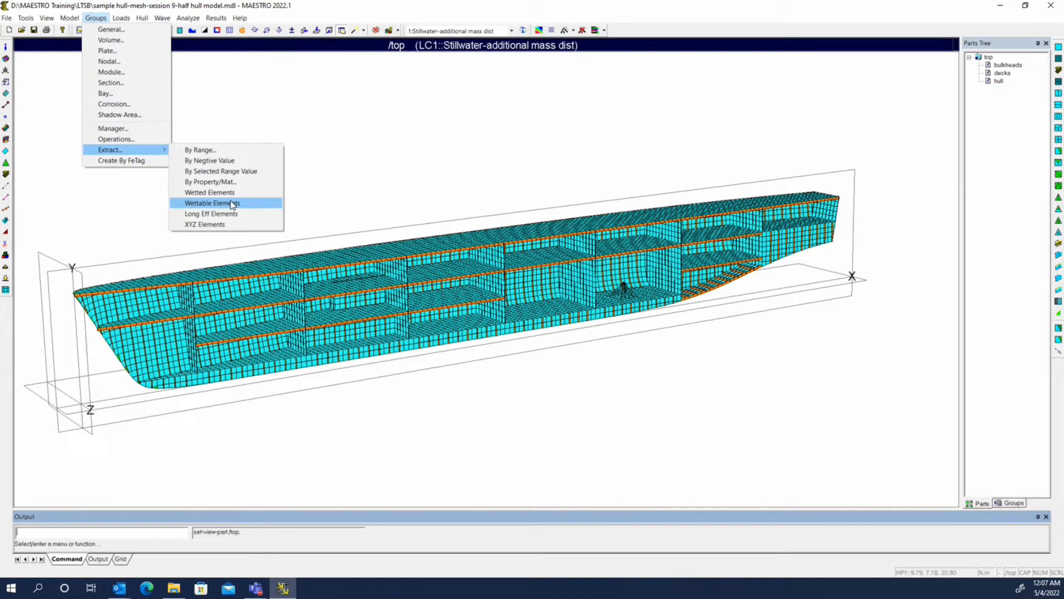
left_click(232, 203)
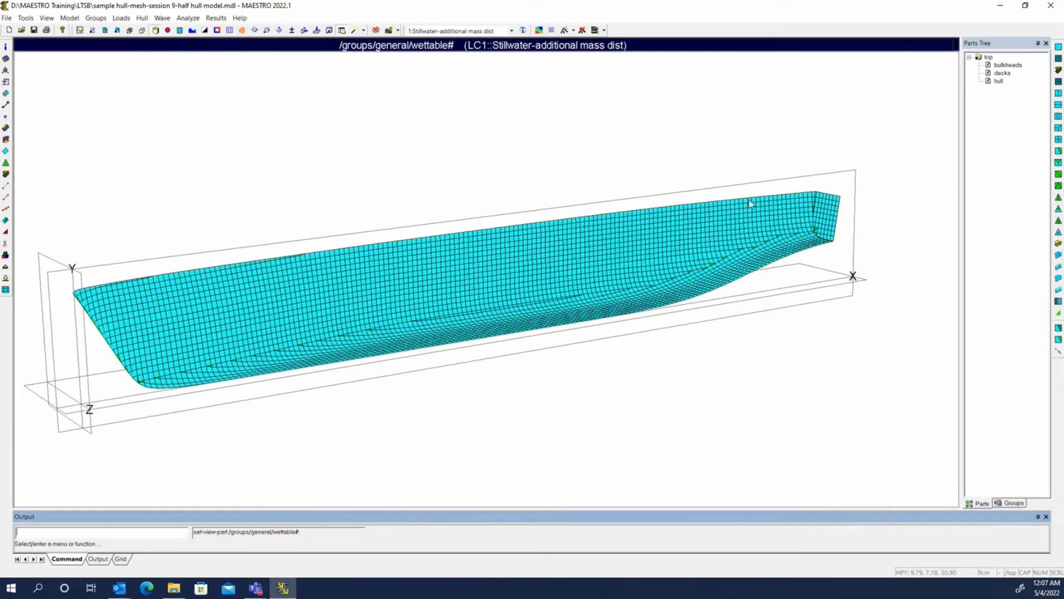
Step: Move the wettable# group from the general groups into the corrosion groups
left_click(1018, 503)
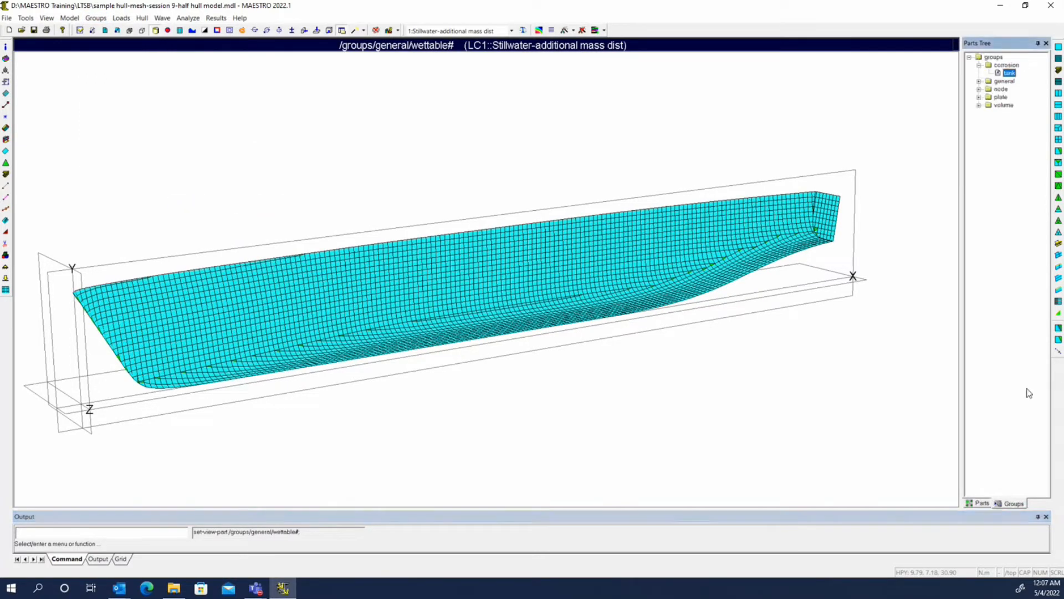
left_click(979, 82)
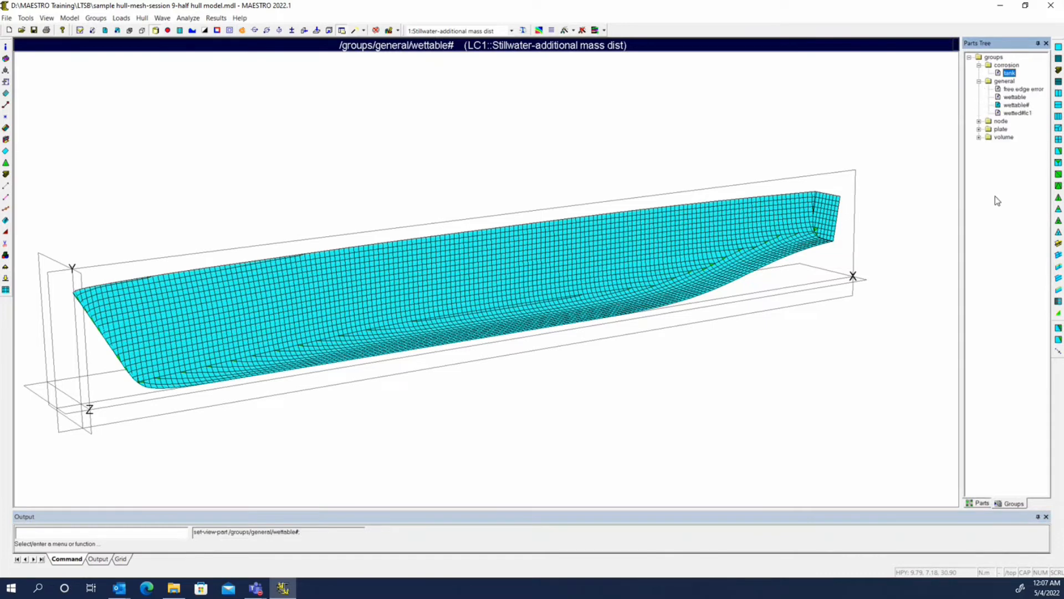
left_click(1015, 106)
left_click_drag(1007, 70, 1007, 66)
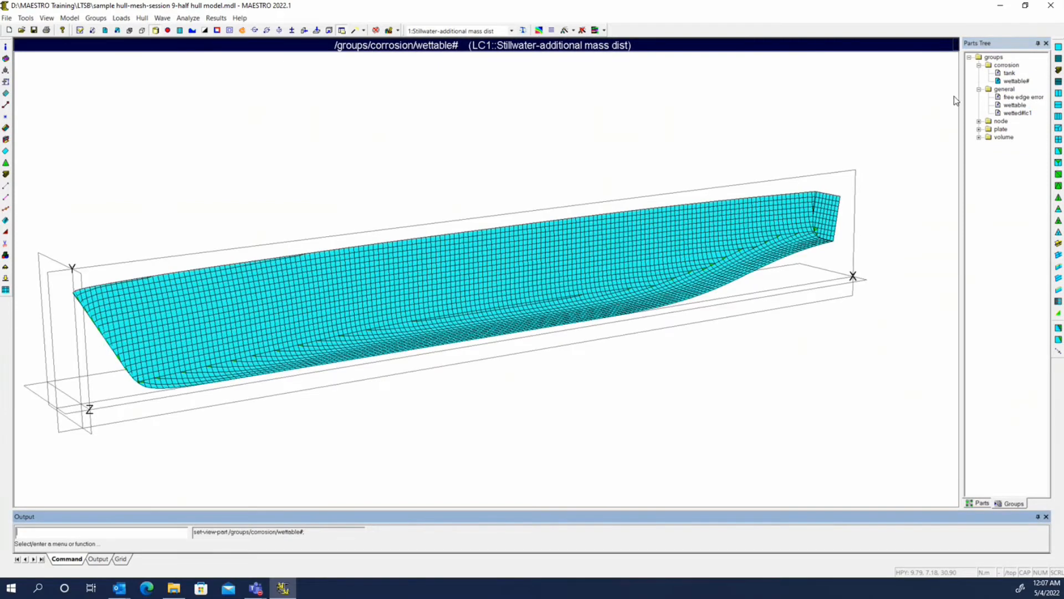
Step: Open the wettable# corrosion group for editing and enlarge the Groups dialog to show more element rows
right_click(1014, 81)
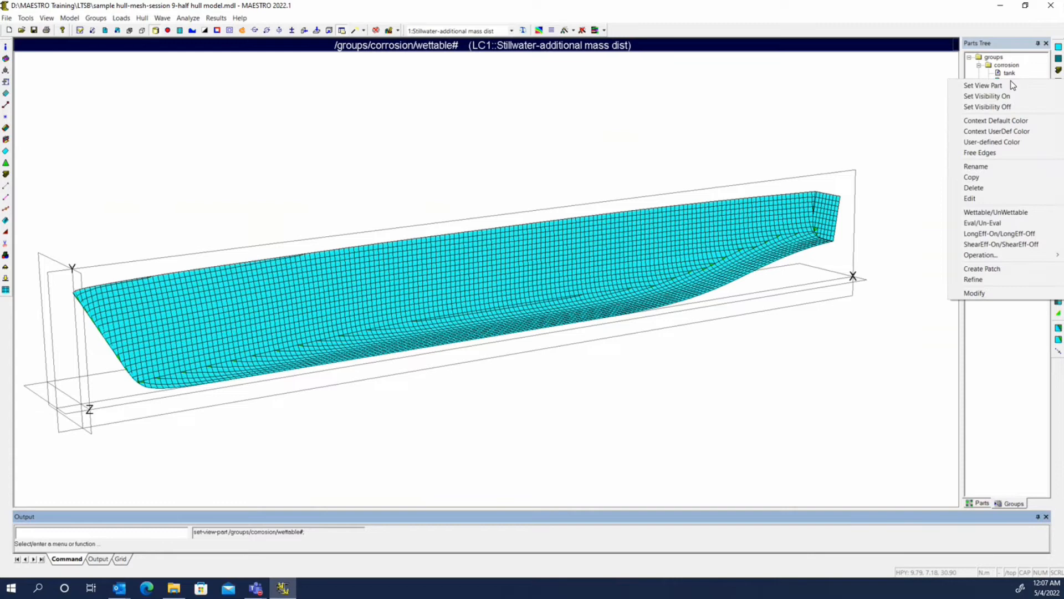
left_click(980, 198)
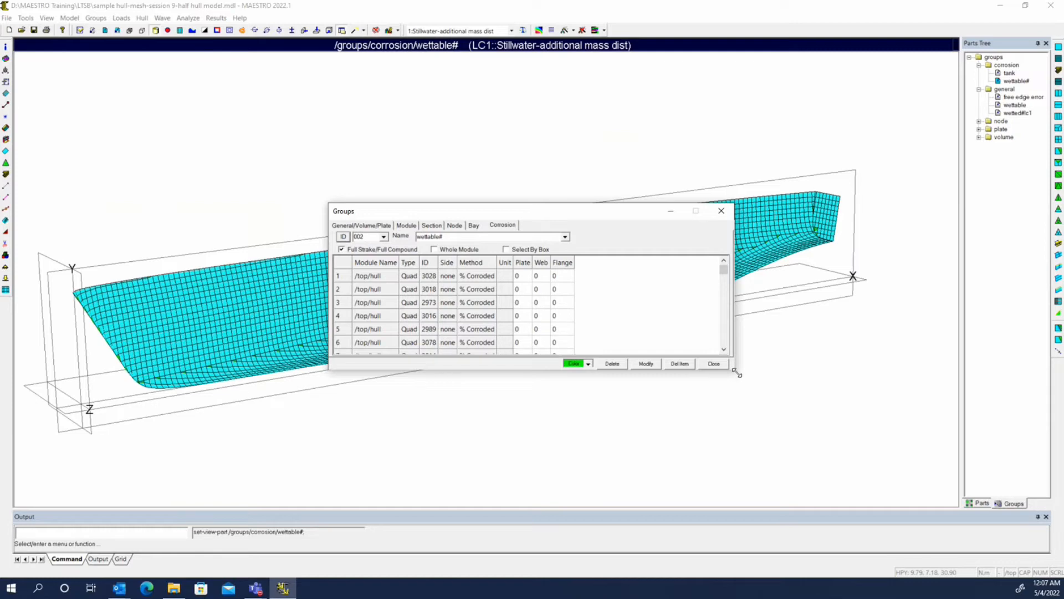
left_click_drag(735, 373, 979, 487)
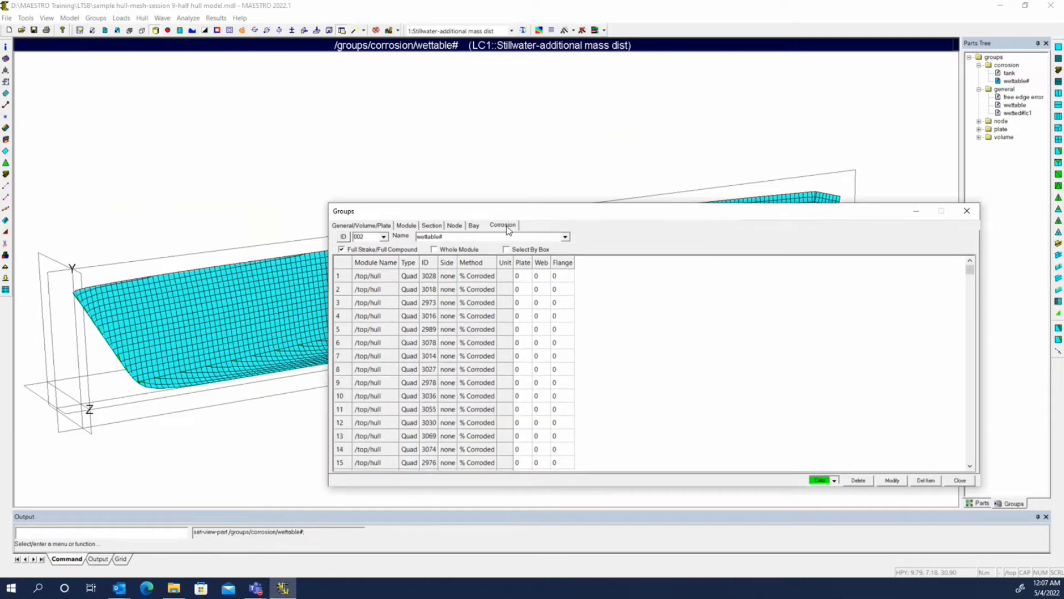
left_click_drag(499, 214, 376, 163)
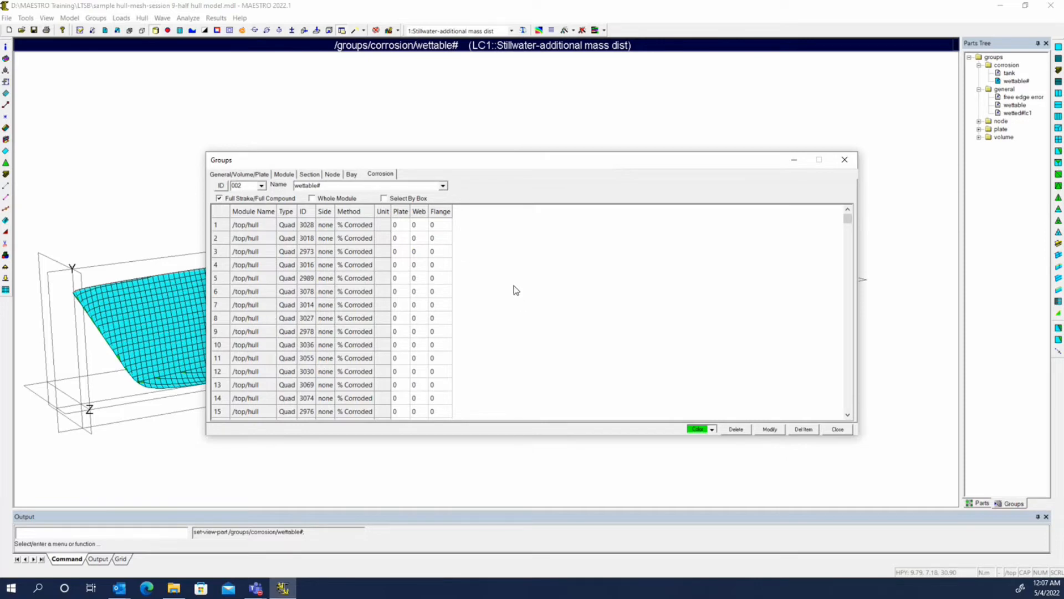
right_click(544, 280)
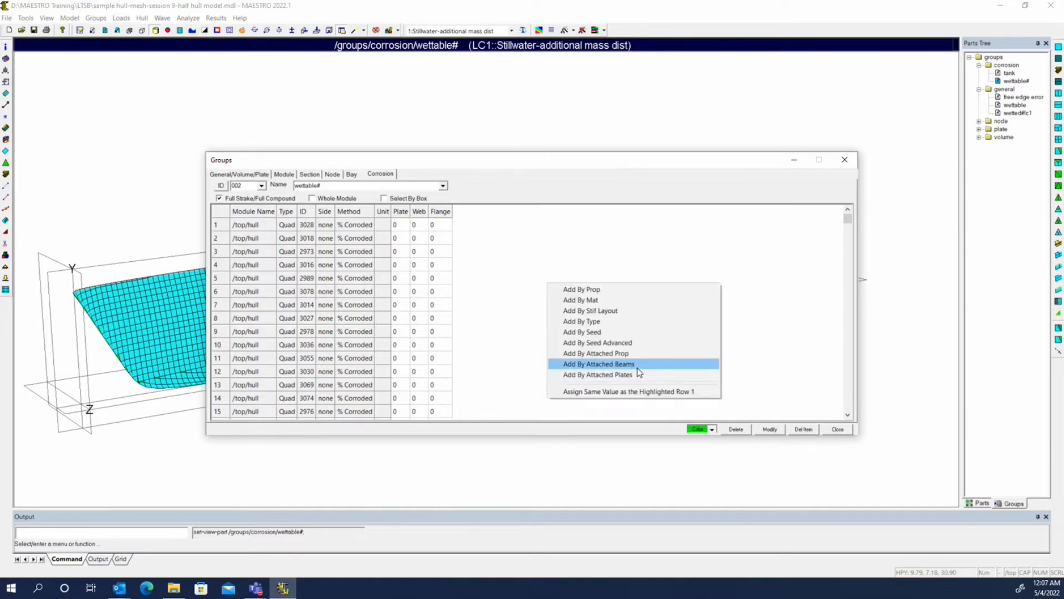
left_click(647, 353)
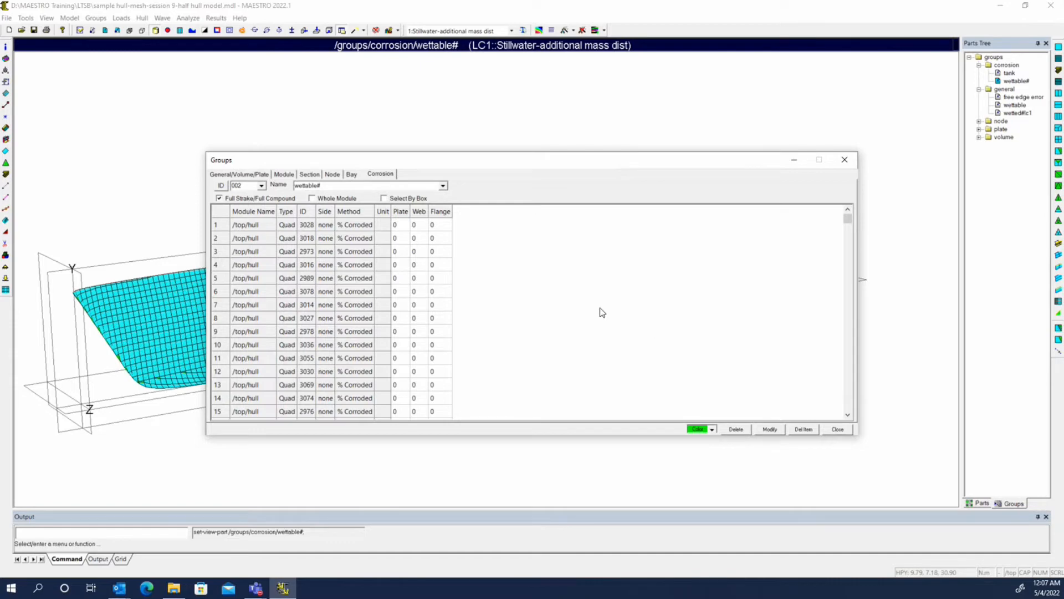
Step: Set hull quad 3028's corrosion method to Net Corroded with a plate value of .002 m
left_click_drag(526, 165, 561, 194)
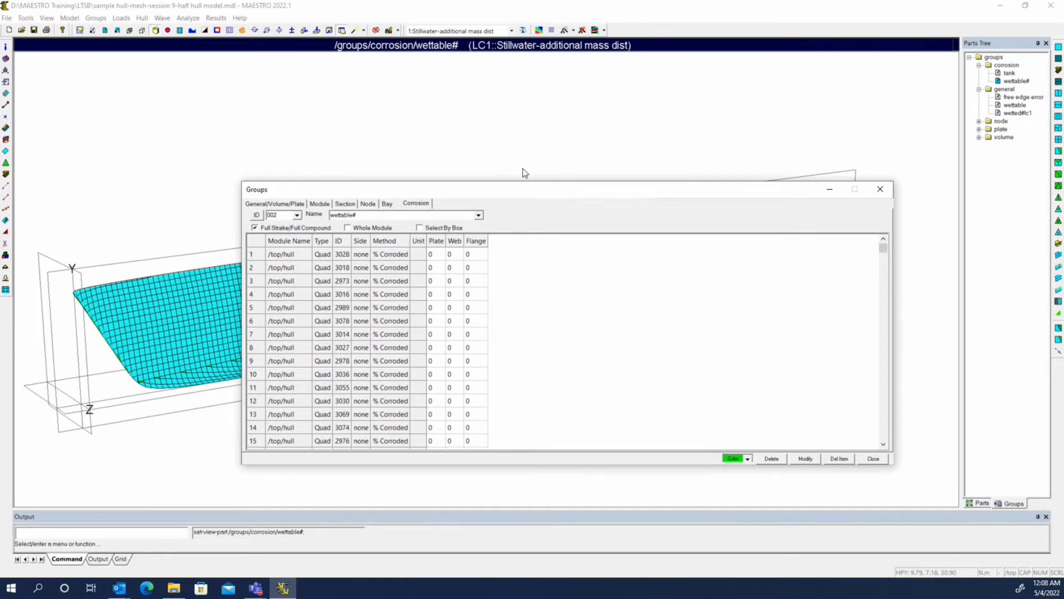
left_click_drag(531, 192, 598, 273)
left_click(382, 157)
left_click(382, 157)
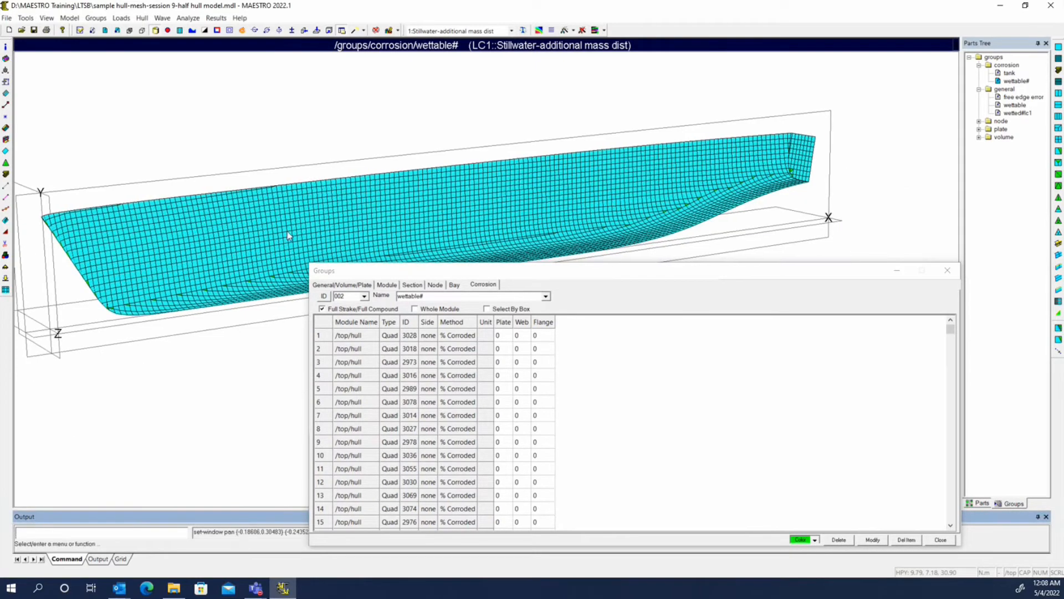
middle_click_drag(411, 160, 294, 217)
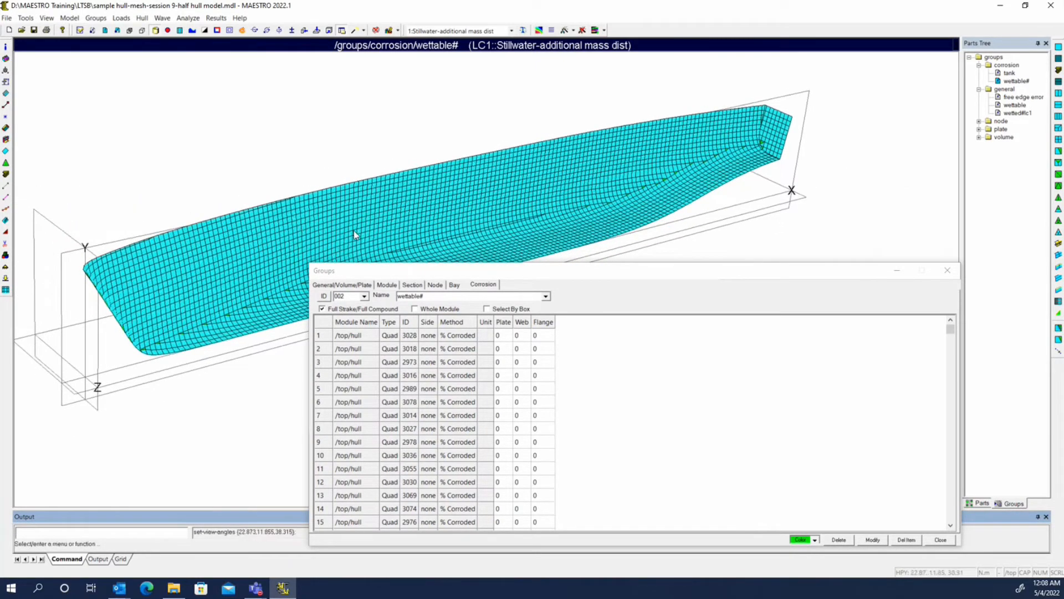
left_click(462, 337)
left_click(460, 336)
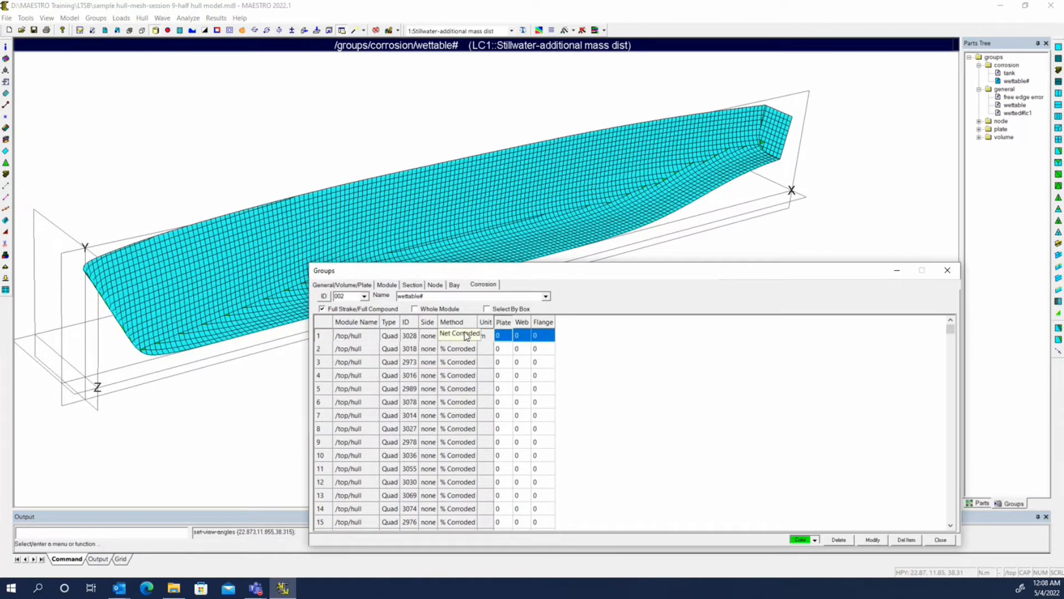
left_click(505, 335)
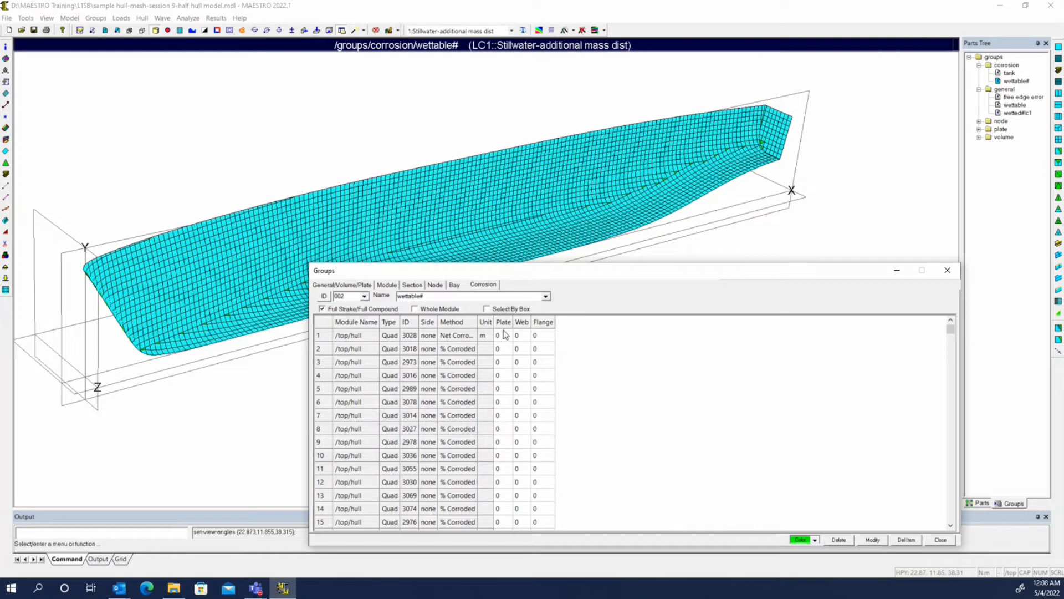
left_click(506, 335)
type(".022")
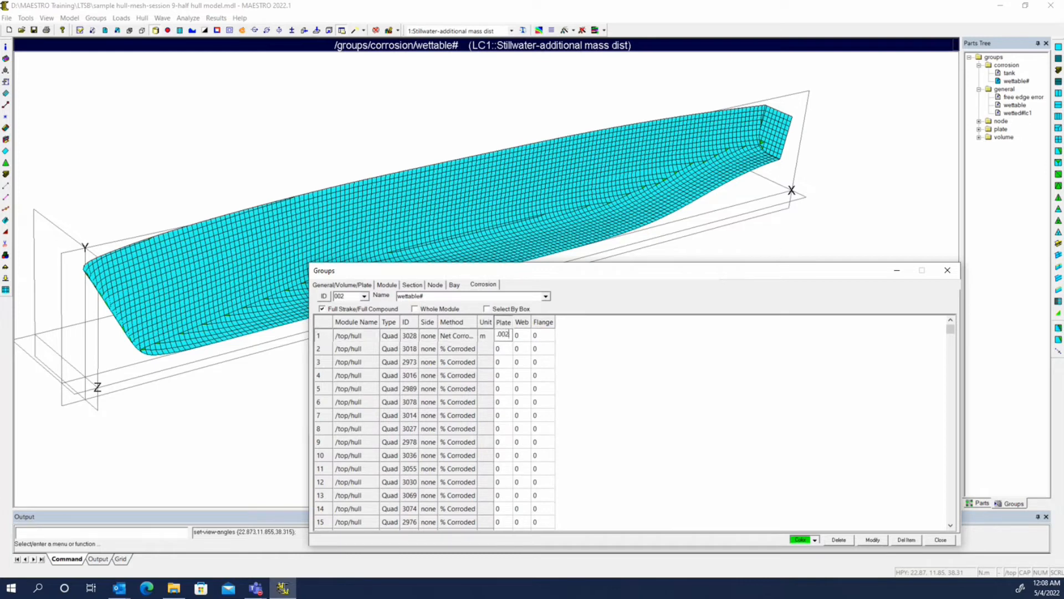
Step: Assign hull quad 3028's Net Corroded method and plate value to every element of the wettable# group
left_click(503, 335)
right_click(504, 340)
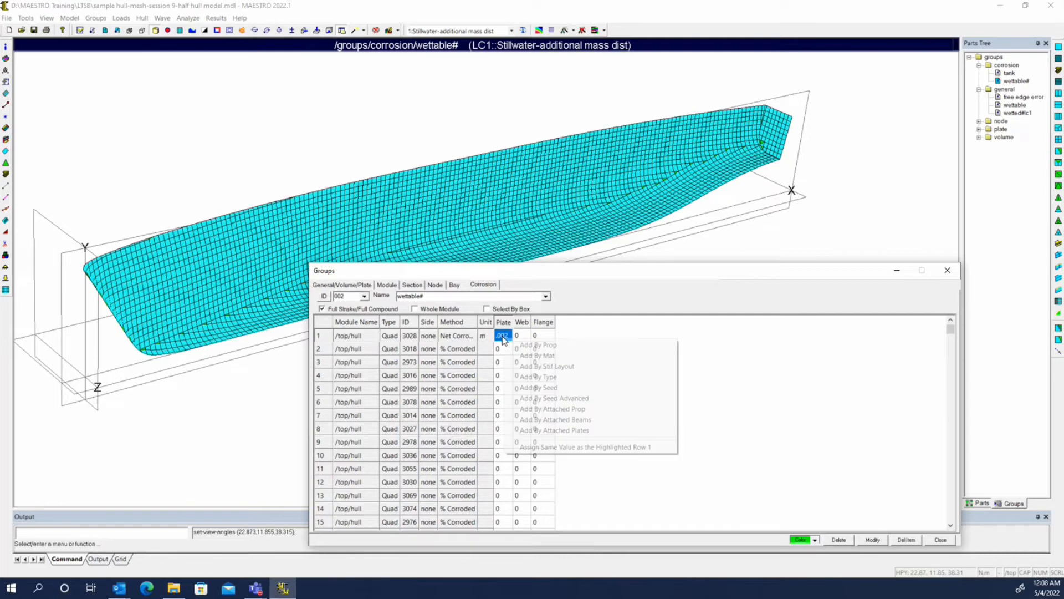
left_click(594, 444)
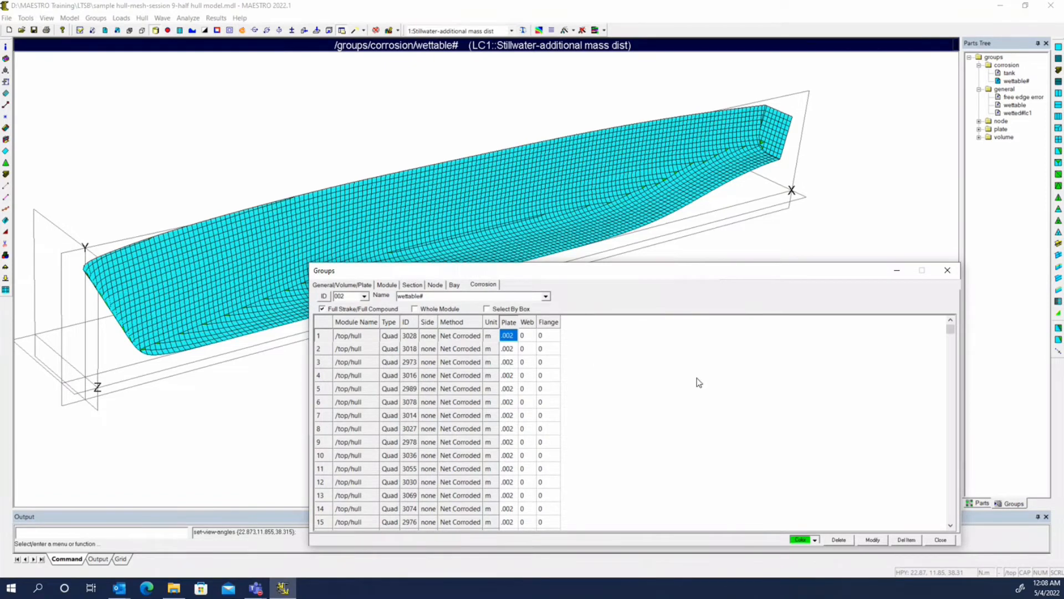
Step: Rename the wettable# corrosion group as wettable corrosion and apply the modification
left_click(469, 296)
key("BackSpace")
type("corrosio")
left_click(873, 540)
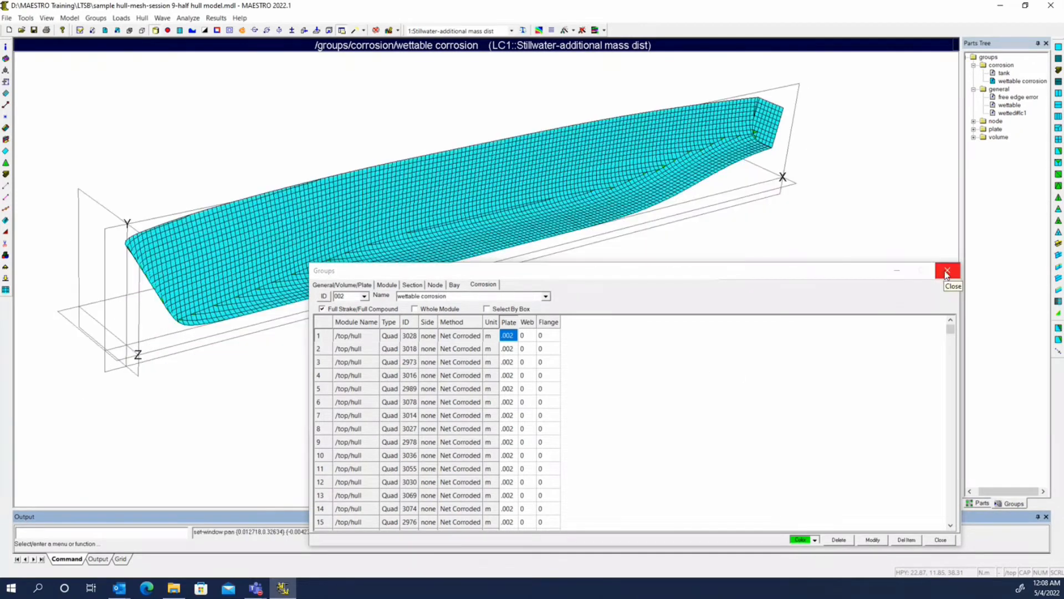
Step: Close the Groups dialog and set the top part as the view part
left_click(979, 502)
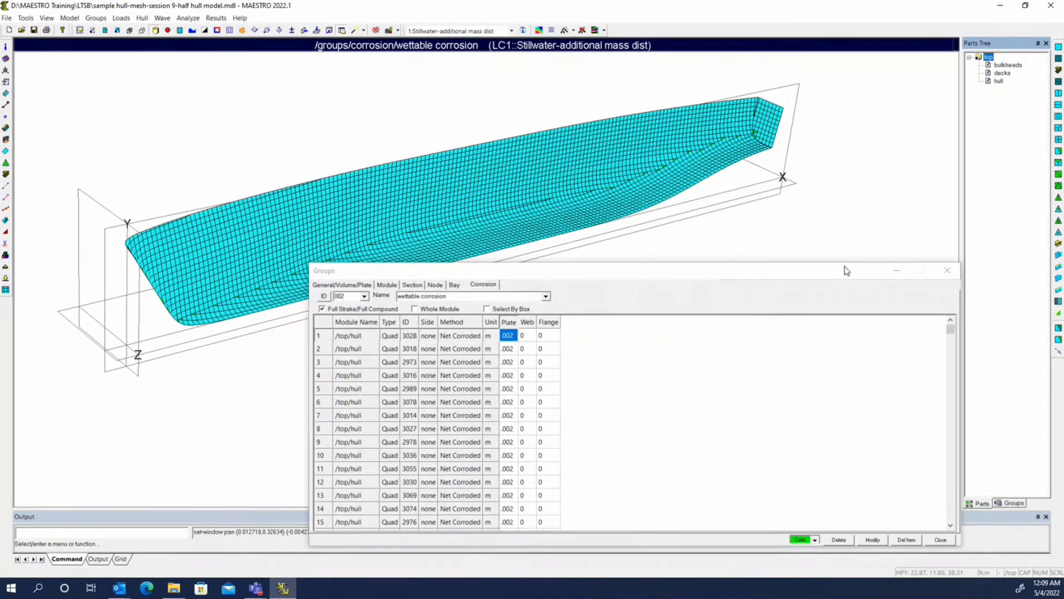
right_click(984, 58)
left_click(984, 72)
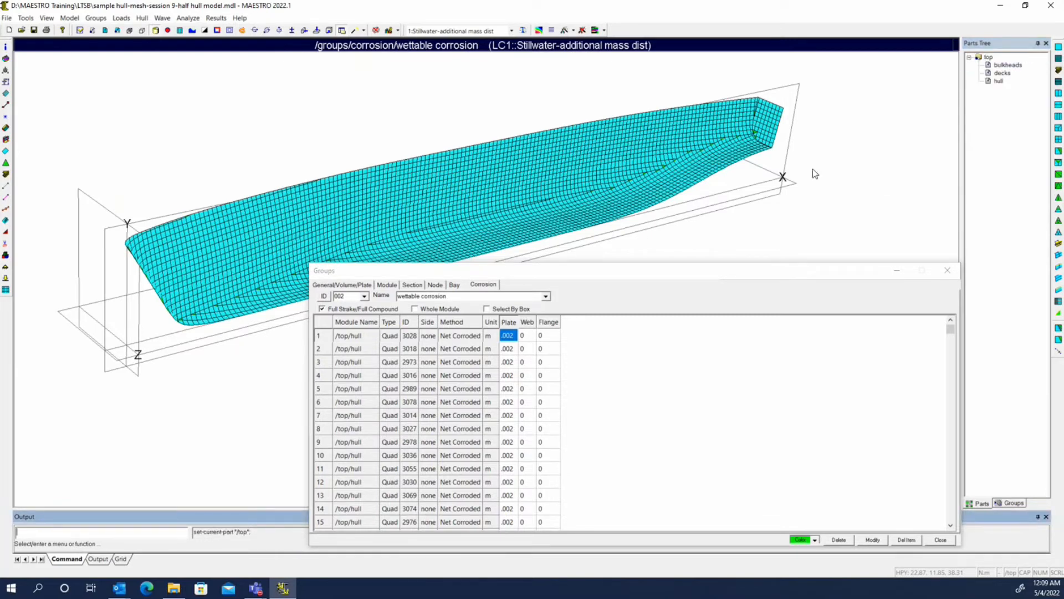
left_click(941, 540)
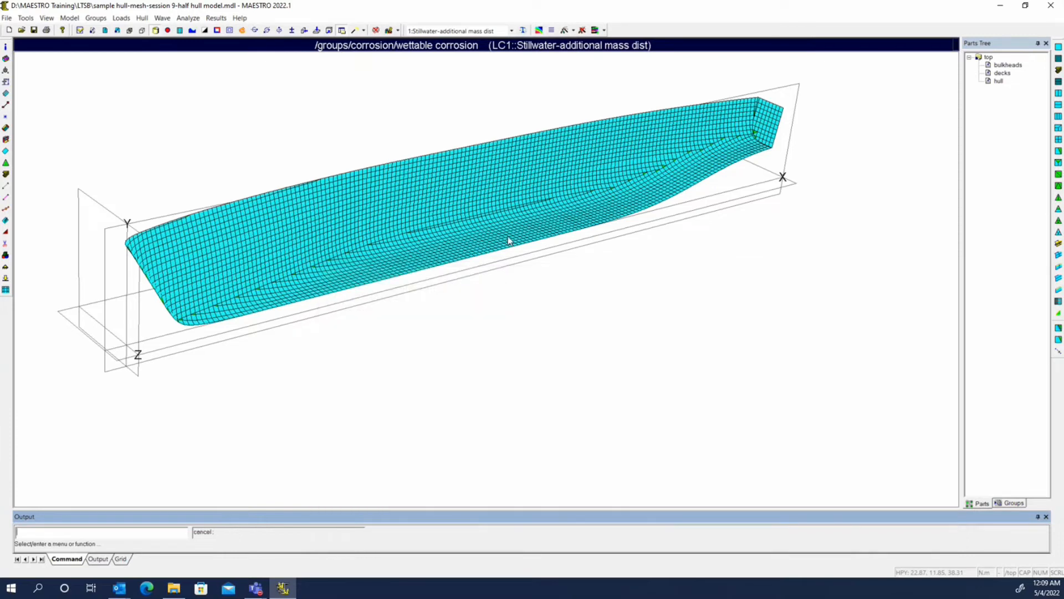
right_click(990, 56)
left_click(992, 65)
Step: Start a new corrosion group with ID 003 named deck patch
scroll(564, 272, "up", 5)
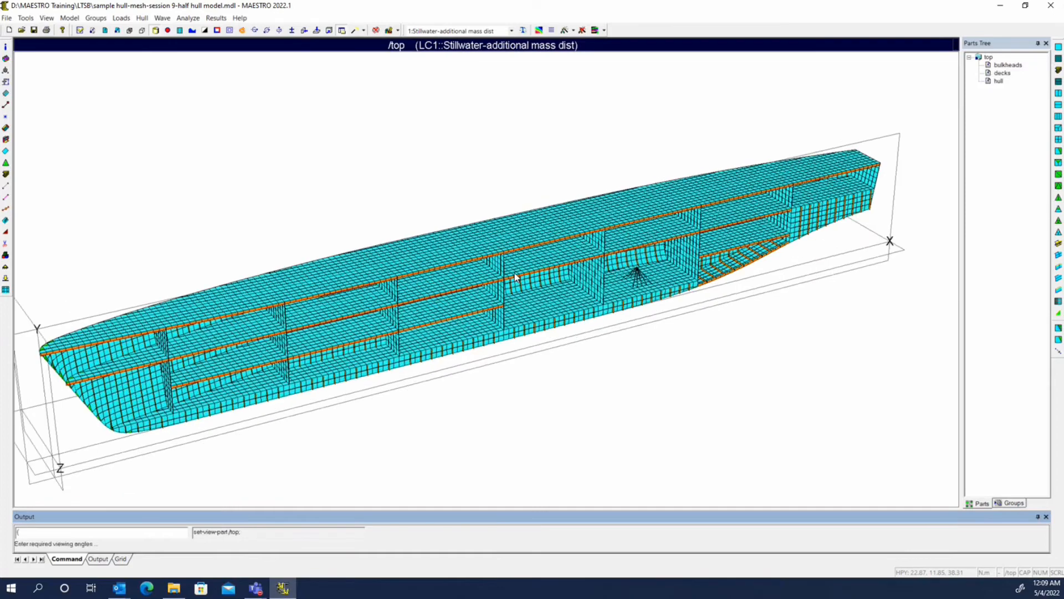
scroll(452, 314, "up", 3)
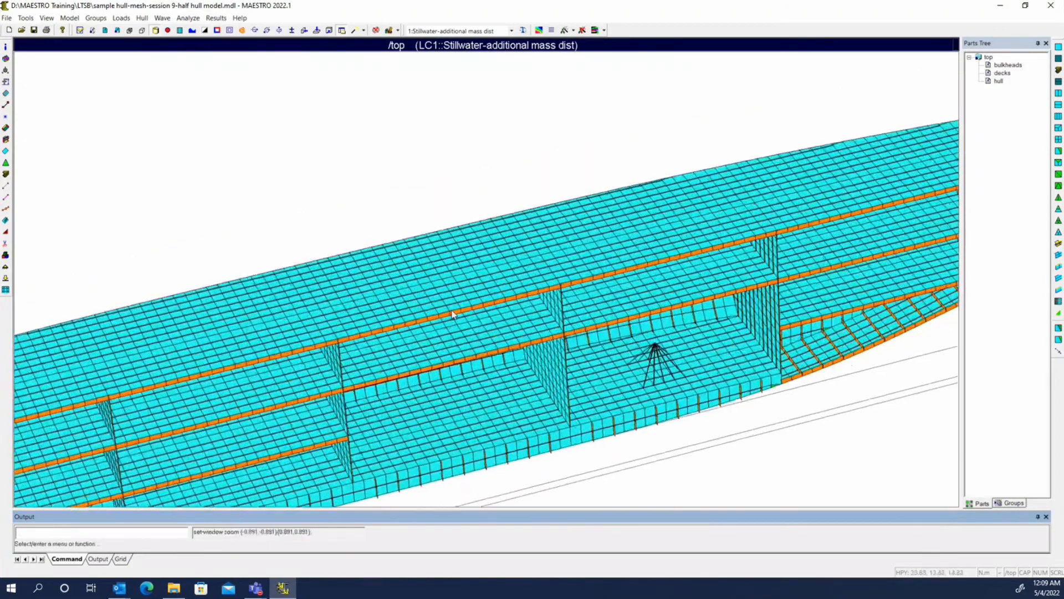
middle_click_drag(434, 327, 447, 282)
left_click(6, 255)
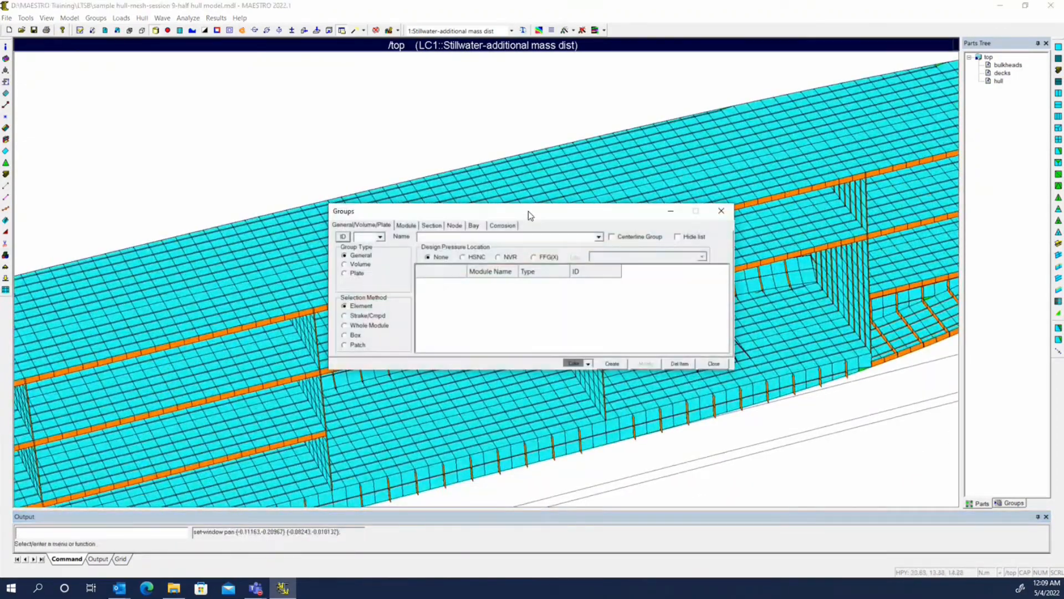
left_click_drag(527, 214, 705, 343)
left_click(690, 355)
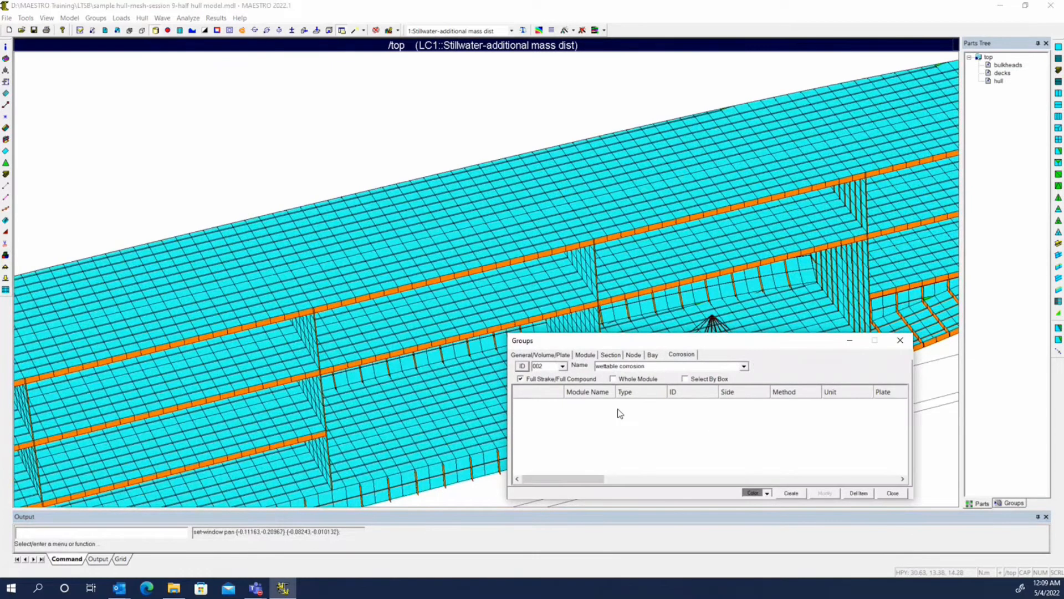
left_click(522, 365)
type("deck patch")
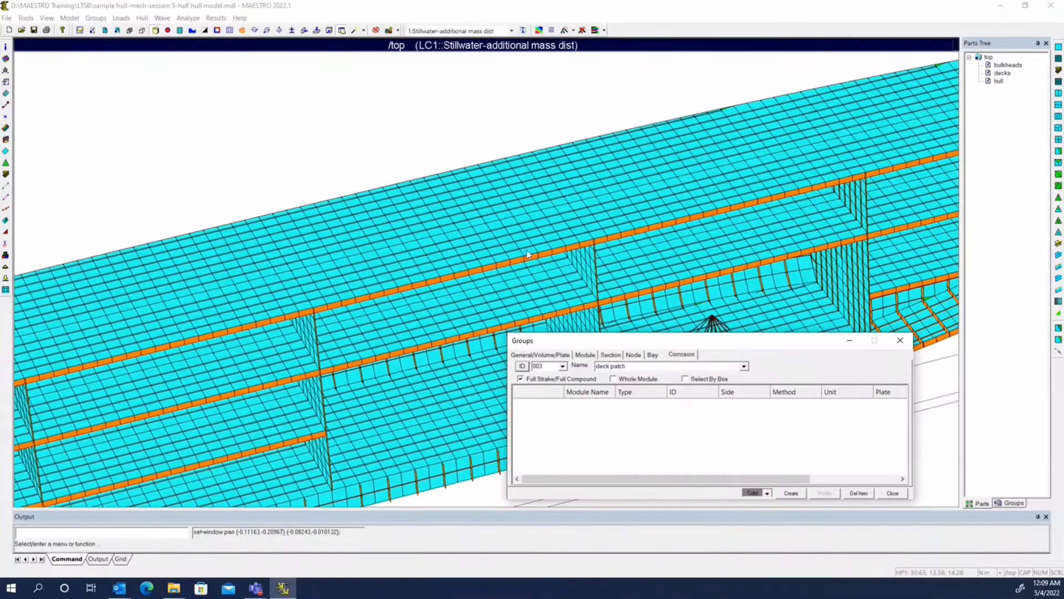
Step: Fill the deck patch group from a deck quad by advanced seed (X 84 to 91, Y 17, Z 0 to -7 m) and add attached beams
left_click(418, 275)
right_click(596, 446)
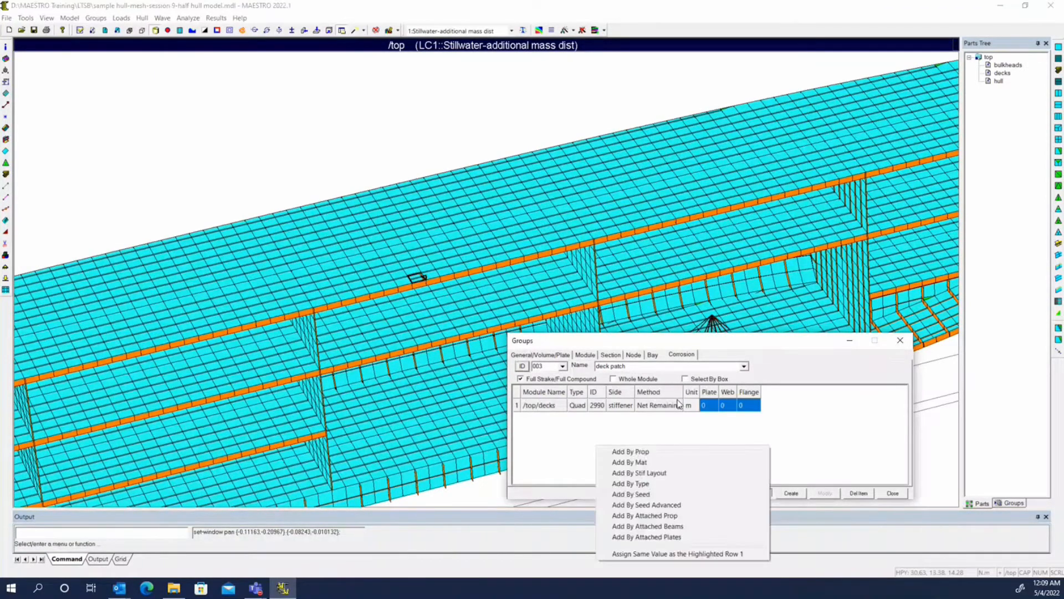
left_click(646, 505)
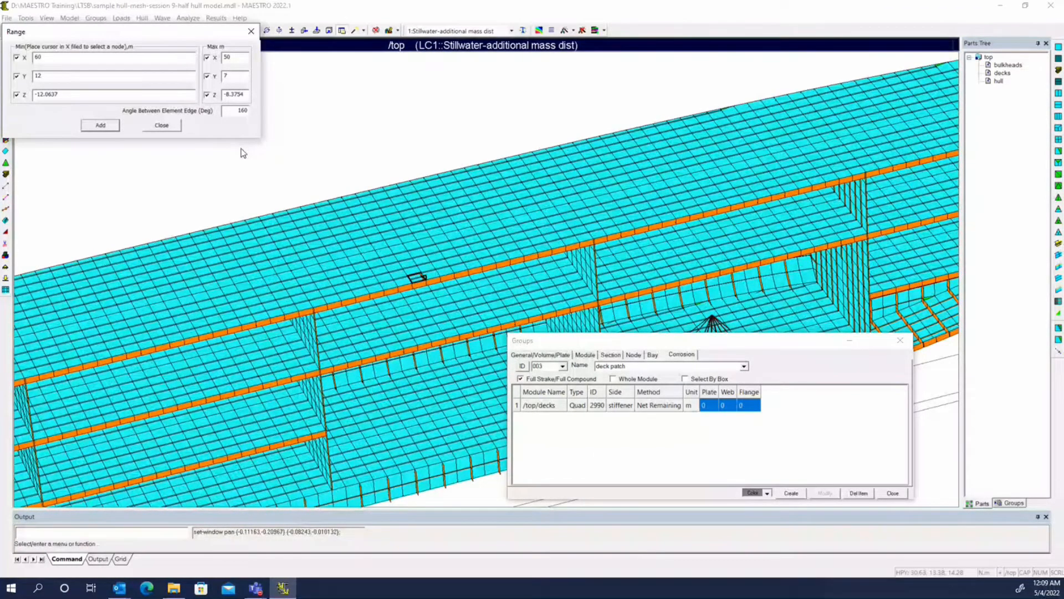
left_click(371, 295)
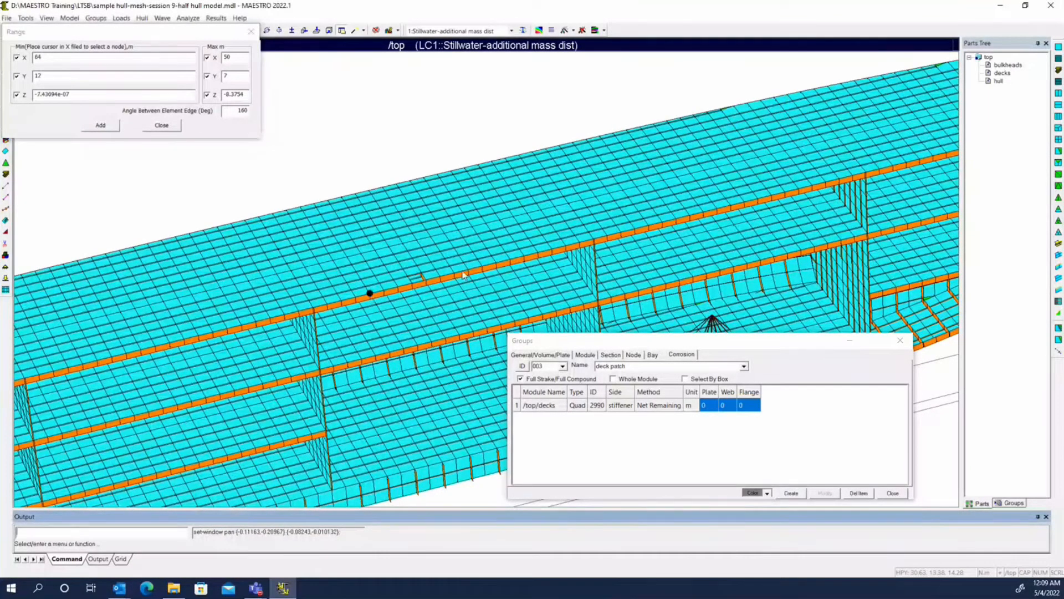
left_click(436, 221)
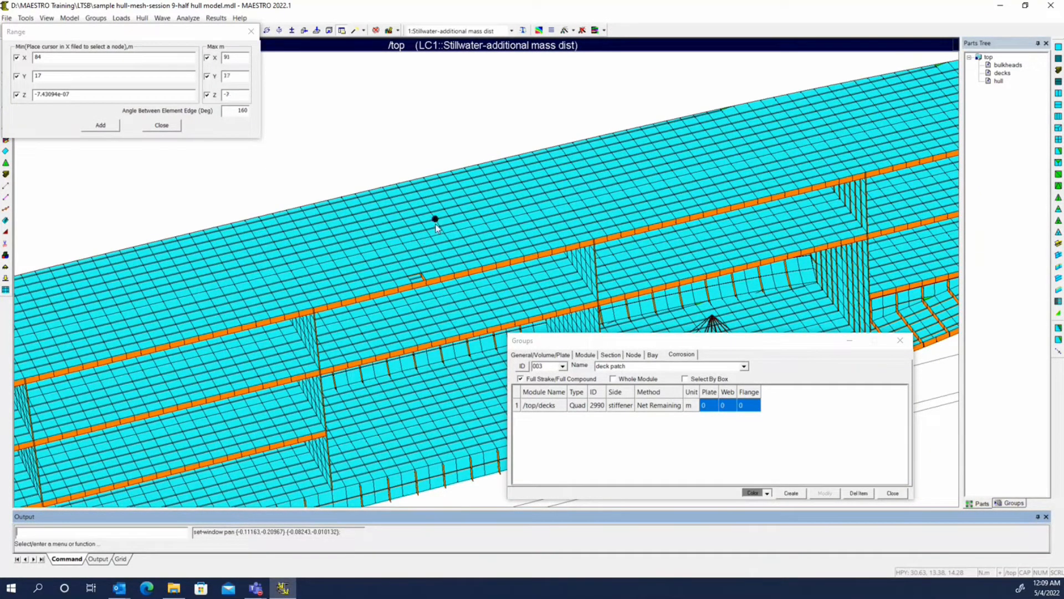
left_click(114, 129)
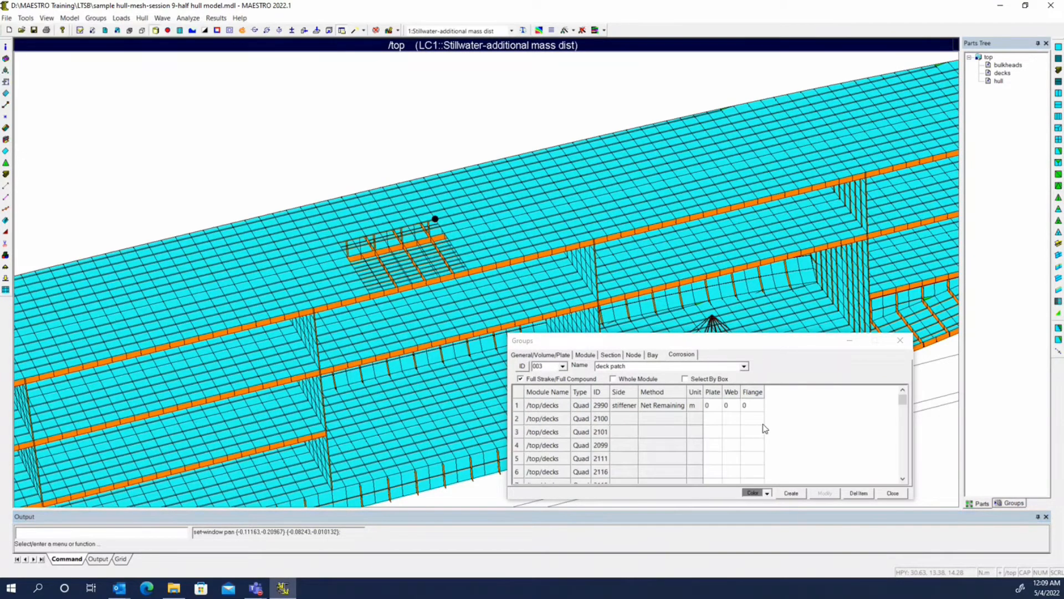
right_click(764, 428)
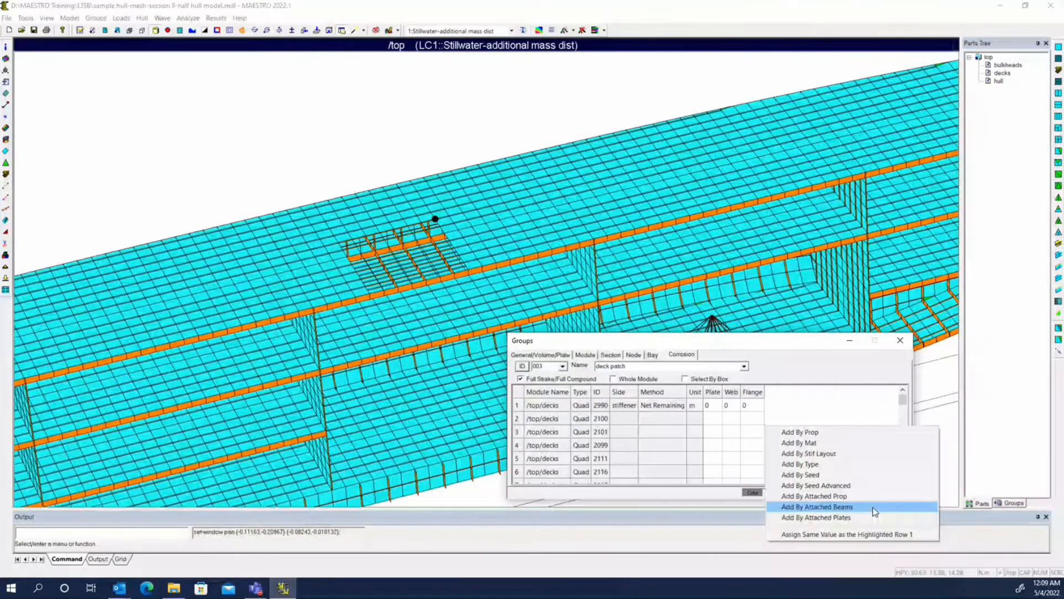
left_click(874, 508)
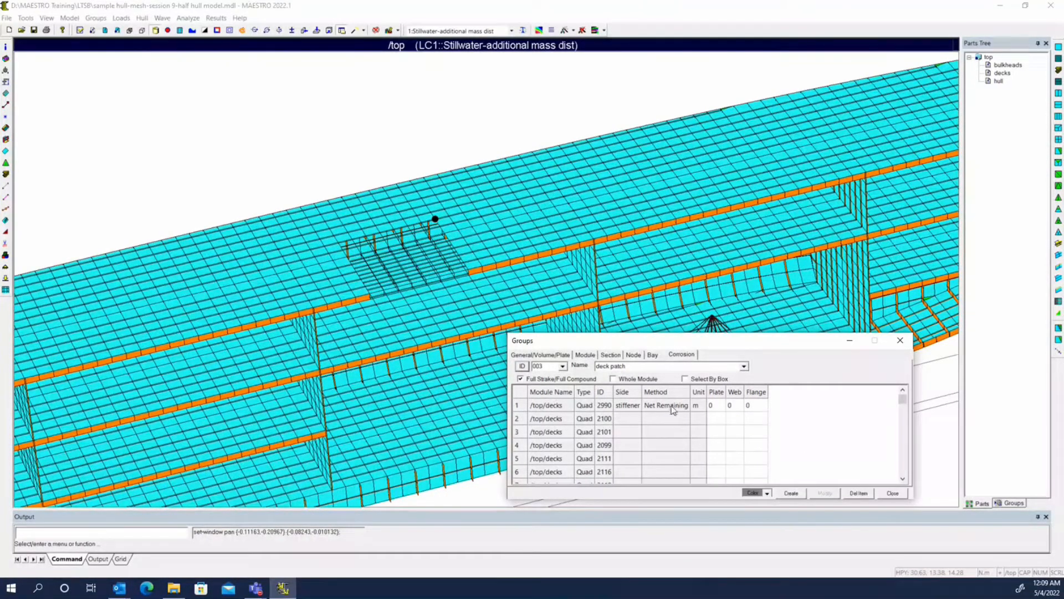
Step: Set the first deck patch quad's net remaining values to plate .005, web .003 and flange .003 m
double_click(727, 406)
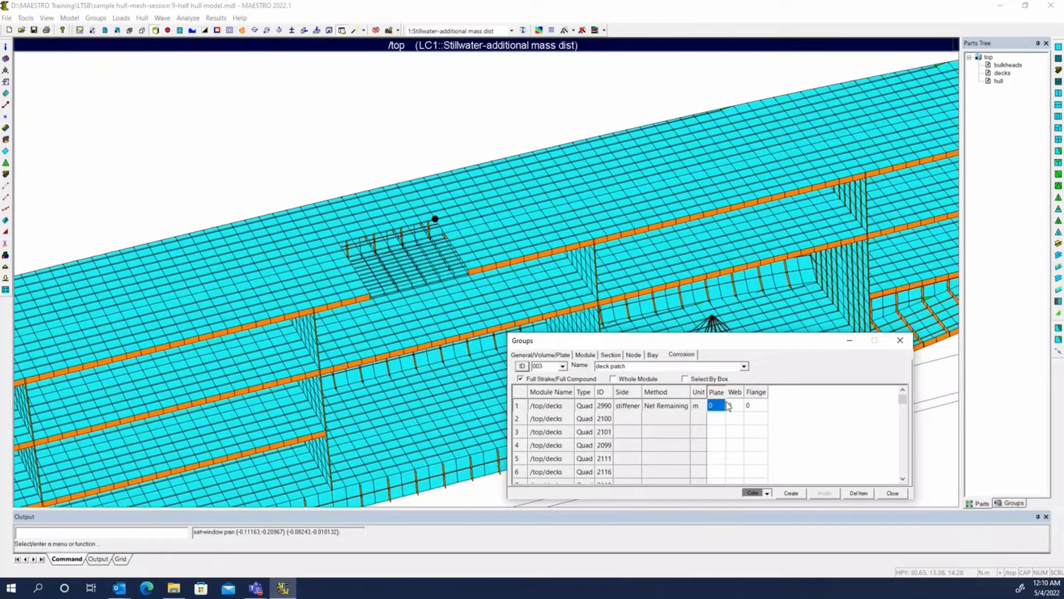
type("5")
key("Return")
double_click(741, 410)
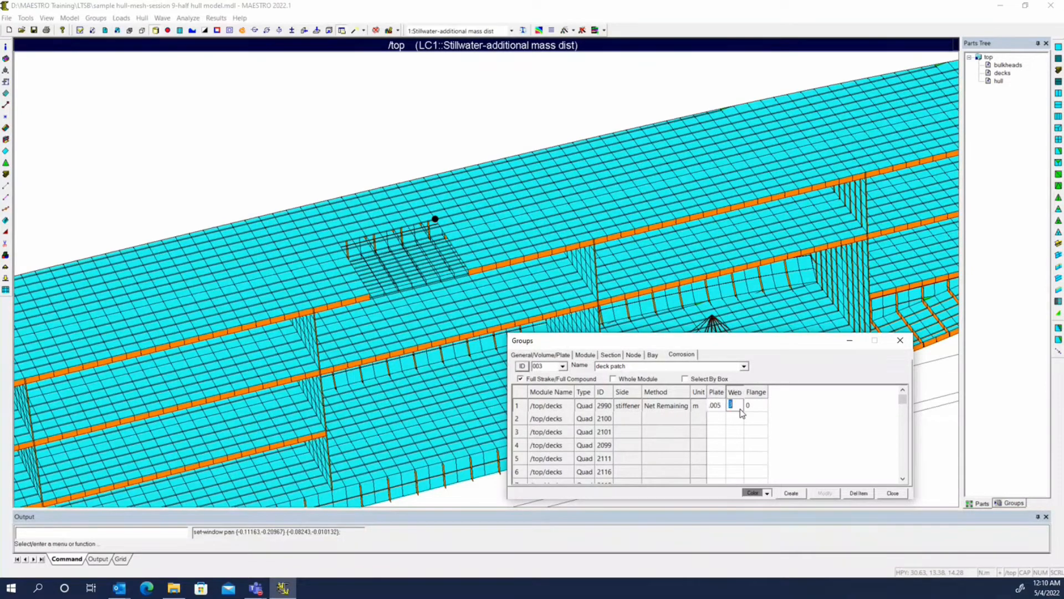
type(".004")
key("Tab")
type(".003")
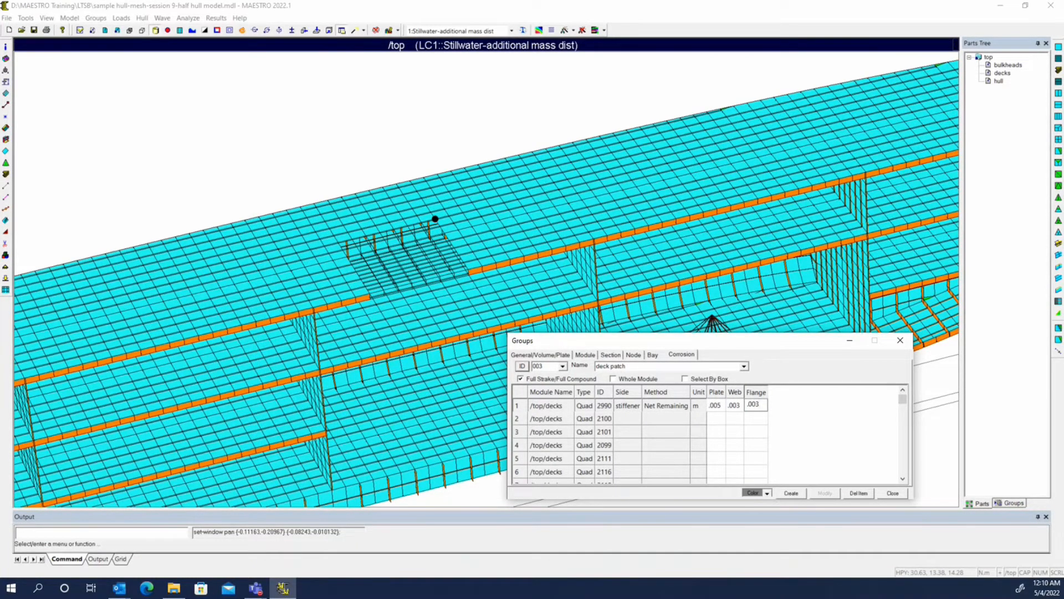
Step: Assign the first row's corrosion values to every element of the deck patch and create the group
right_click(765, 410)
left_click(801, 516)
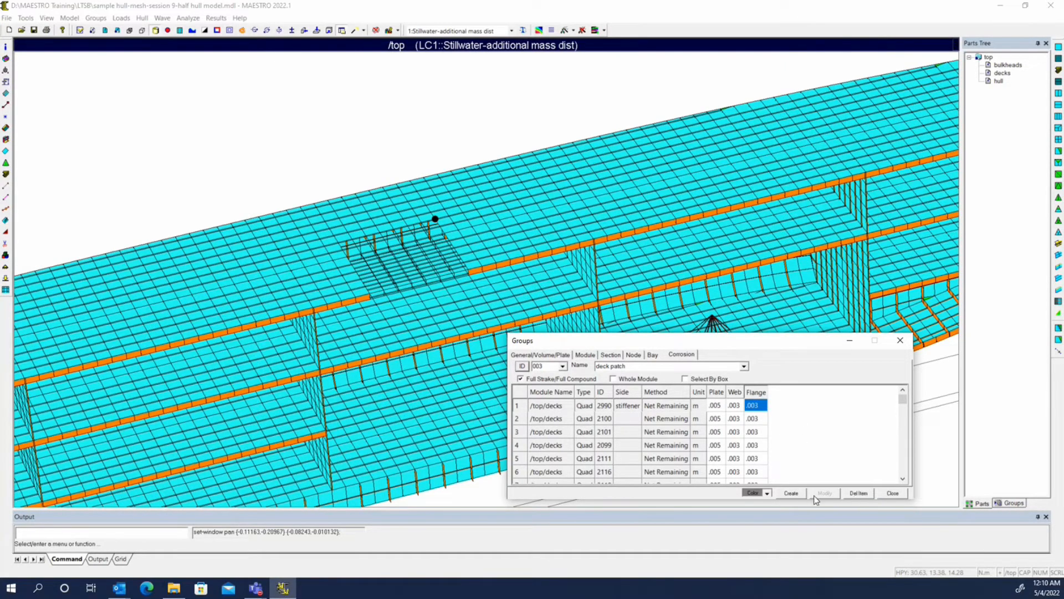
left_click(792, 492)
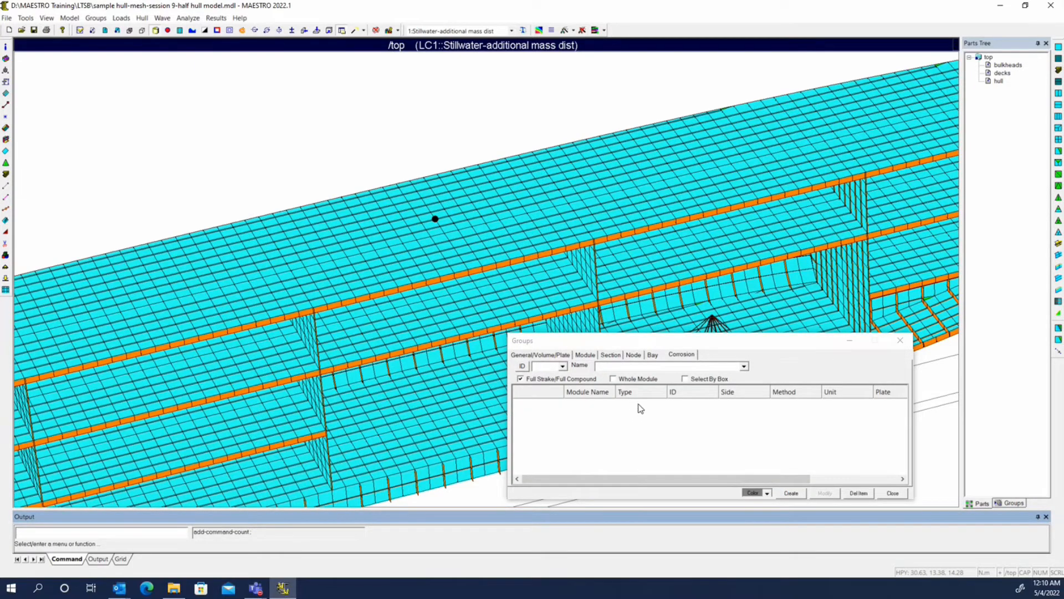
Step: Examine the wettable corrosion group's elements, methods and plate values in an enlarged list, and close the Groups dialog
left_click(692, 359)
left_click(744, 366)
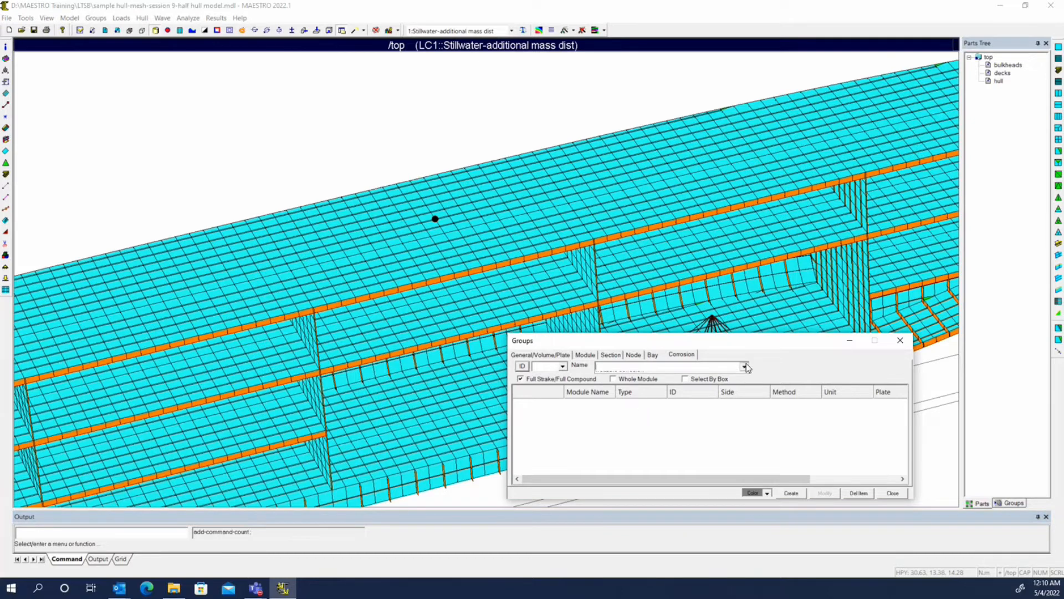
left_click(692, 390)
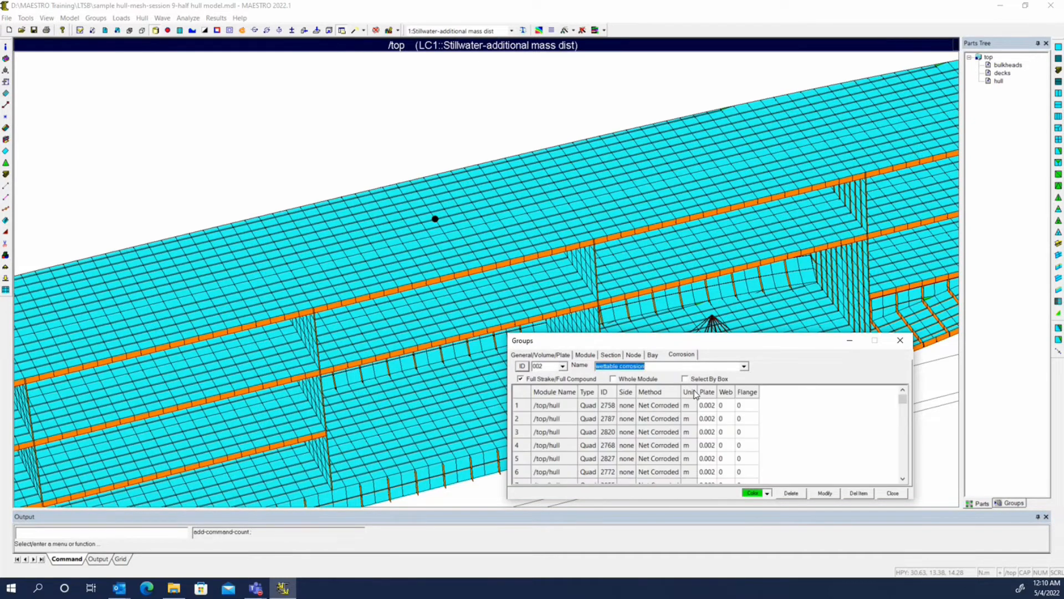
scroll(651, 411, "down", 5)
scroll(651, 411, "up", 4)
left_click_drag(509, 334, 347, 141)
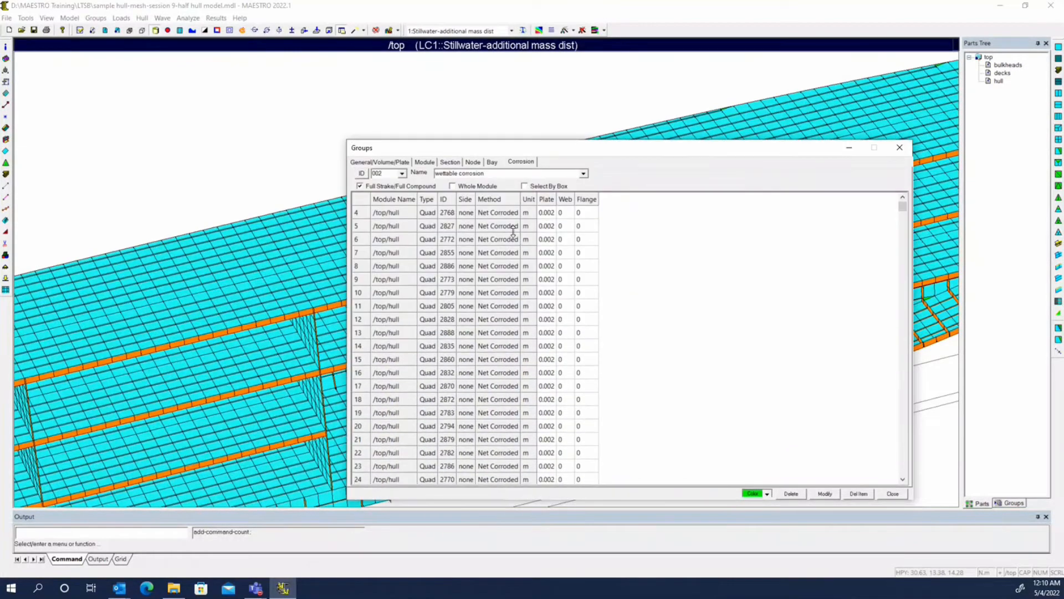
left_click(468, 217)
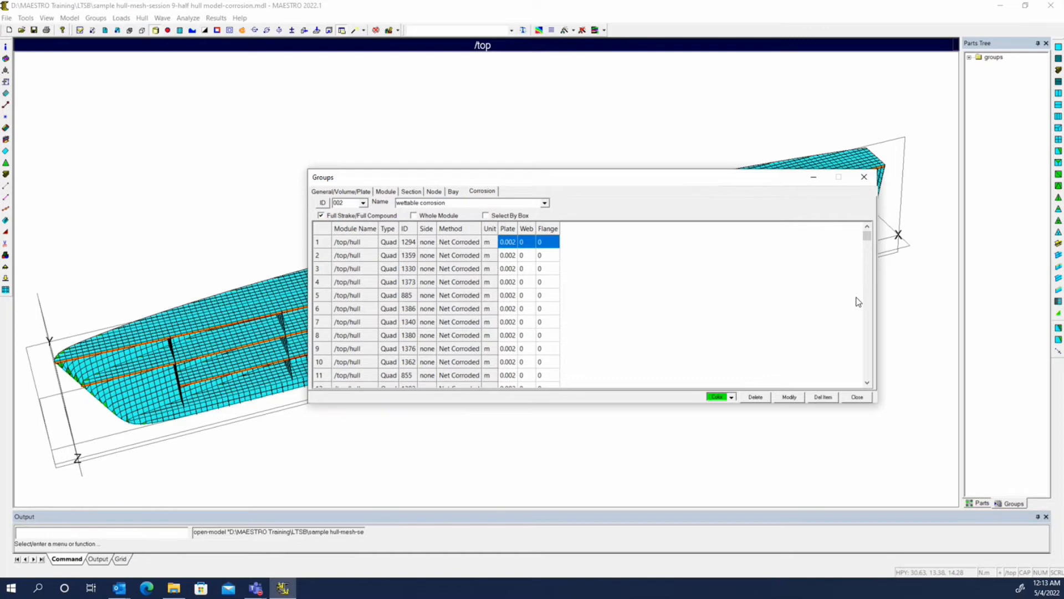
key("Escape")
middle_click_drag(624, 335, 305, 198)
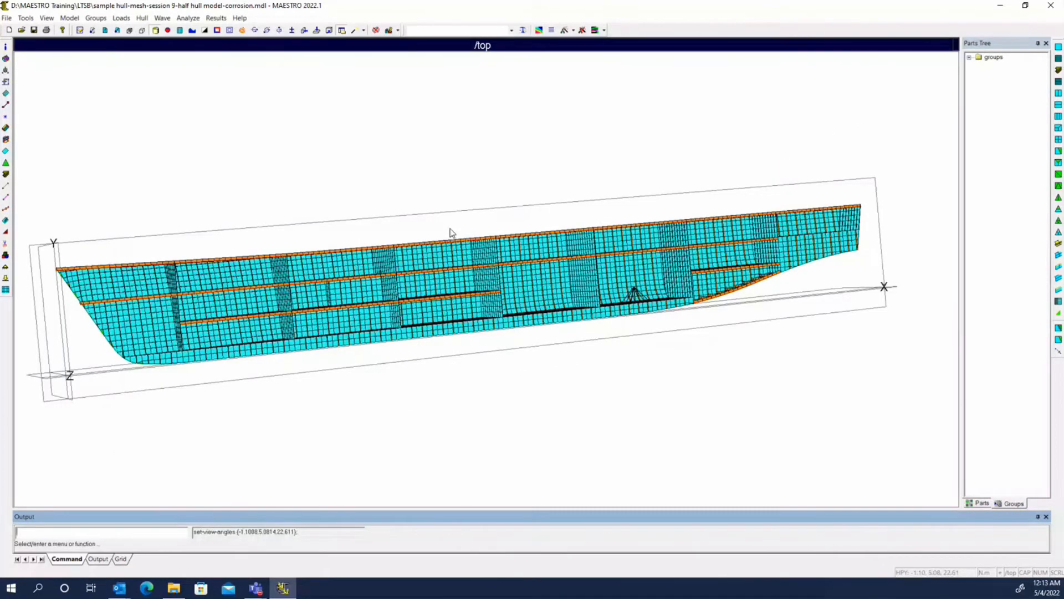
middle_click_drag(492, 309, 381, 290)
scroll(381, 290, "up", 1)
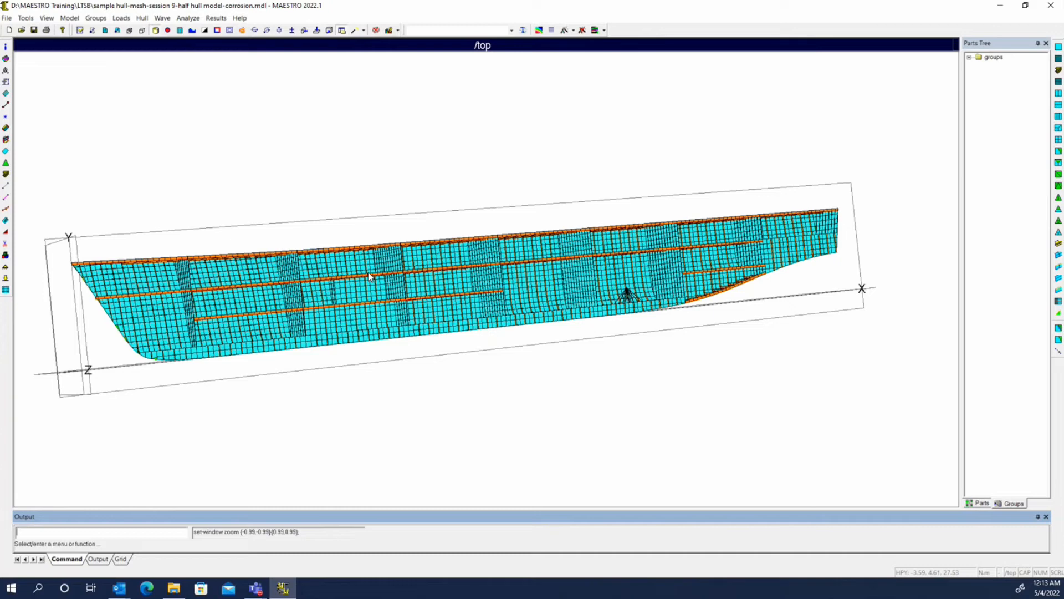
key("ctrl+r")
left_click_drag(669, 356, 226, 286)
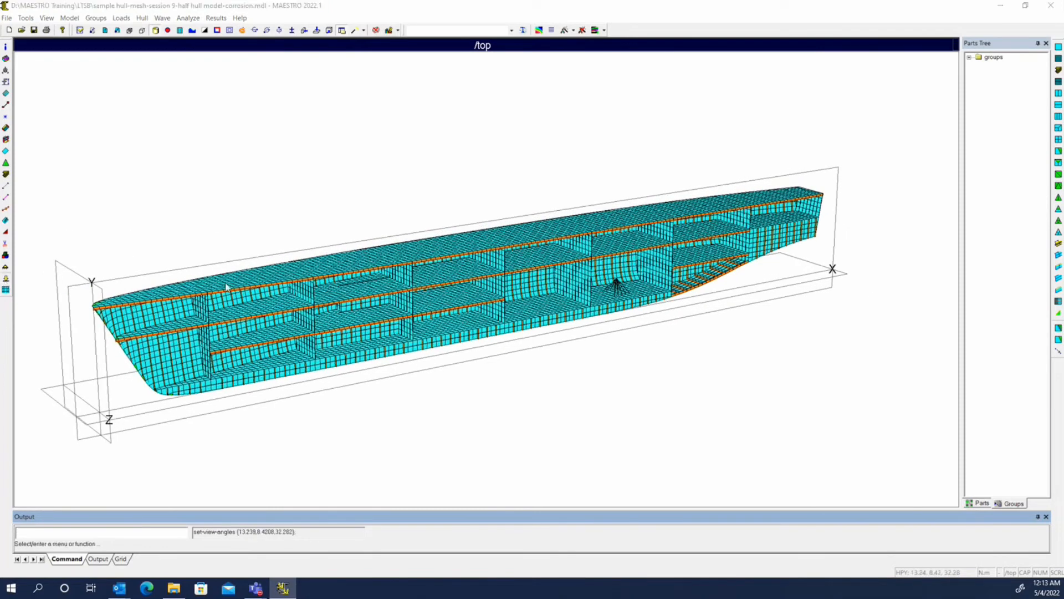
Step: Load the Stillwater-additional mass dist load case, enable its Corrosion option and open its corrosion settings
left_click_drag(525, 214, 261, 102)
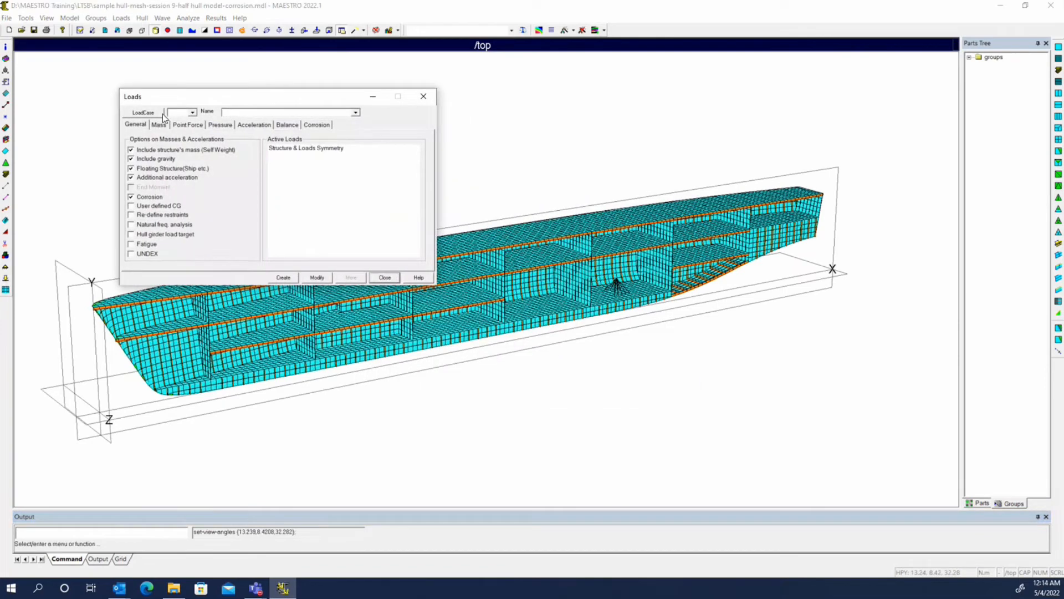
left_click(355, 113)
left_click(339, 123)
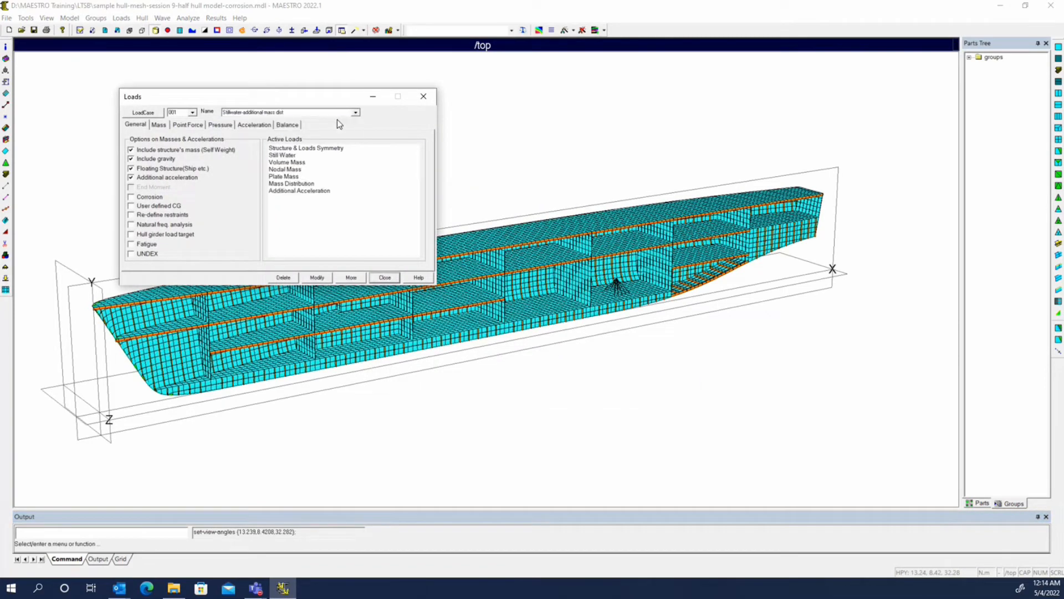
left_click(151, 195)
left_click(317, 125)
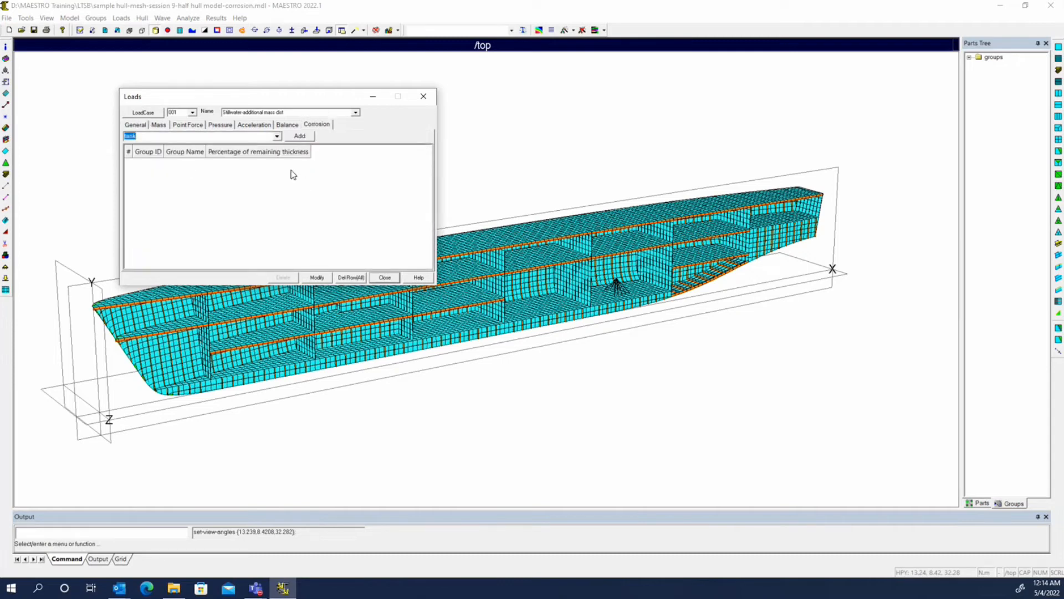
Step: Add the deck patch, tank and wettable corrosion groups, in that order, to the load case's corrosion list
left_click(277, 136)
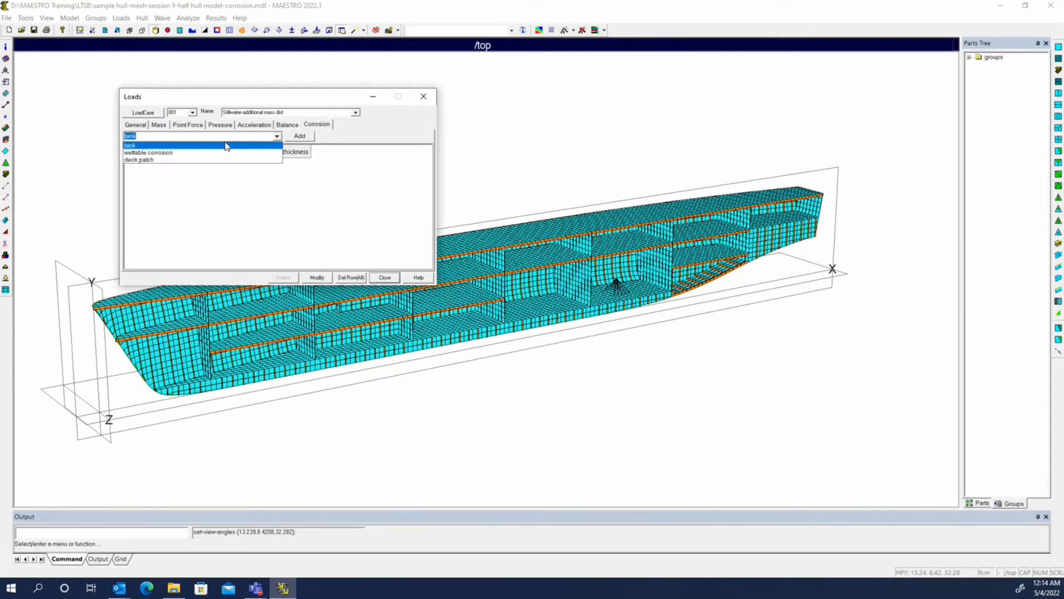
left_click(228, 160)
left_click(300, 136)
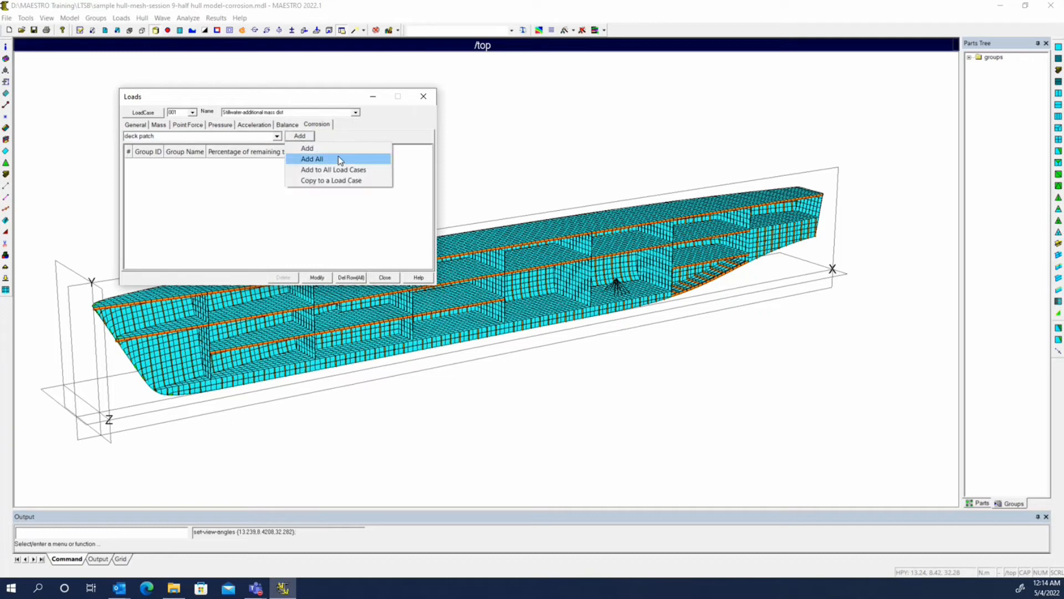
left_click(335, 148)
left_click(276, 136)
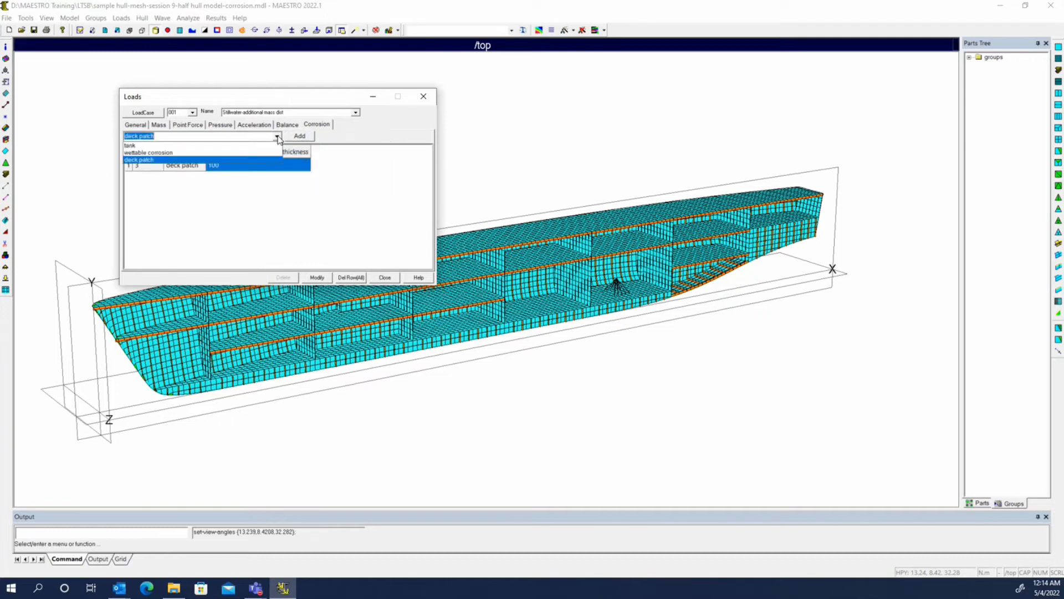
left_click(219, 147)
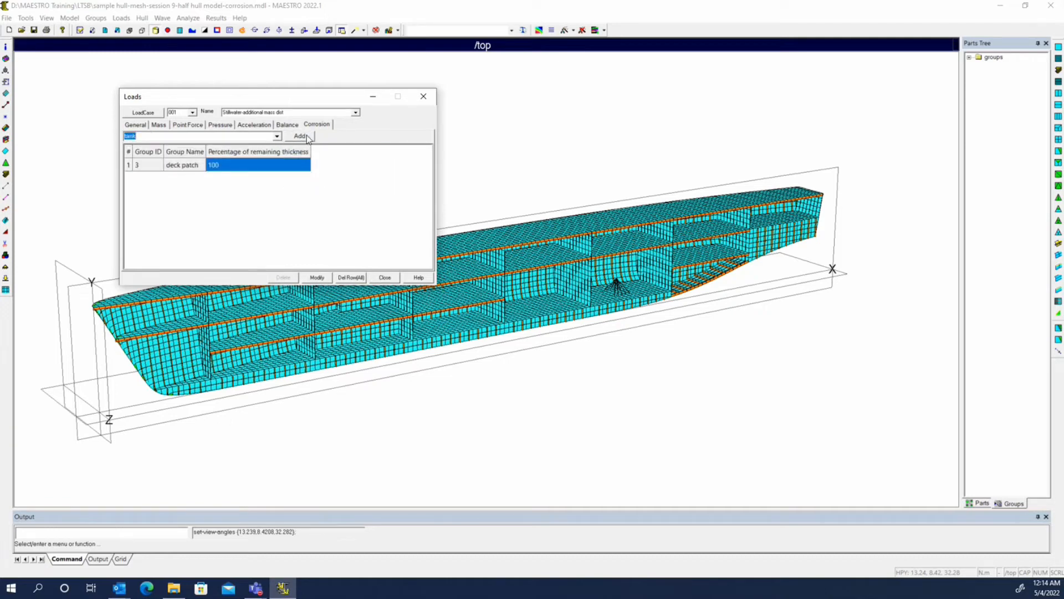
left_click(308, 138)
left_click(342, 148)
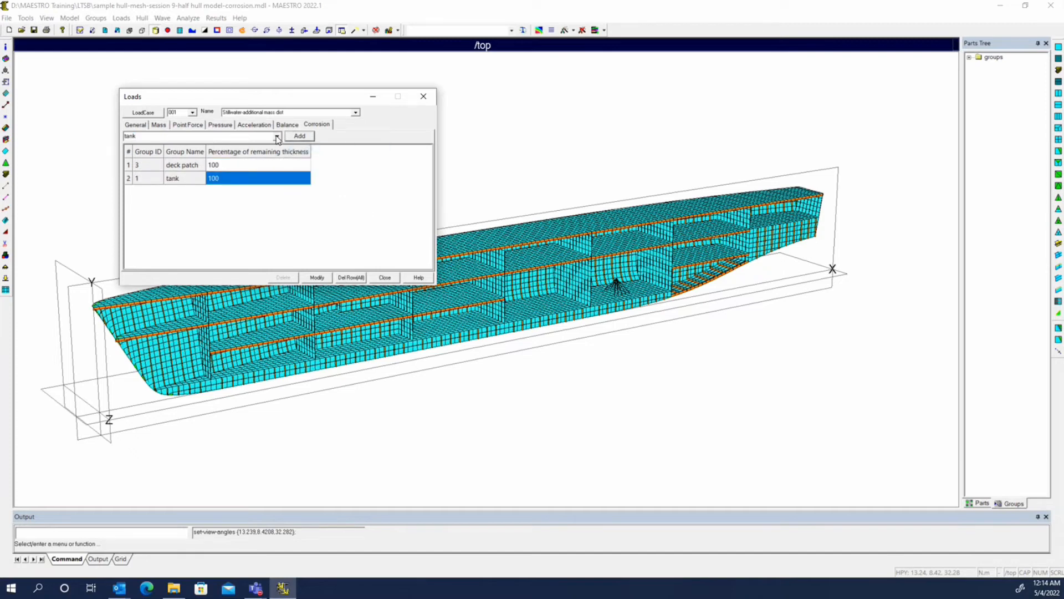
left_click(277, 137)
left_click(267, 152)
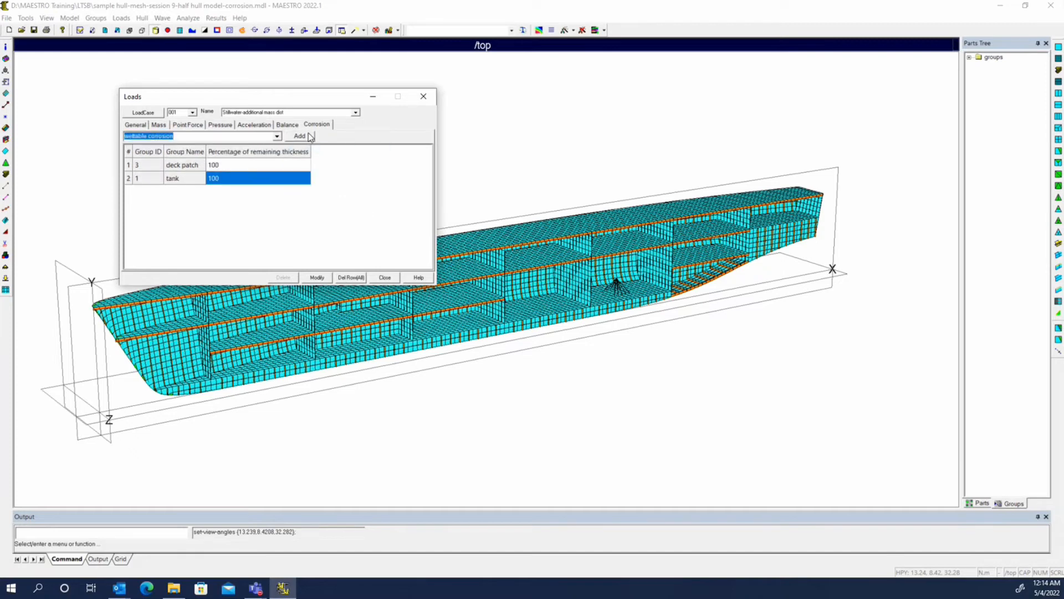
left_click(304, 138)
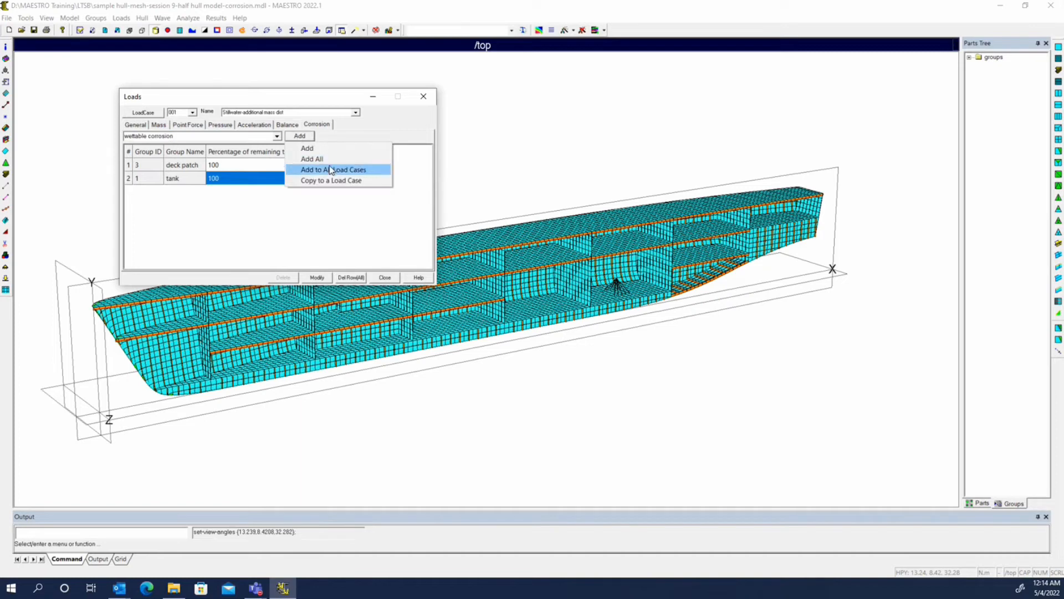
left_click(327, 148)
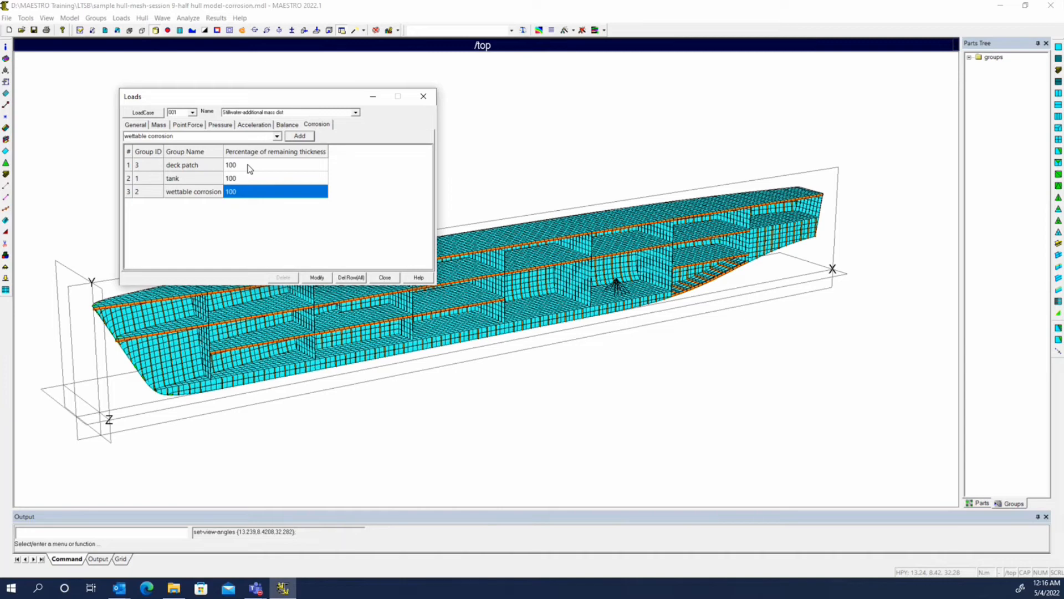
left_click(247, 166)
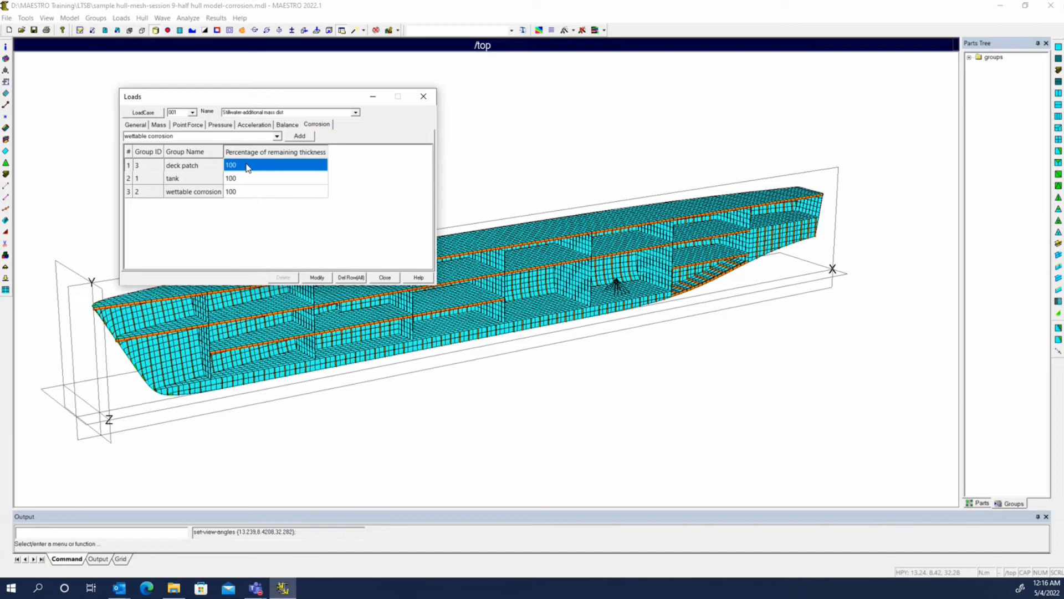
left_click(247, 166)
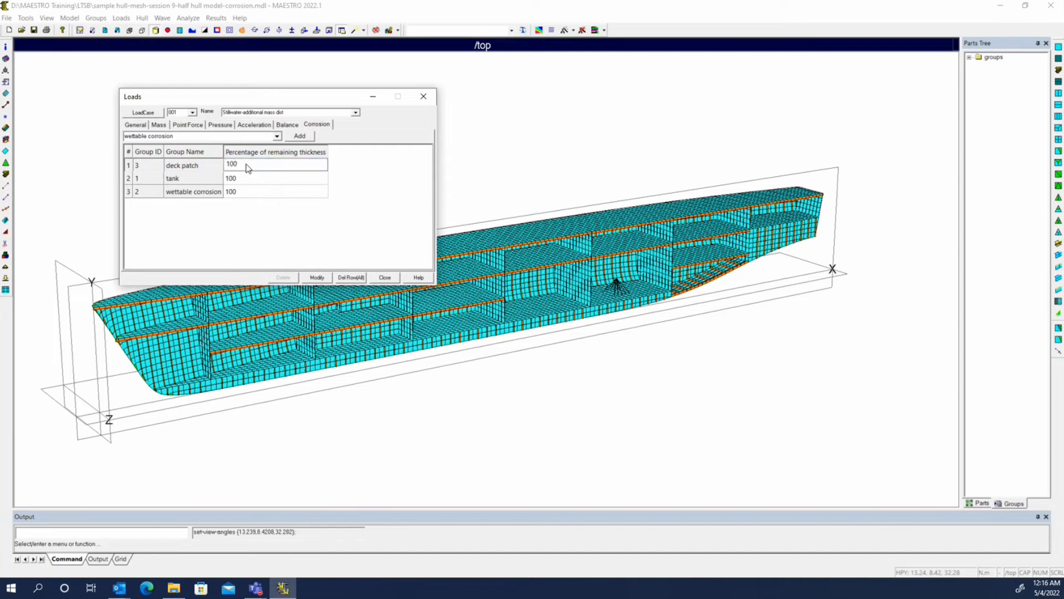
key("BackSpace")
key("BackSpace")
type("10")
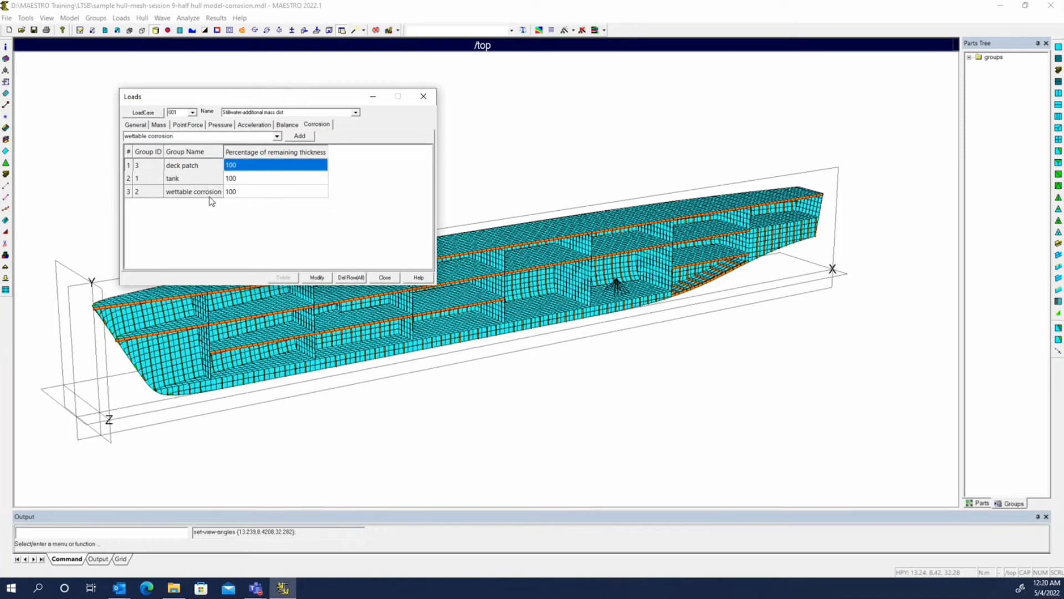
Step: Apply the modification to the load case, declining to remove duplicated elements from the wettable corrosion group
left_click(317, 278)
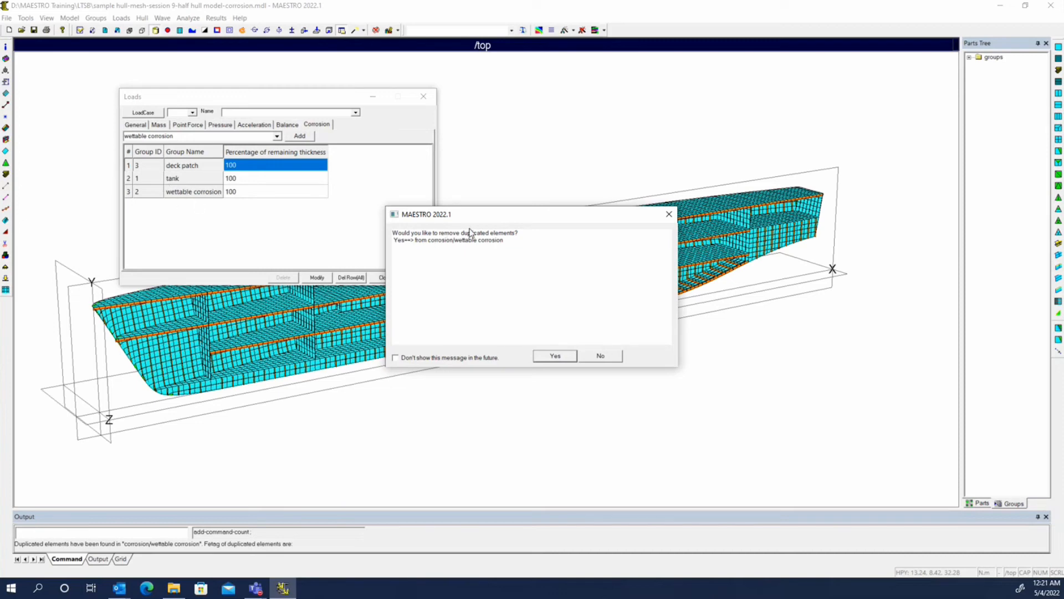
left_click(601, 356)
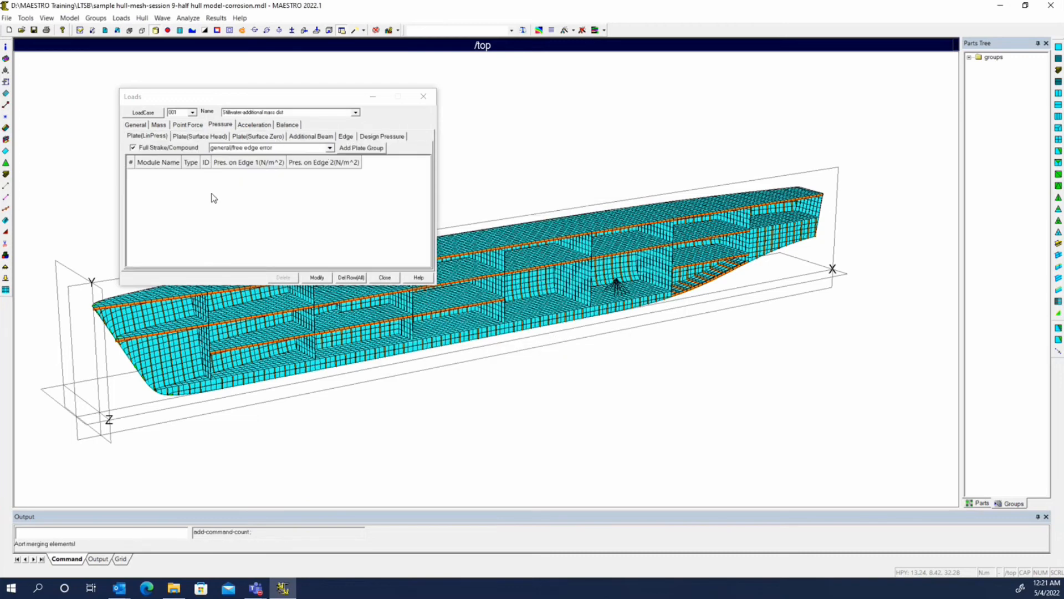
Step: Enable the load case's Corrosion option and add the tank, wettable corrosion and deck patch groups to its corrosion list all at once
left_click(136, 124)
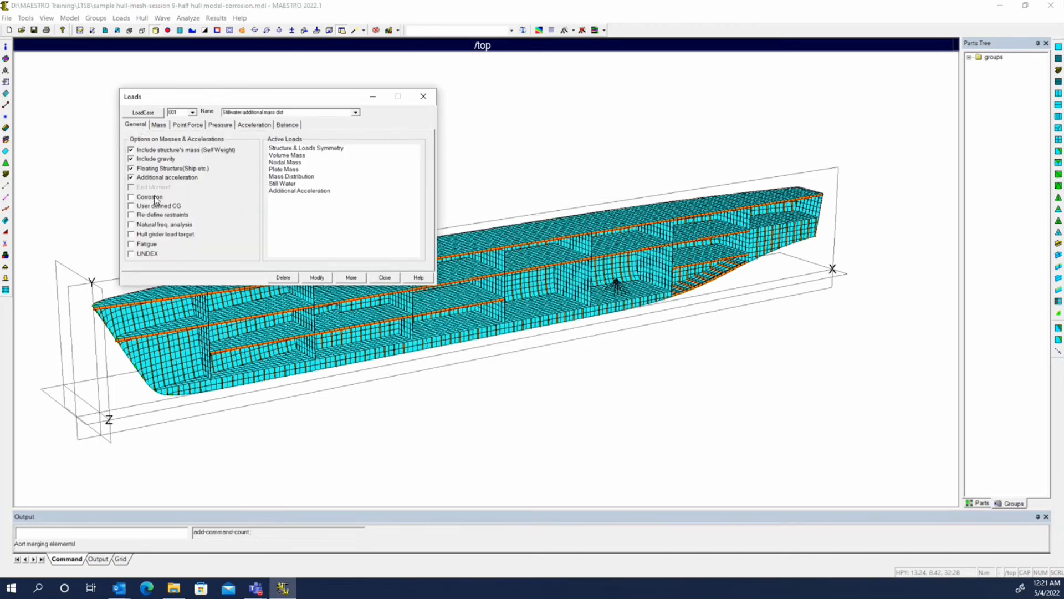
left_click(140, 197)
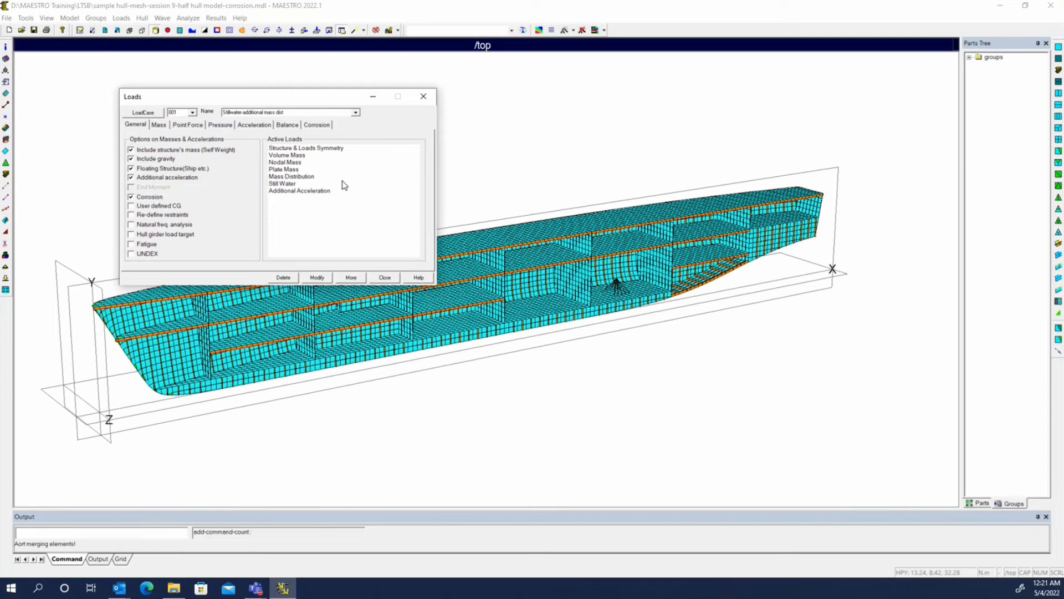
left_click(318, 125)
left_click(299, 137)
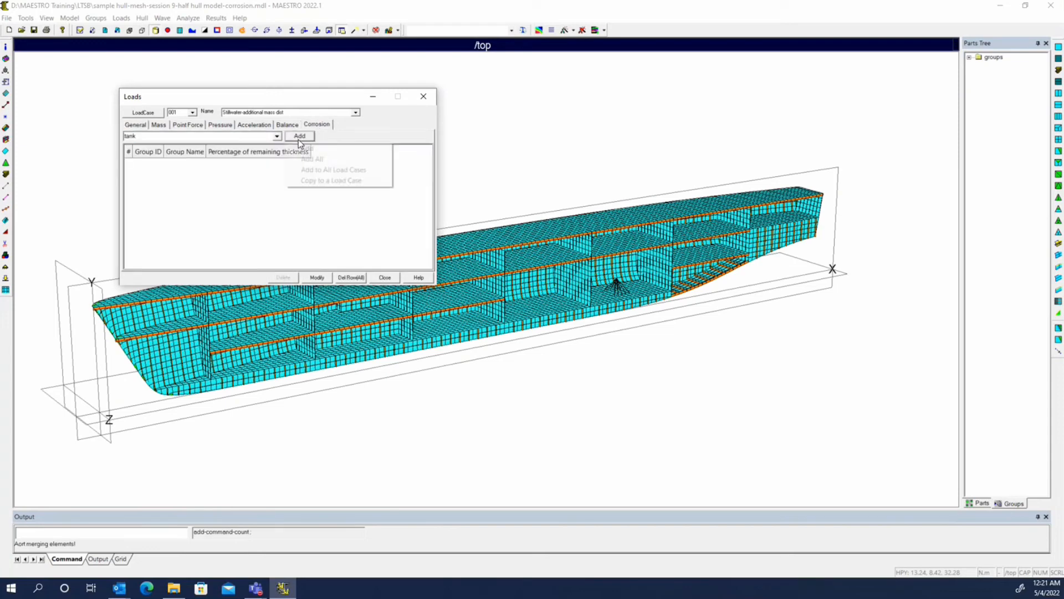
left_click(311, 168)
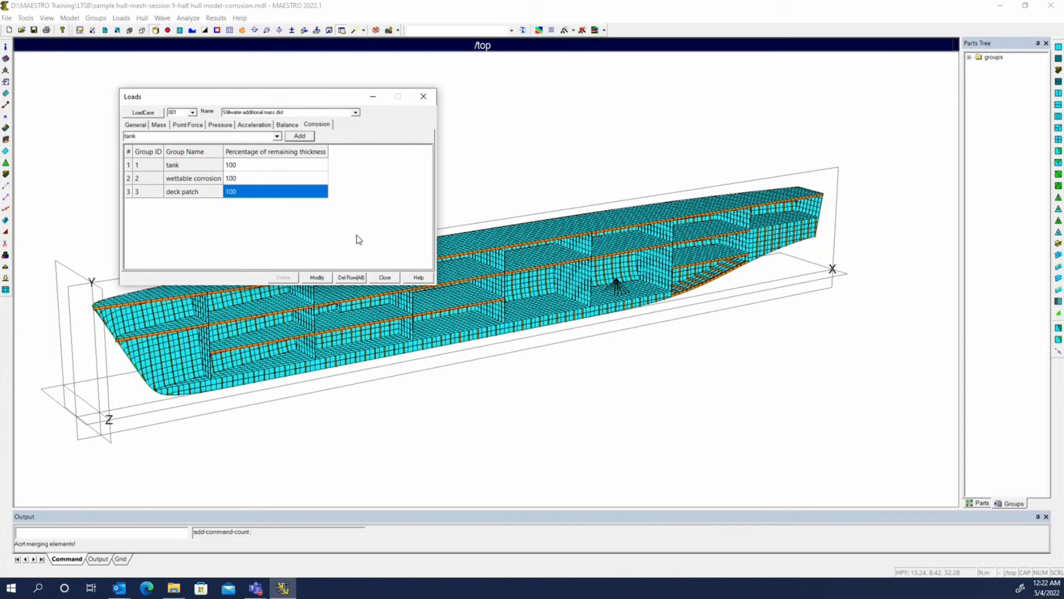
Step: Apply the load case modification, accept removing duplicated elements from the wettable corrosion group, and close the Loads dialog
left_click(324, 276)
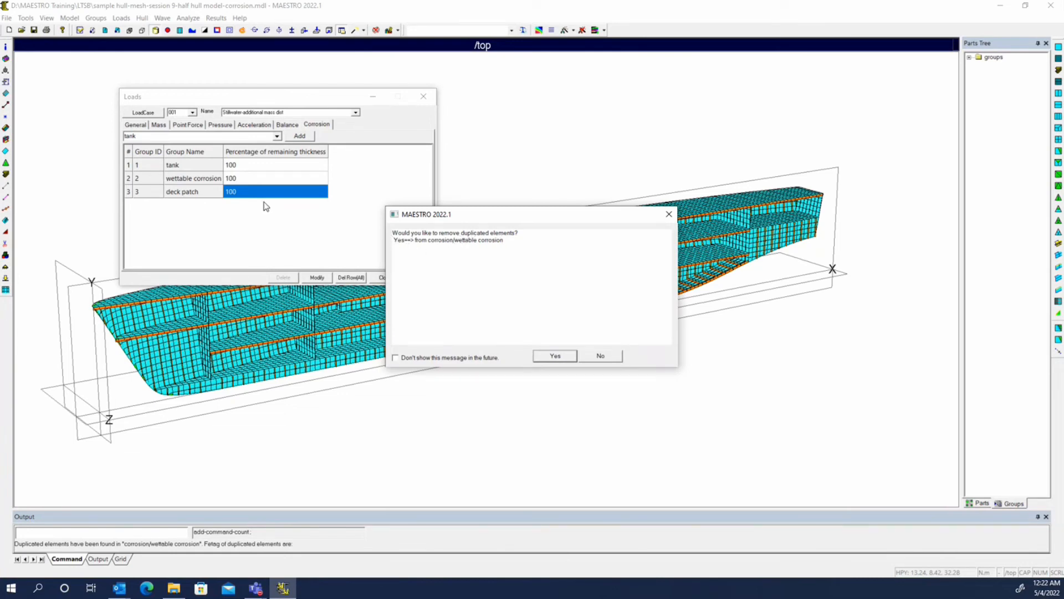
key("Escape")
left_click(192, 153)
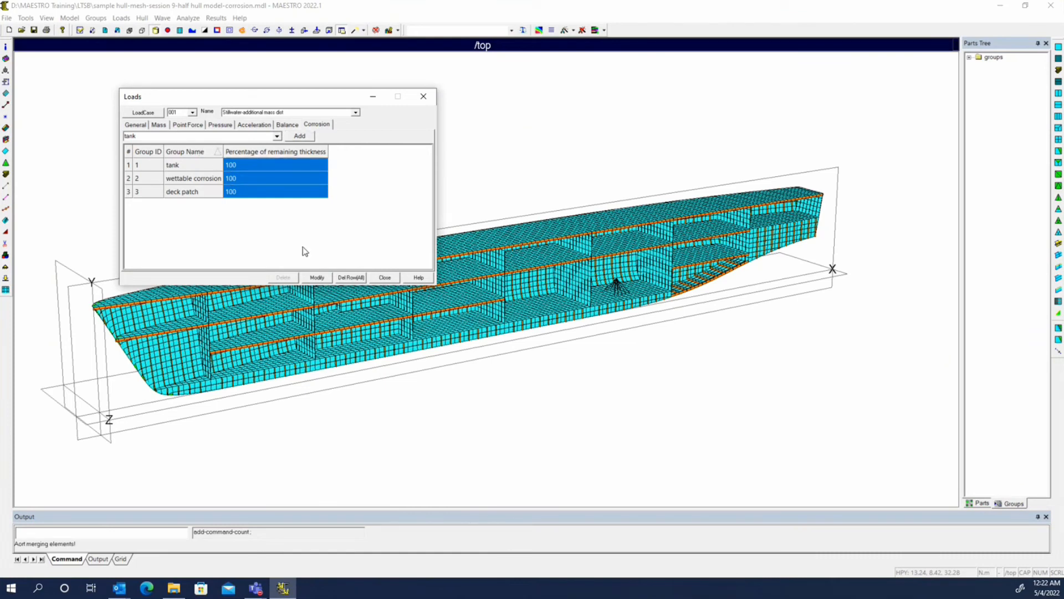
left_click(314, 278)
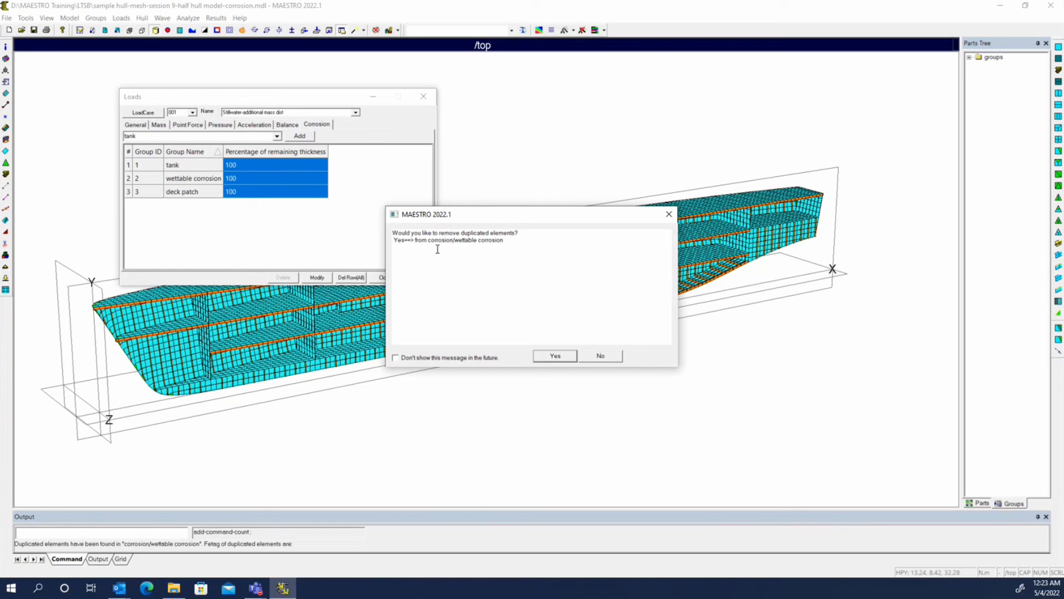
left_click(553, 357)
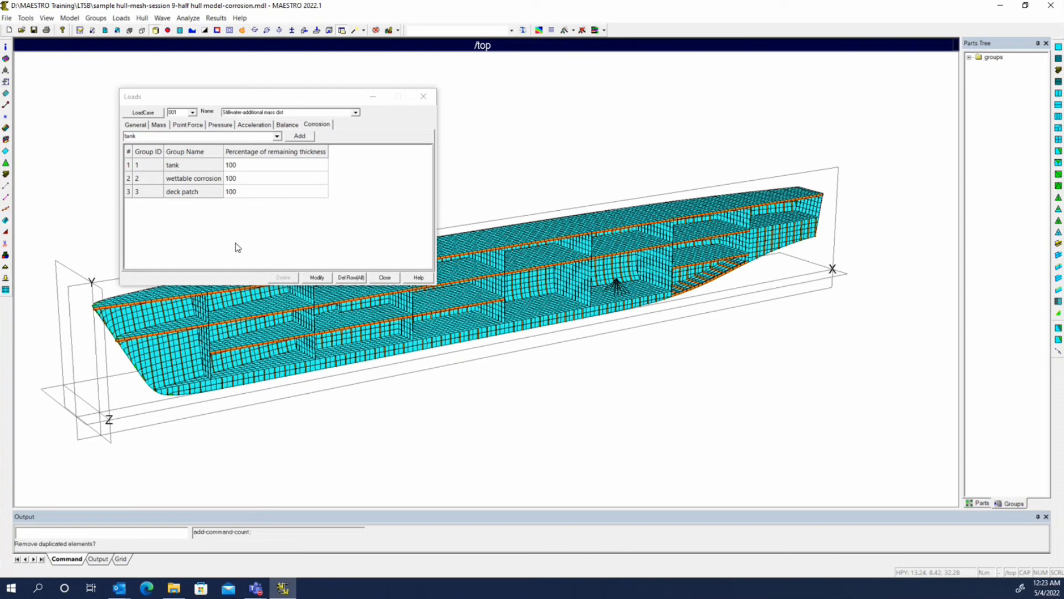
left_click(138, 125)
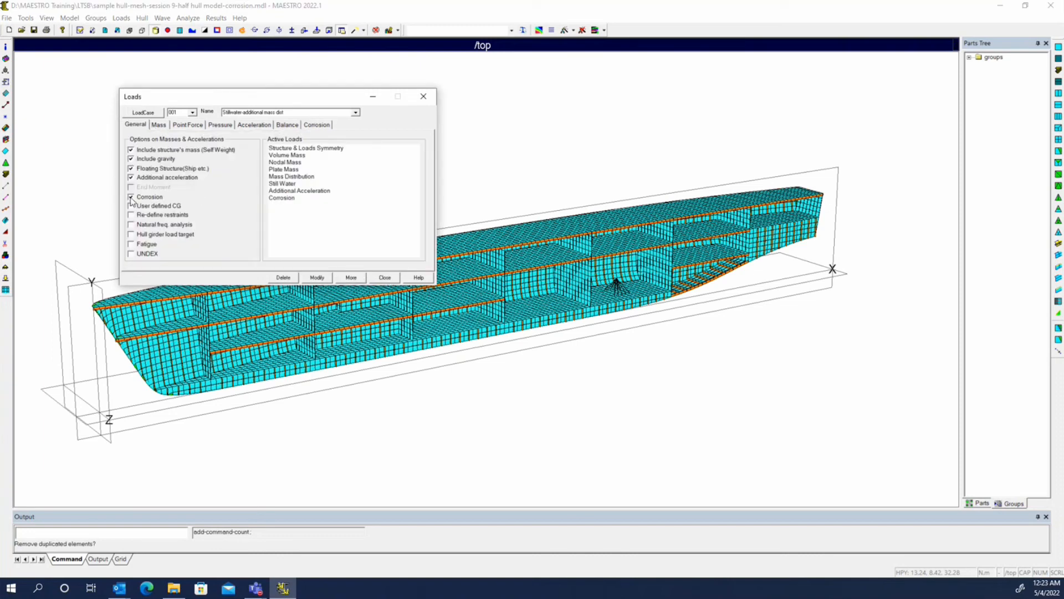
left_click(385, 277)
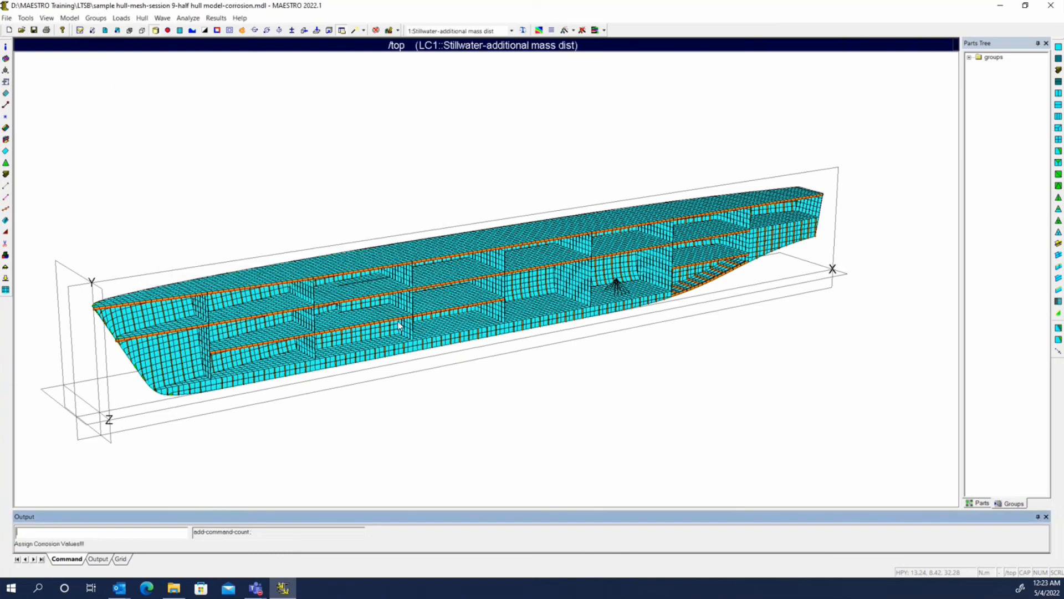
Step: Expand the corrosion groups and display only them as the view part, orbiting to see the hull, tank and deck patch
left_click(1006, 503)
left_click(969, 57)
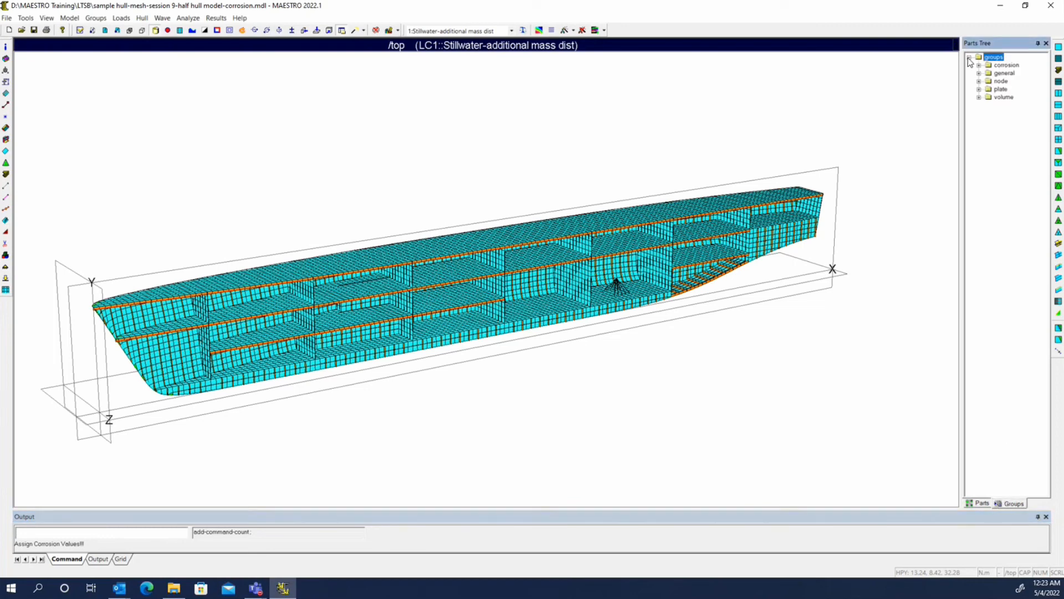
left_click(977, 65)
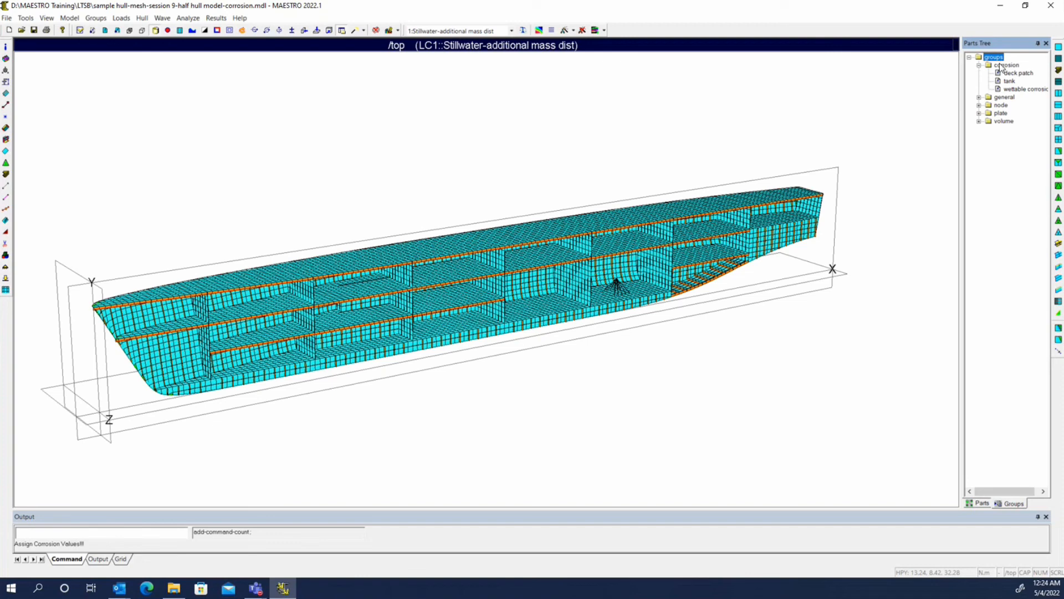
right_click(998, 60)
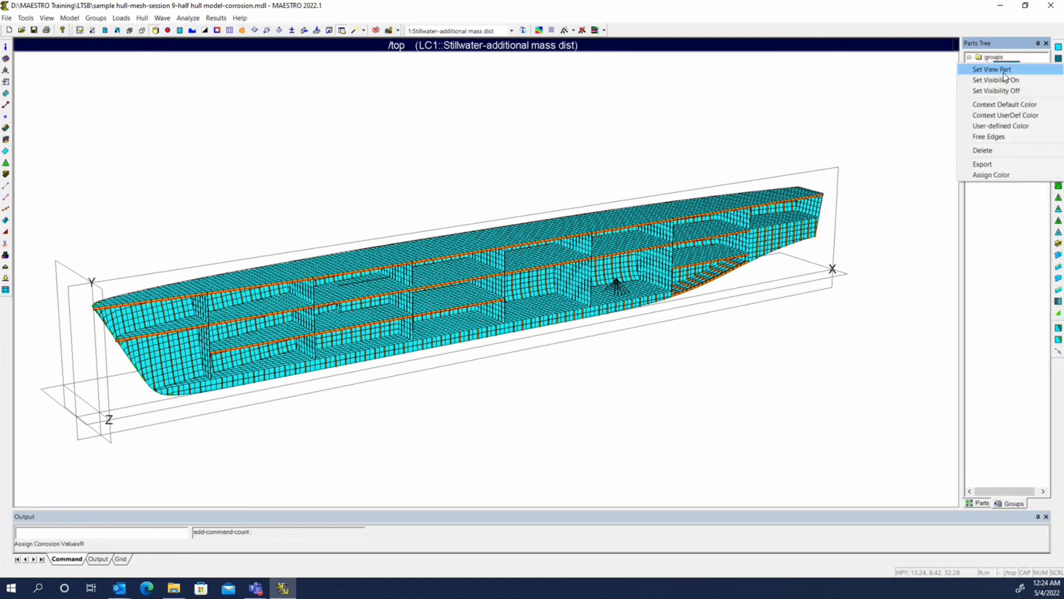
left_click(991, 175)
middle_click_drag(418, 277, 444, 320)
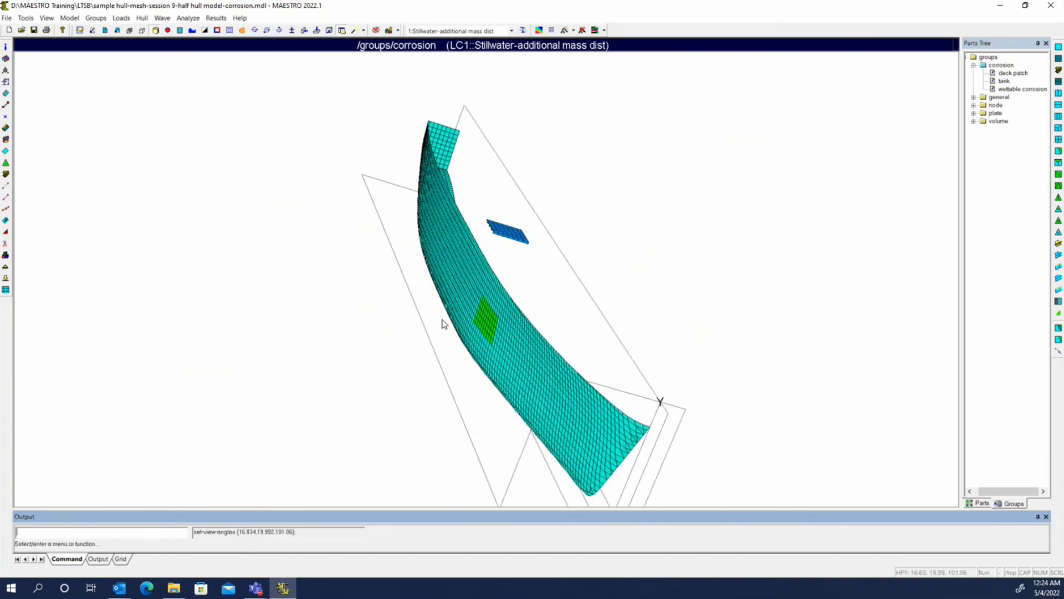
Step: Display only the wettable corrosion group and examine where the duplicated elements were removed from the hull
right_click(999, 91)
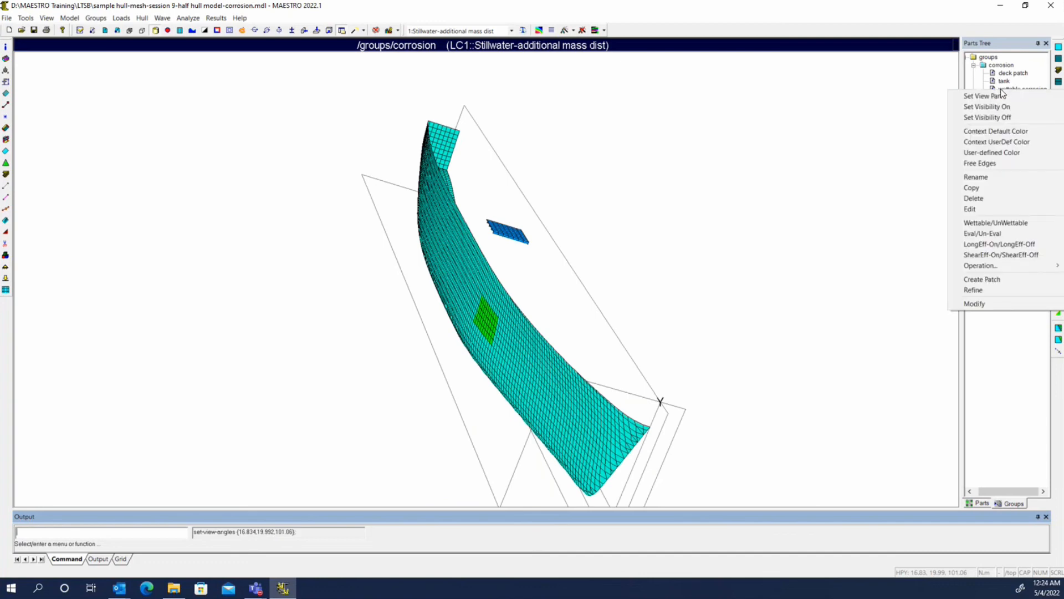
left_click(993, 95)
middle_click_drag(741, 339, 405, 255)
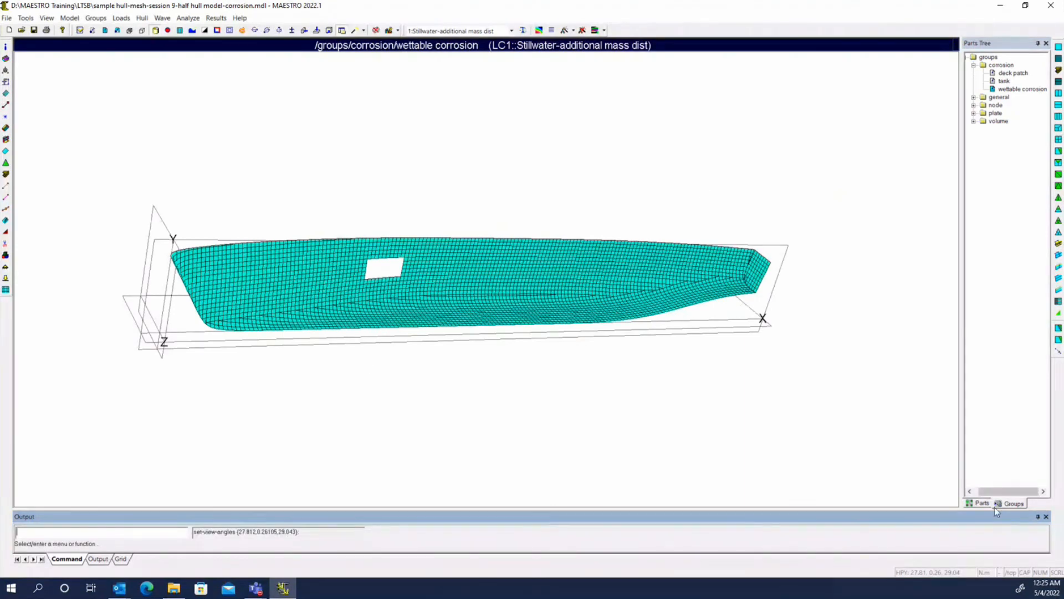
Step: Delete the wettable corrosion group from the corrosion groups and confirm the deletion
left_click(1020, 89)
right_click(1019, 91)
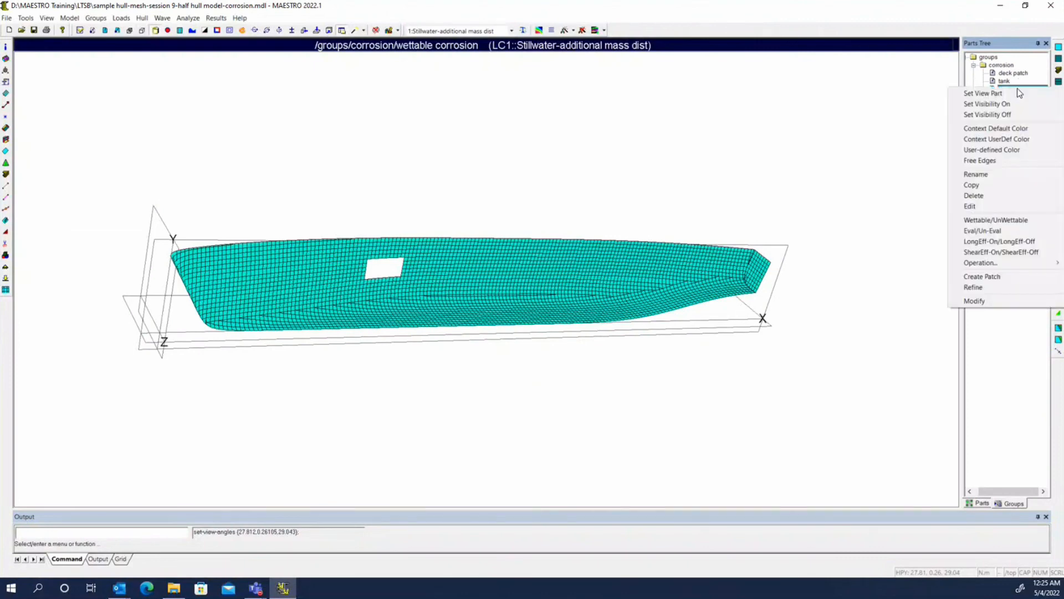
left_click(1018, 195)
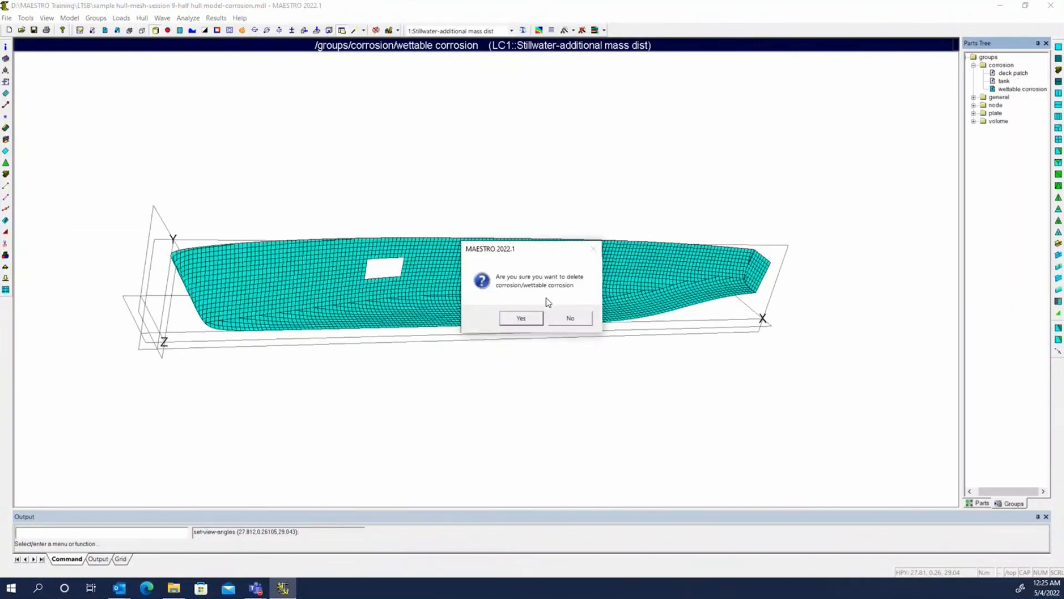
left_click(522, 316)
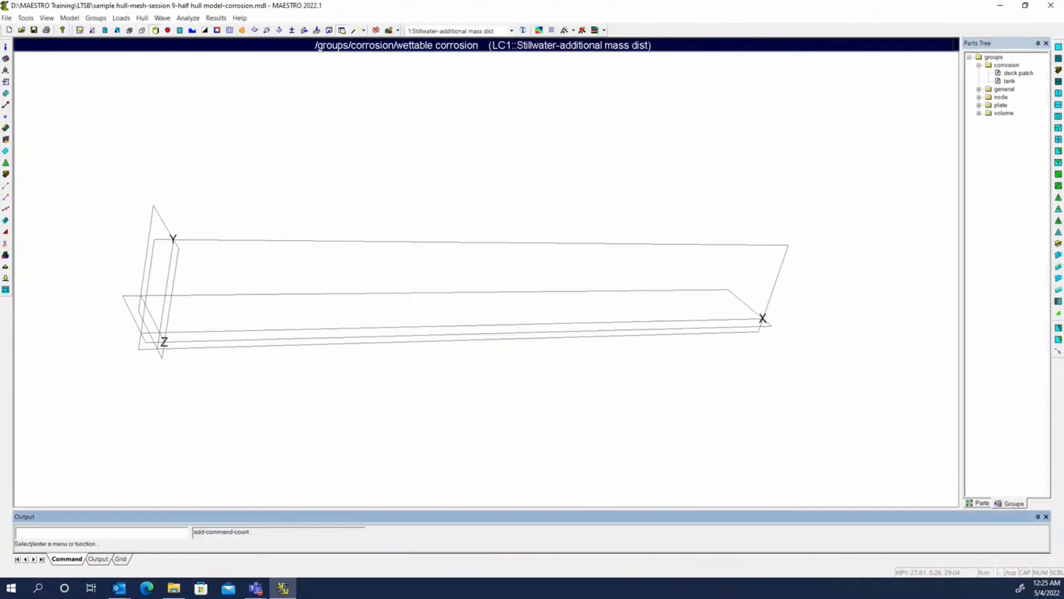
Step: Open the corrosion settings of the Stillwater-additional mass dist load case to check its group list
left_click(6, 279)
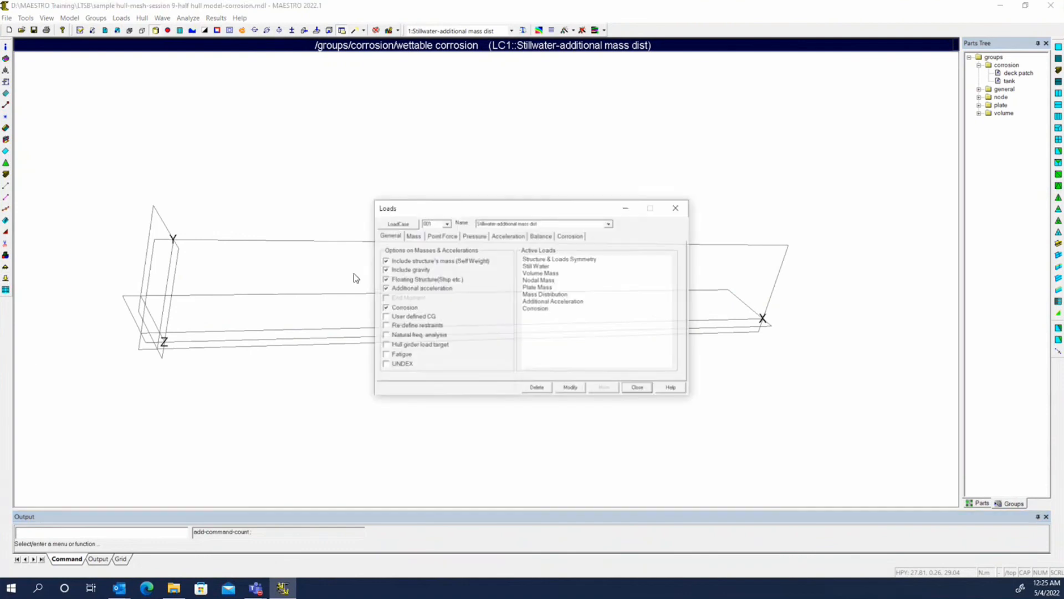
left_click(570, 235)
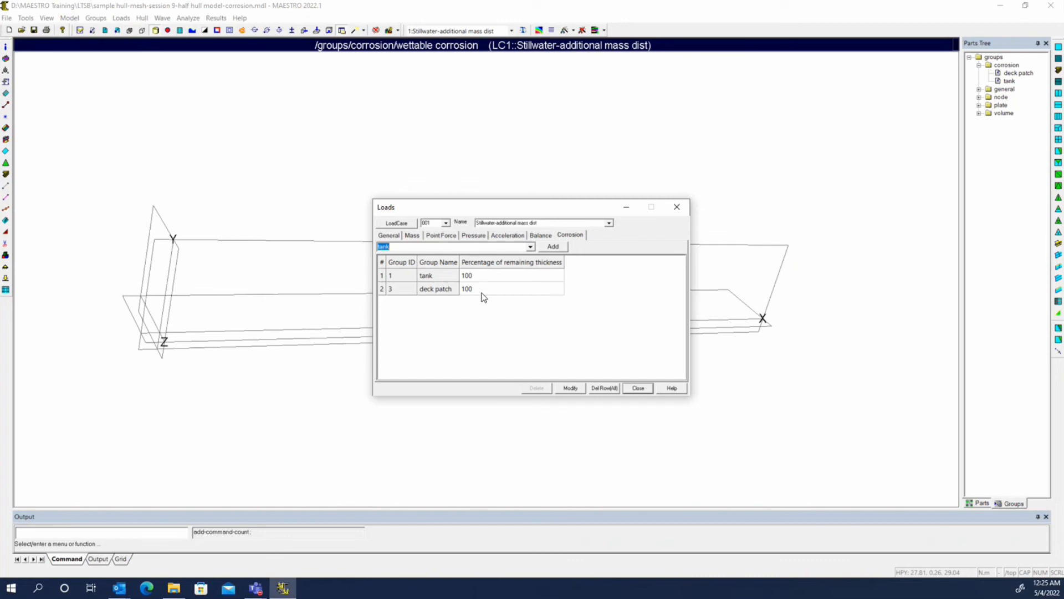